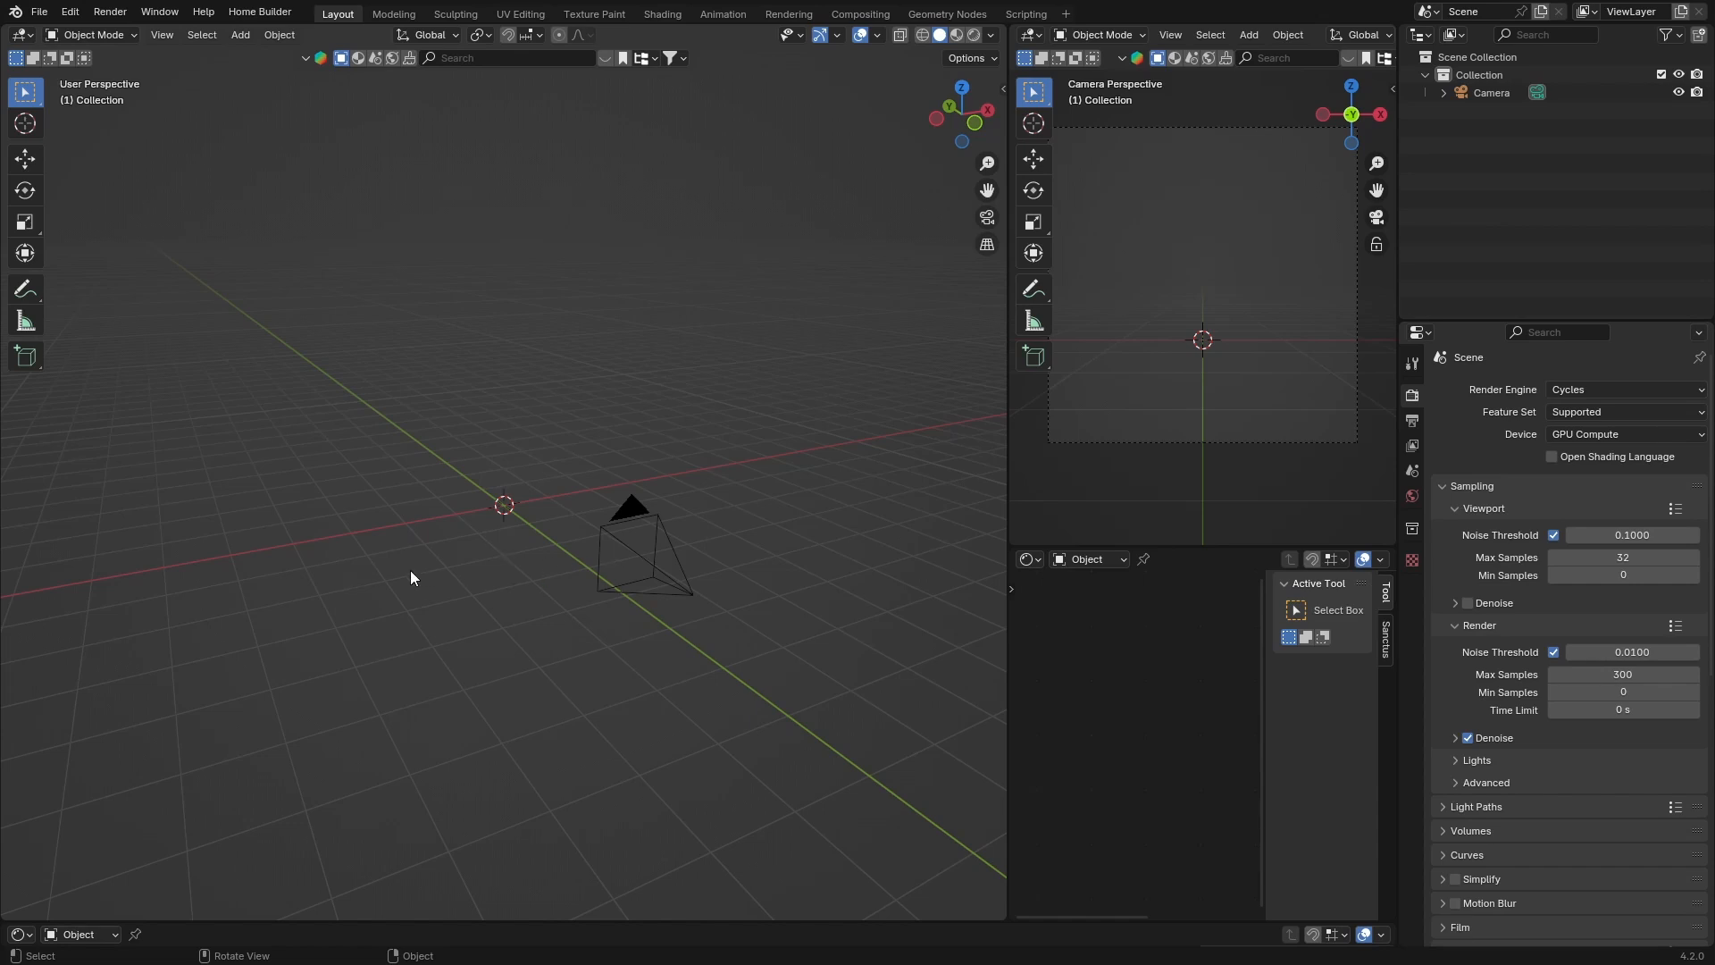
Add a cube at the world origin and scale it down along Z into a thin square slab.
key(shift+a)
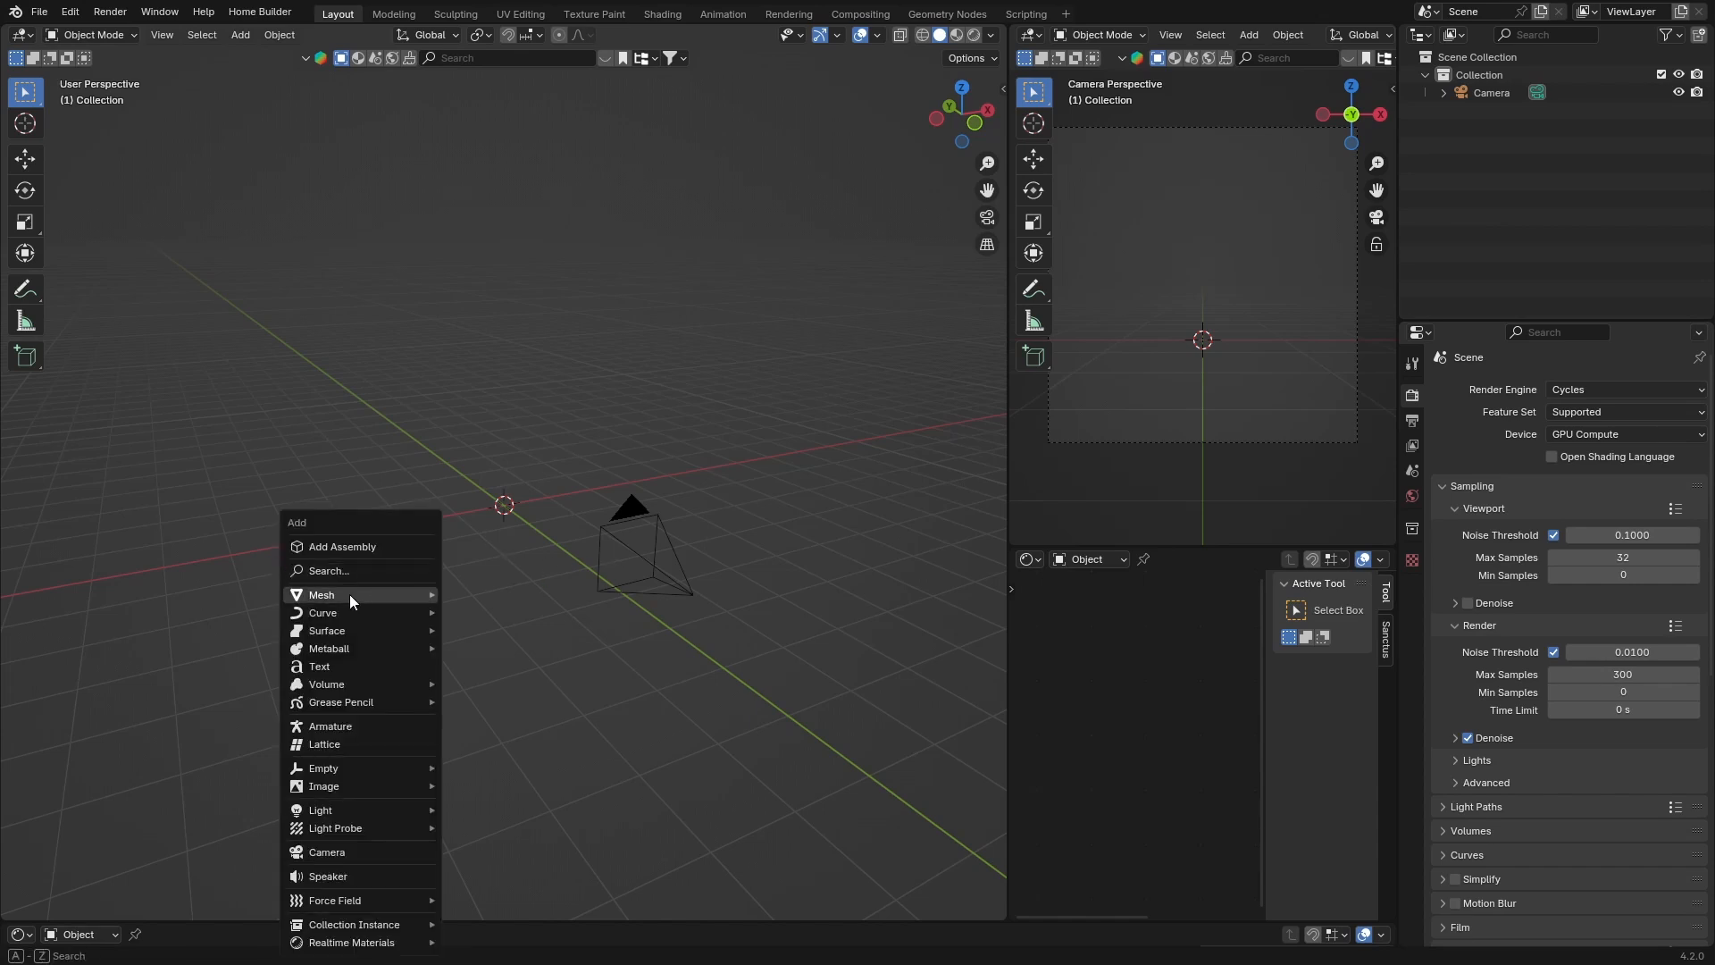
mouse_move(350, 593)
click(489, 196)
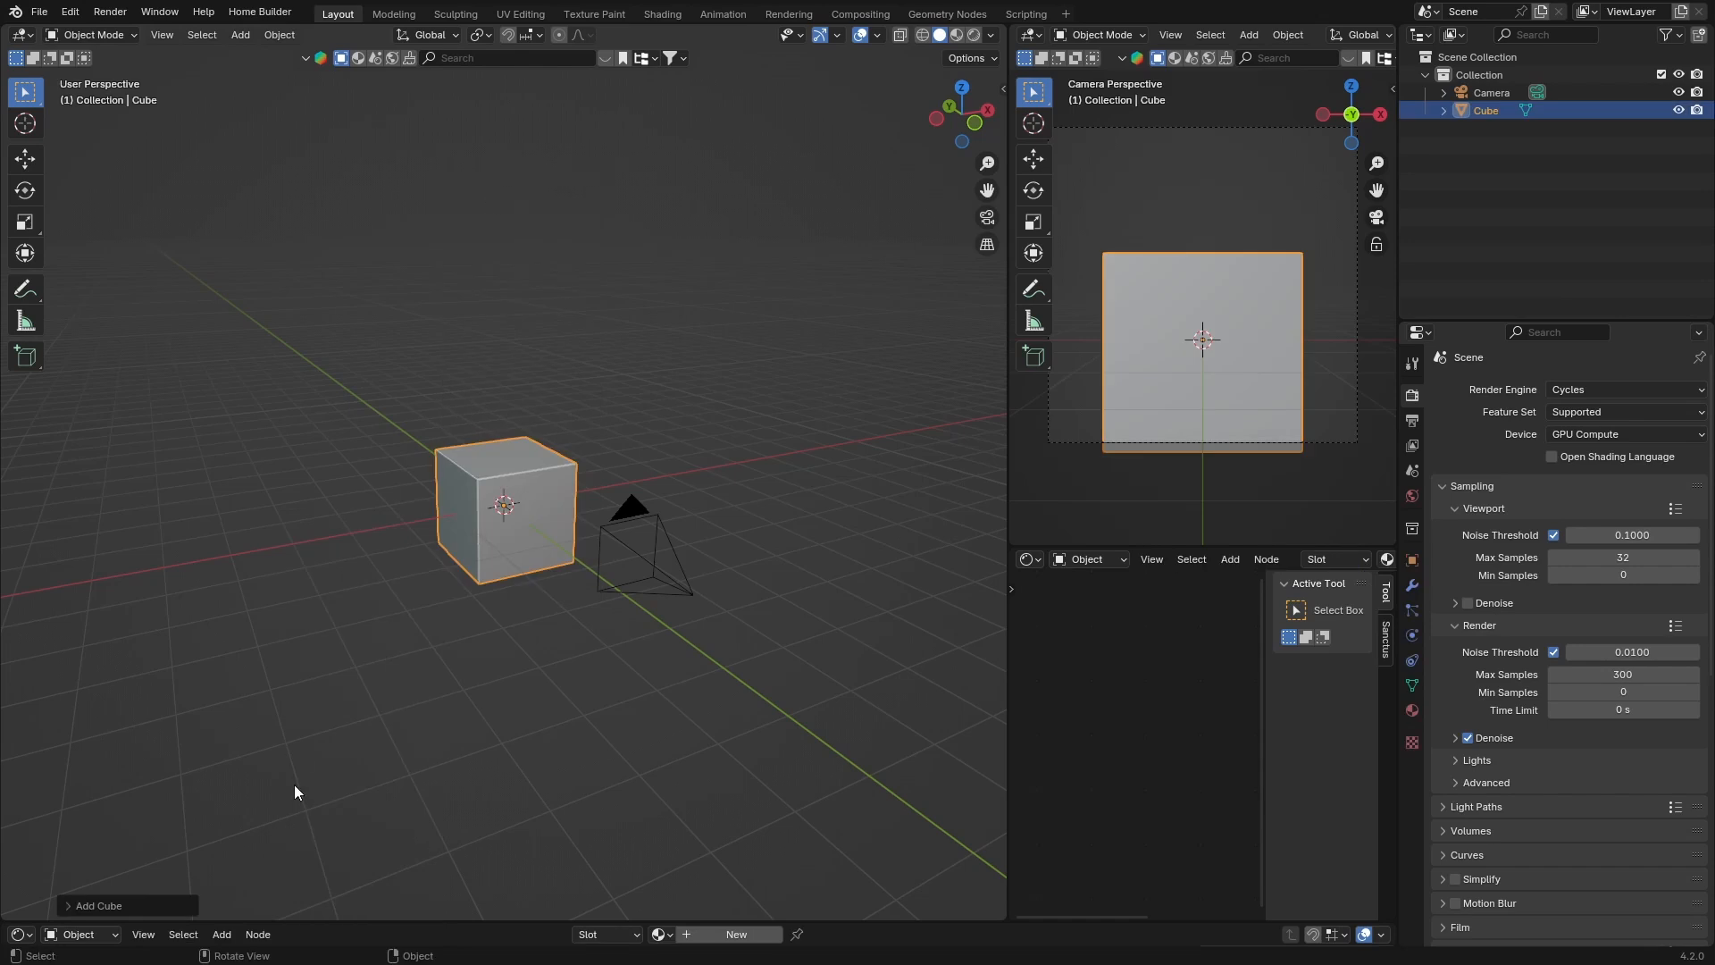
click(26, 226)
drag(507, 440, 504, 493)
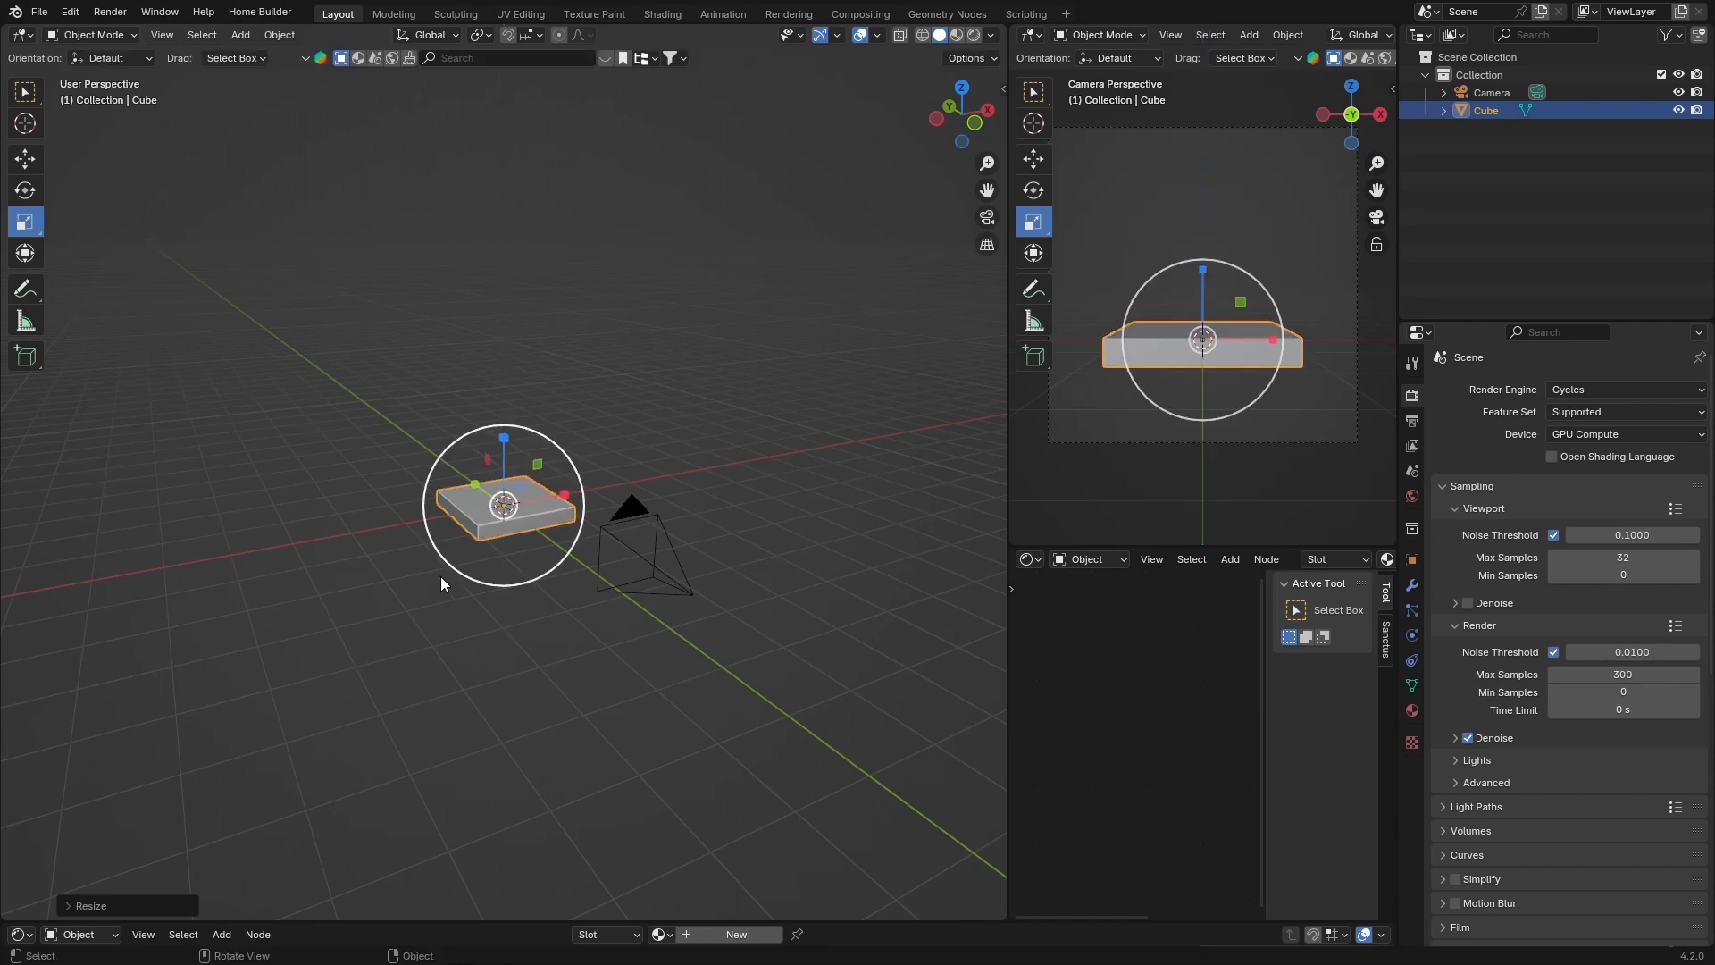
scroll(417, 624, up, 5)
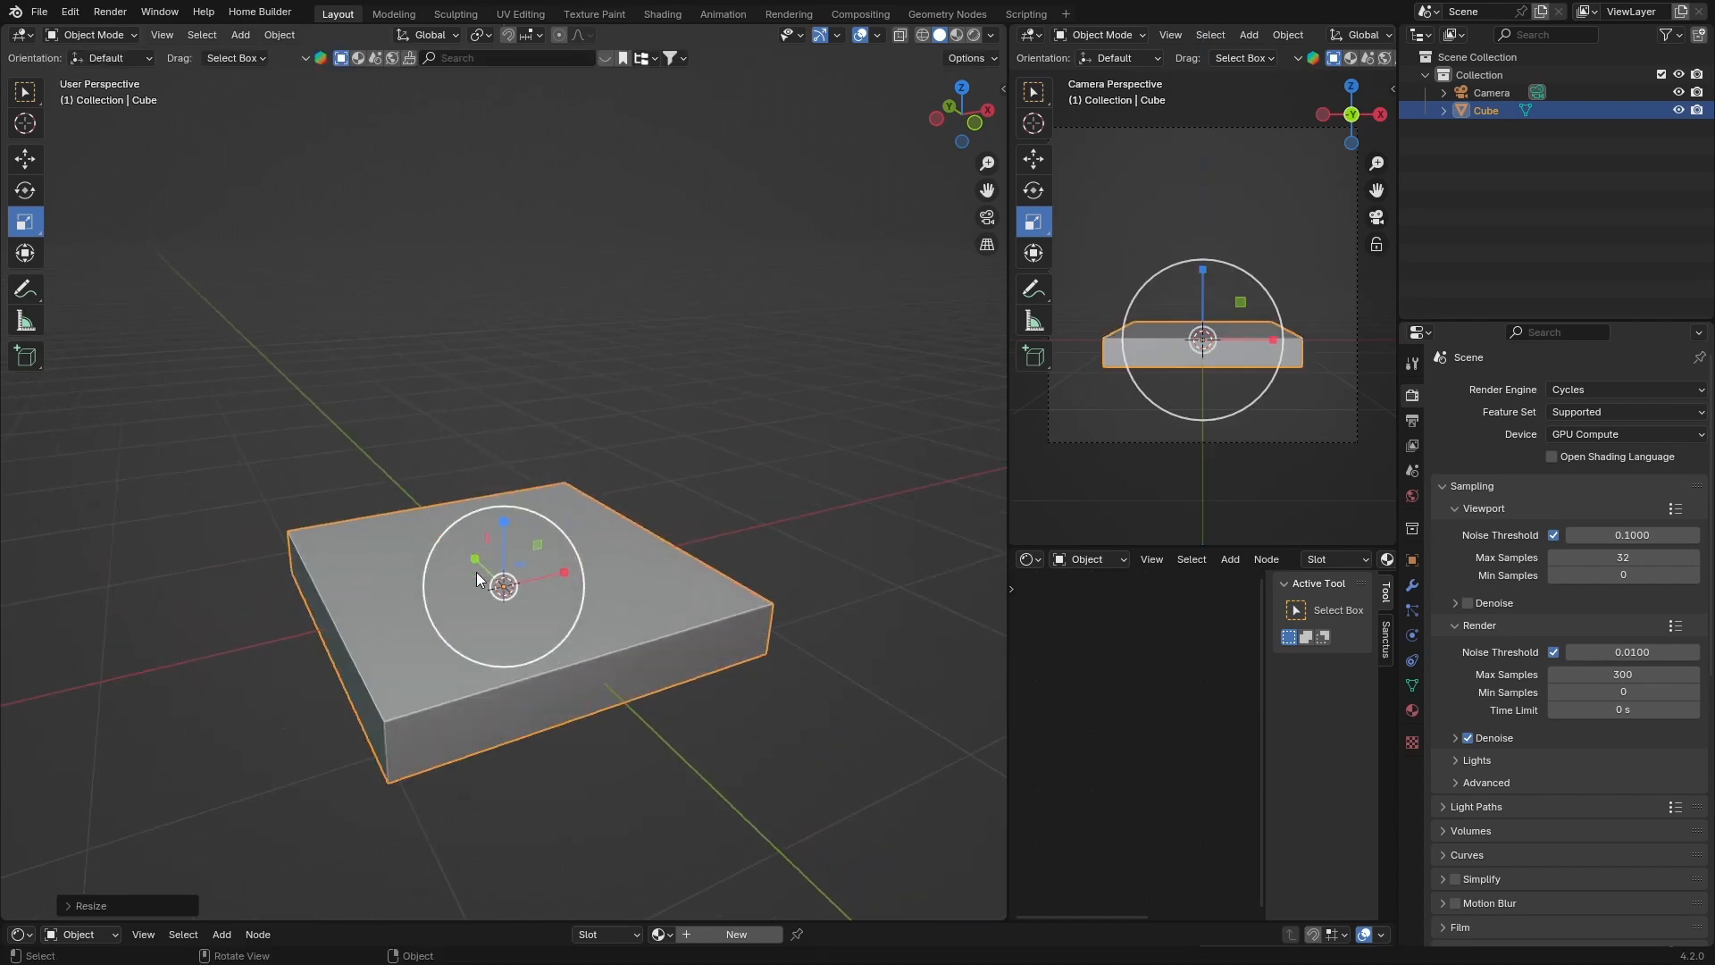
drag(502, 522, 501, 547)
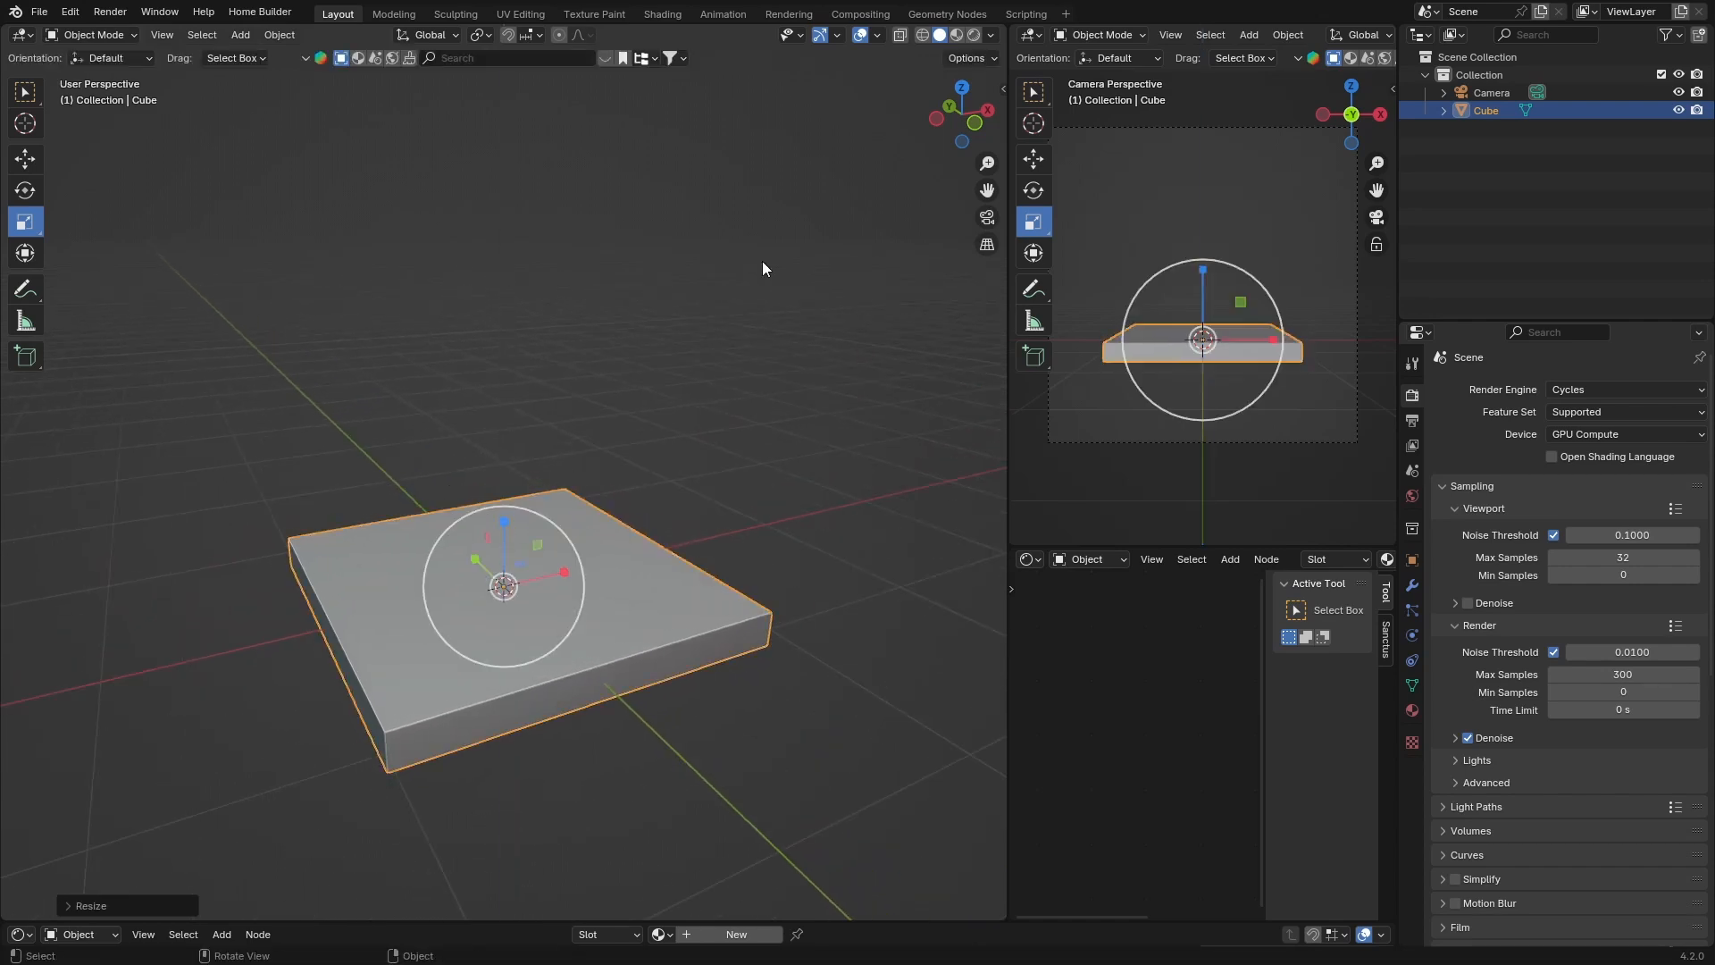
Raise the slab about 0.1 m along Z in the right orthographic view so its underside rests on the ground line.
click(986, 112)
key(g)
key(z)
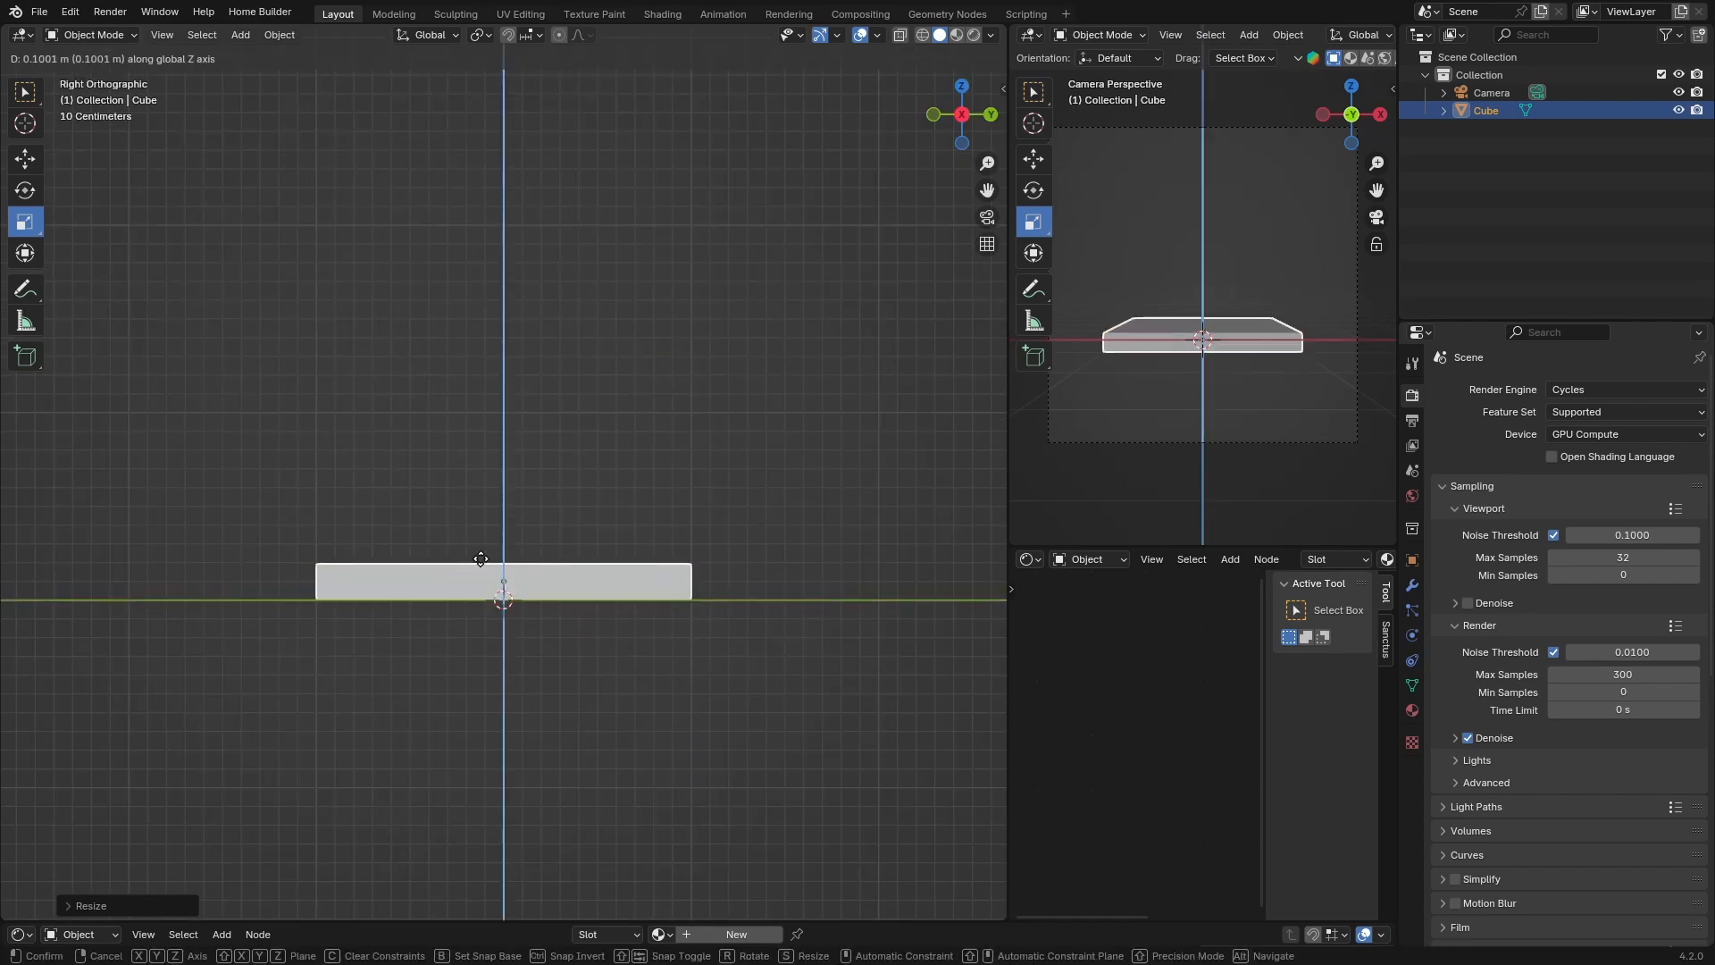
click(480, 555)
Add a plane at the origin and scale it up evenly into a large floor around the slab.
middle_drag(297, 677, 523, 718)
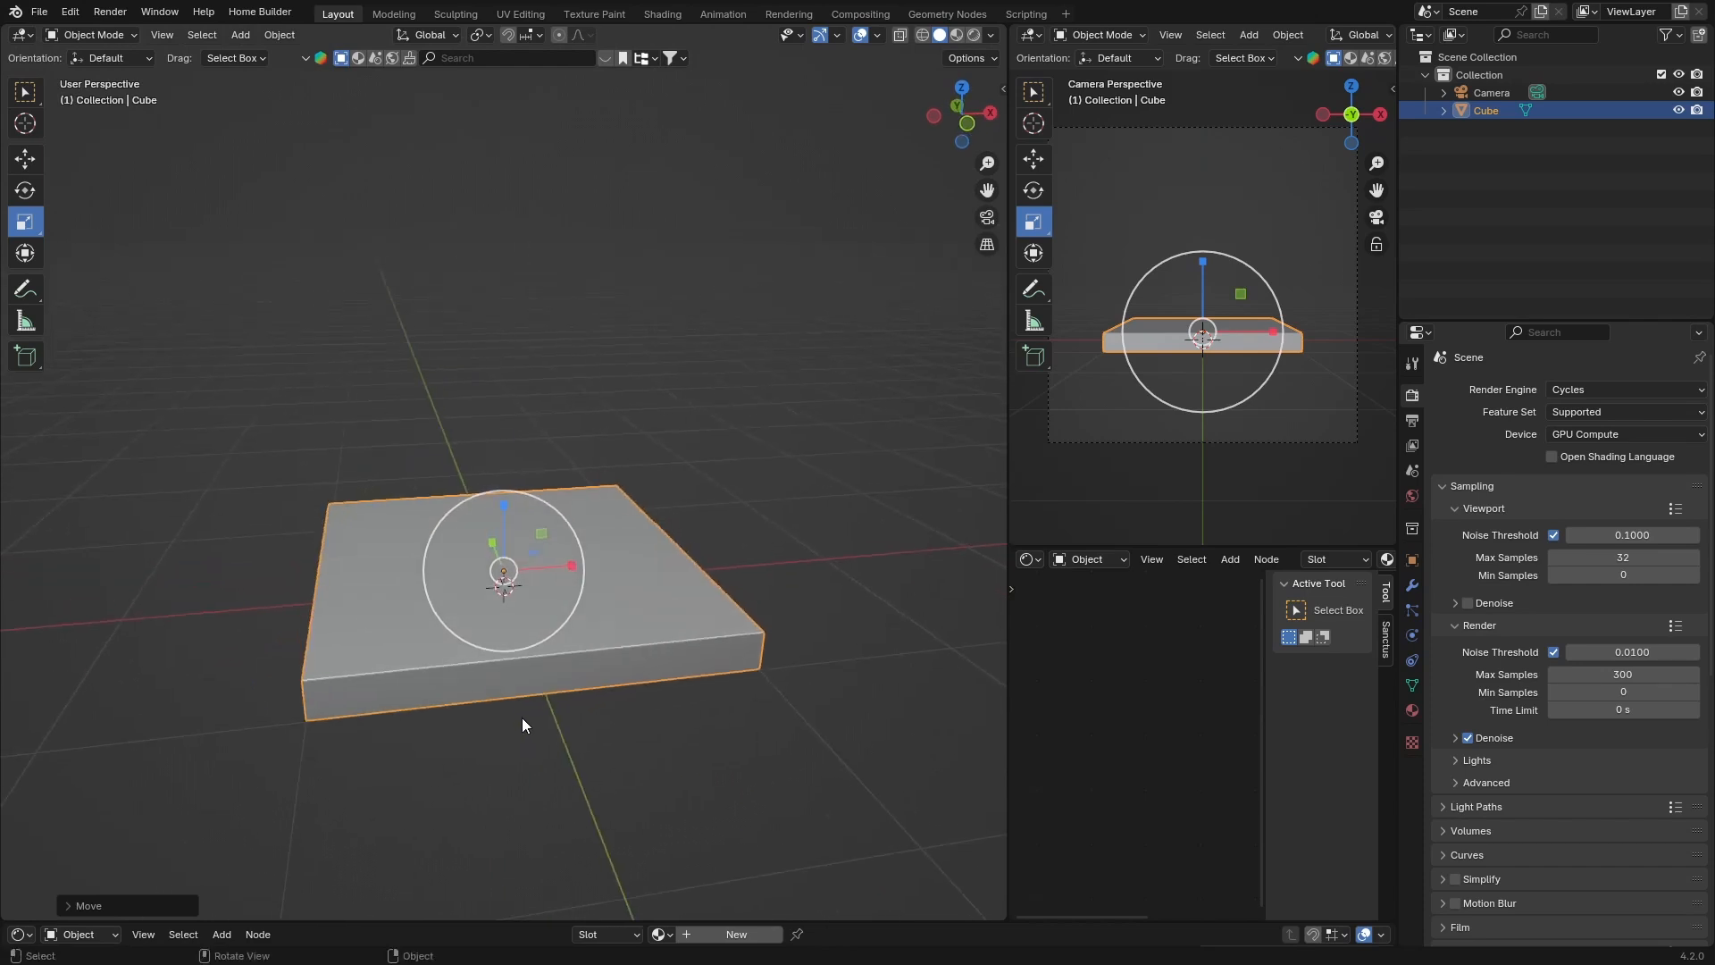
scroll(252, 653, down, 4)
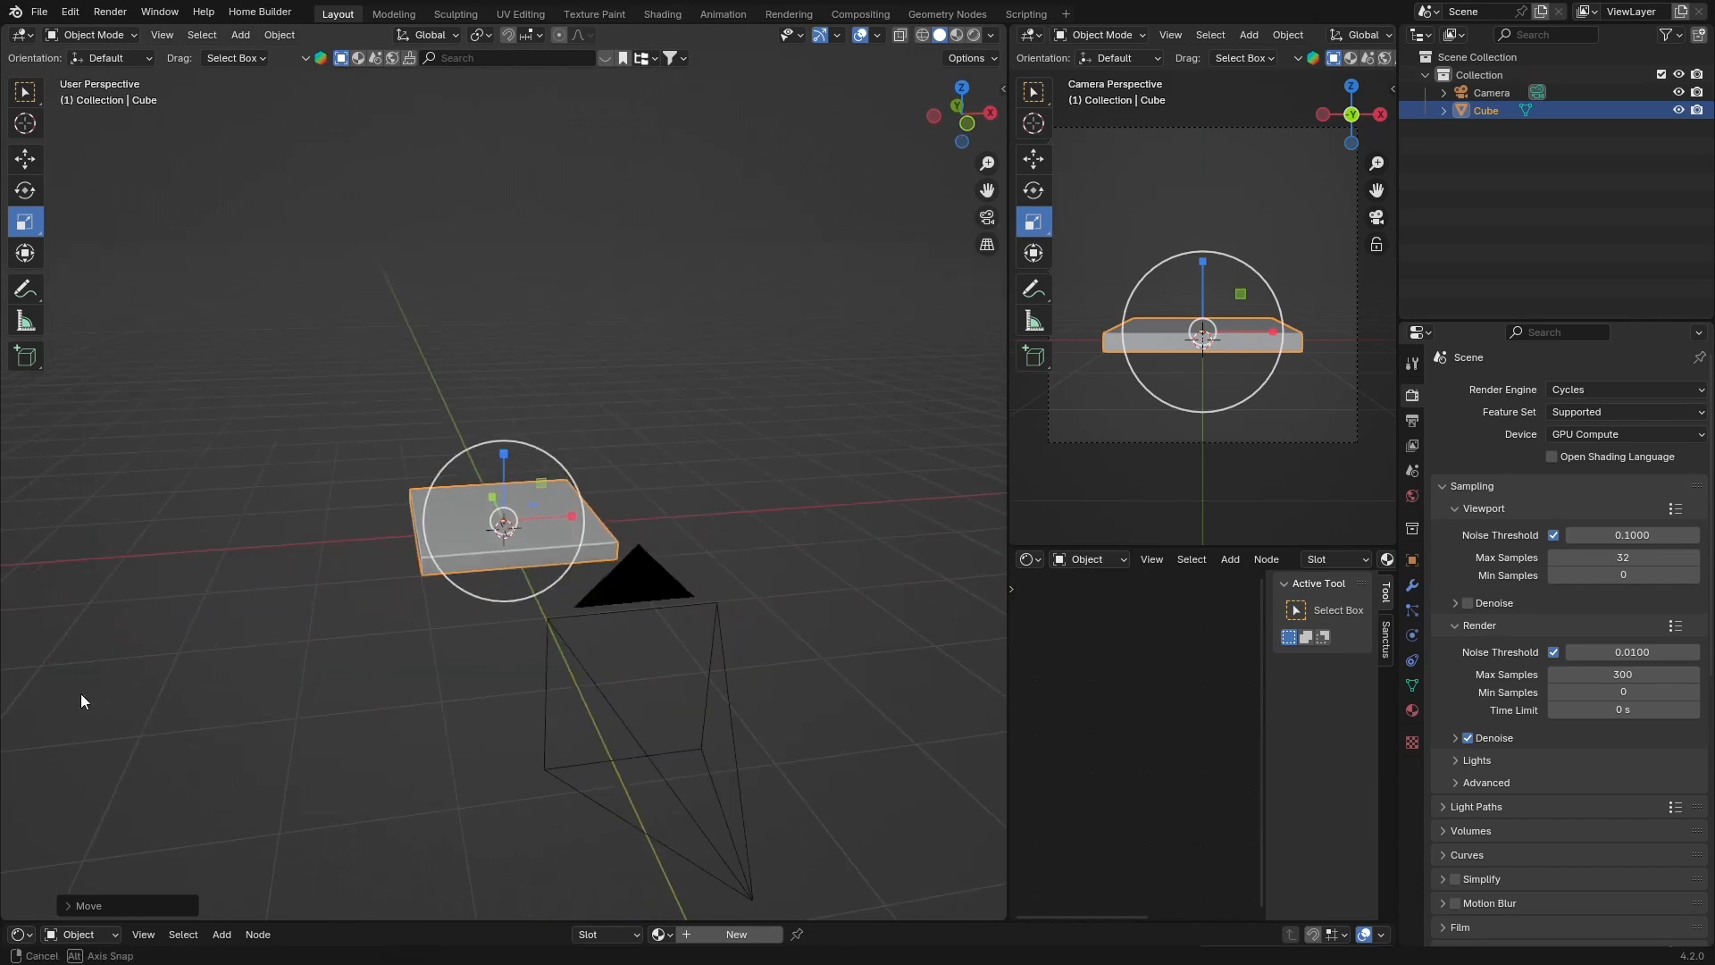
middle_drag(80, 693, 159, 668)
click(138, 625)
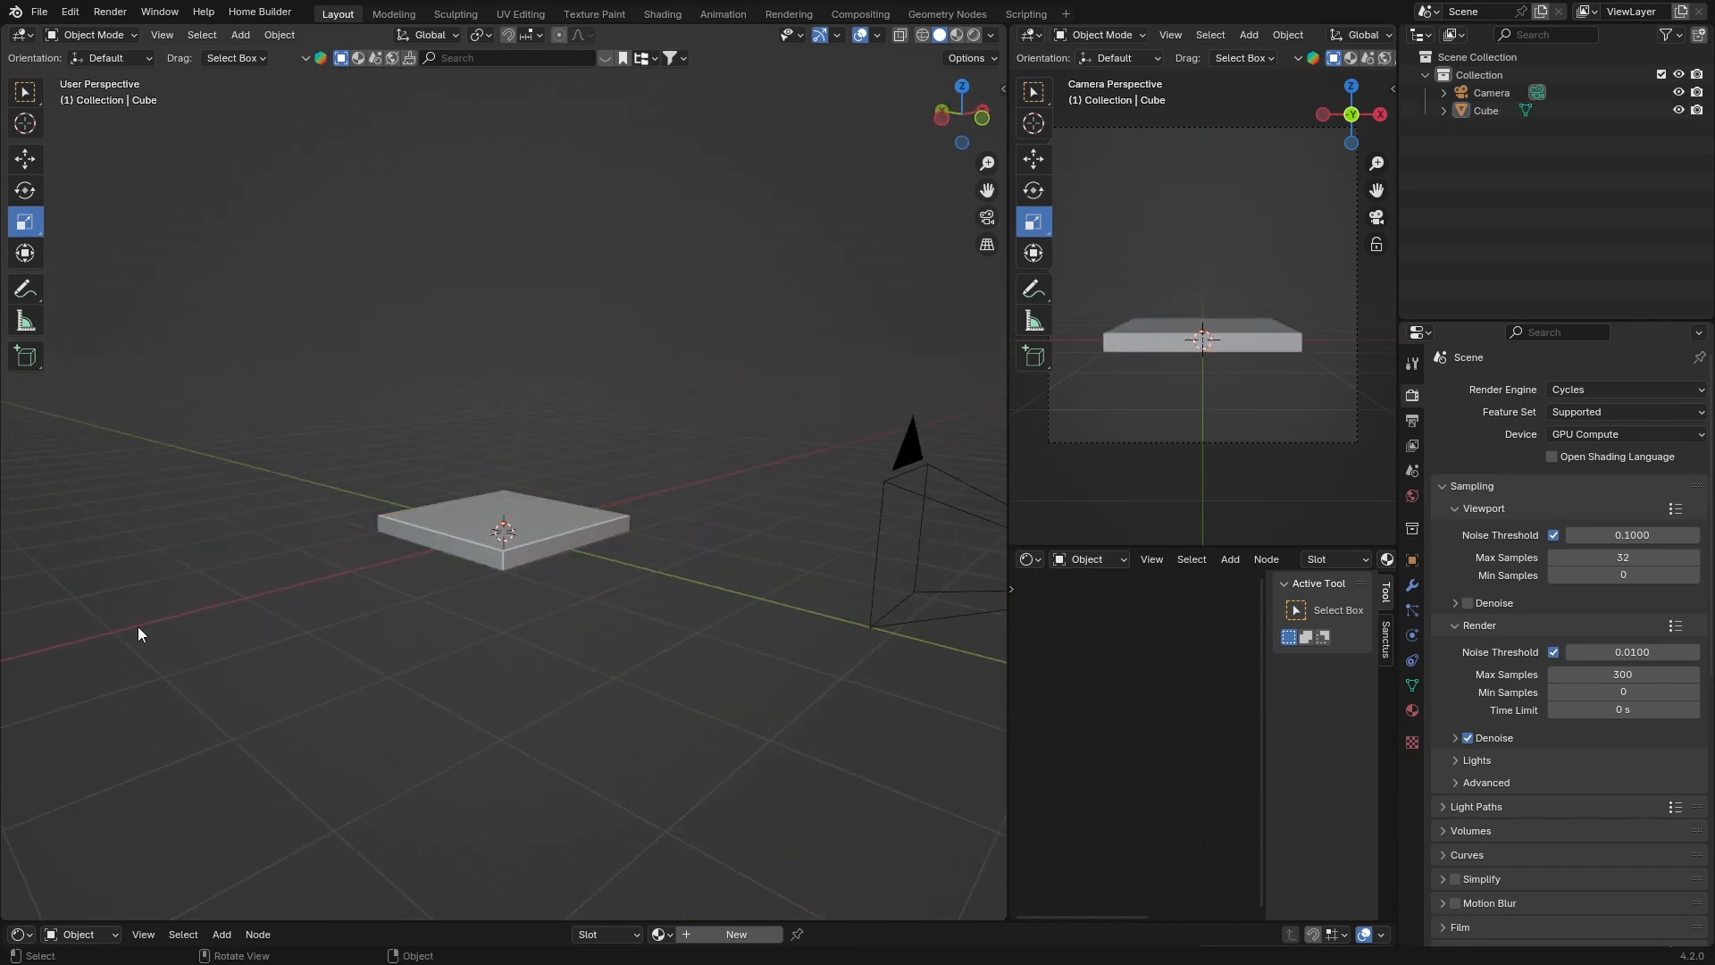
key(shift+a)
mouse_move(71, 598)
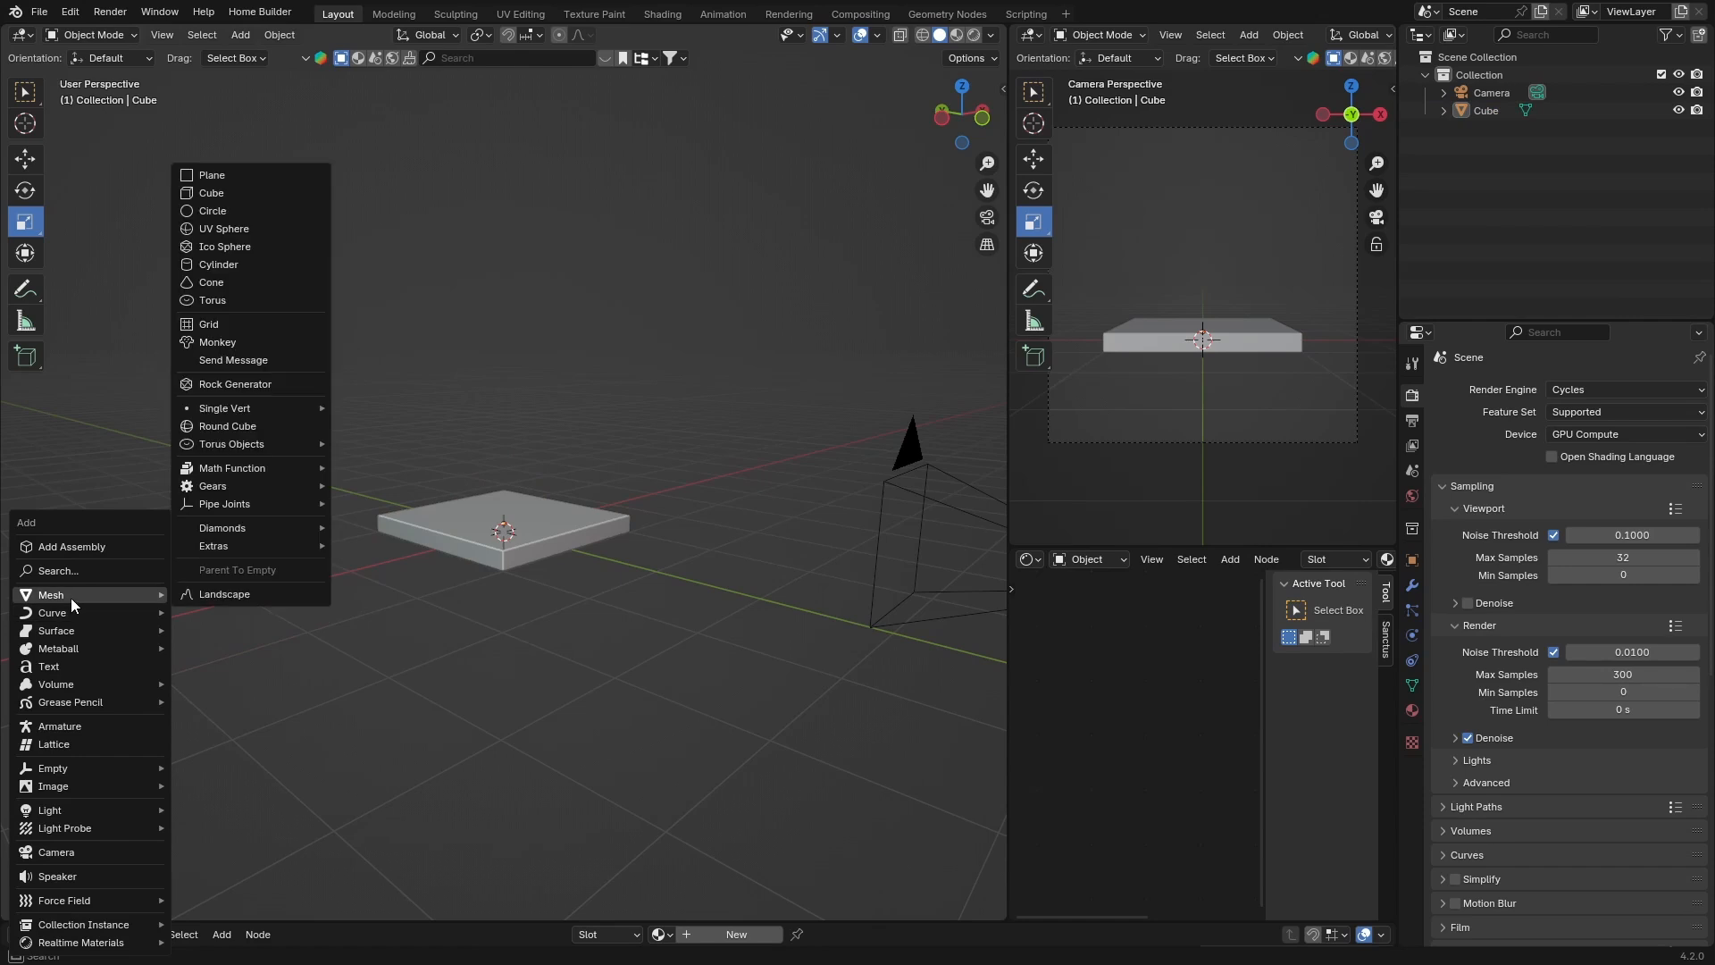
click(231, 176)
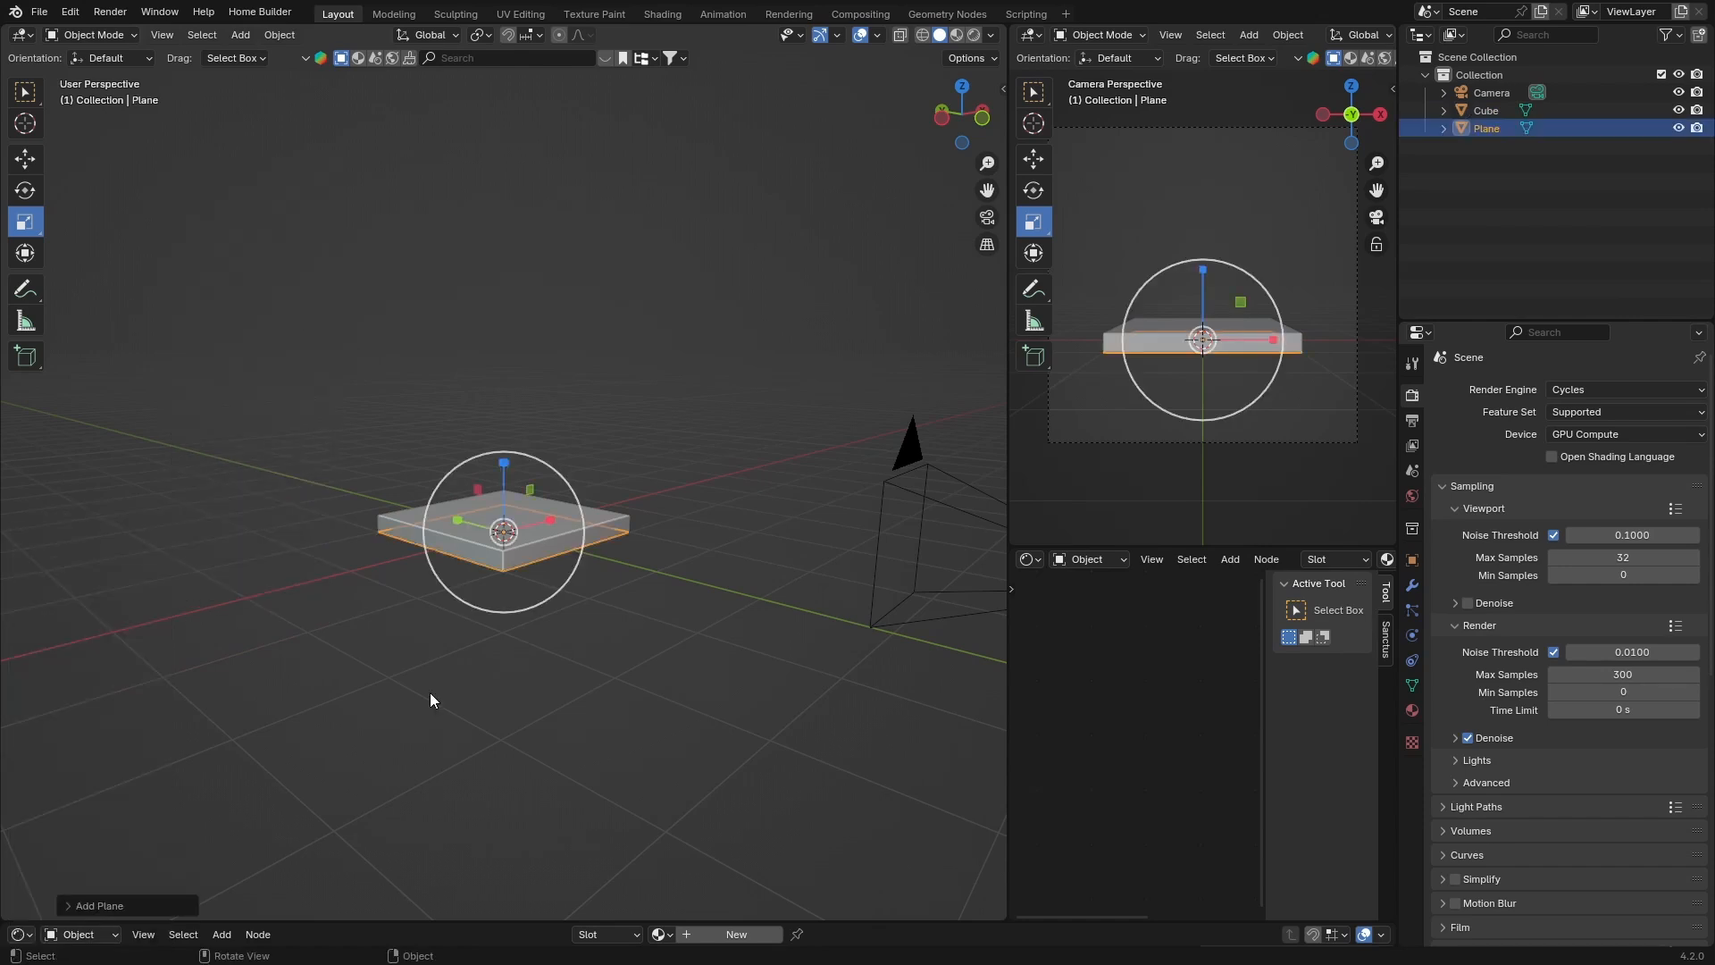
key(s)
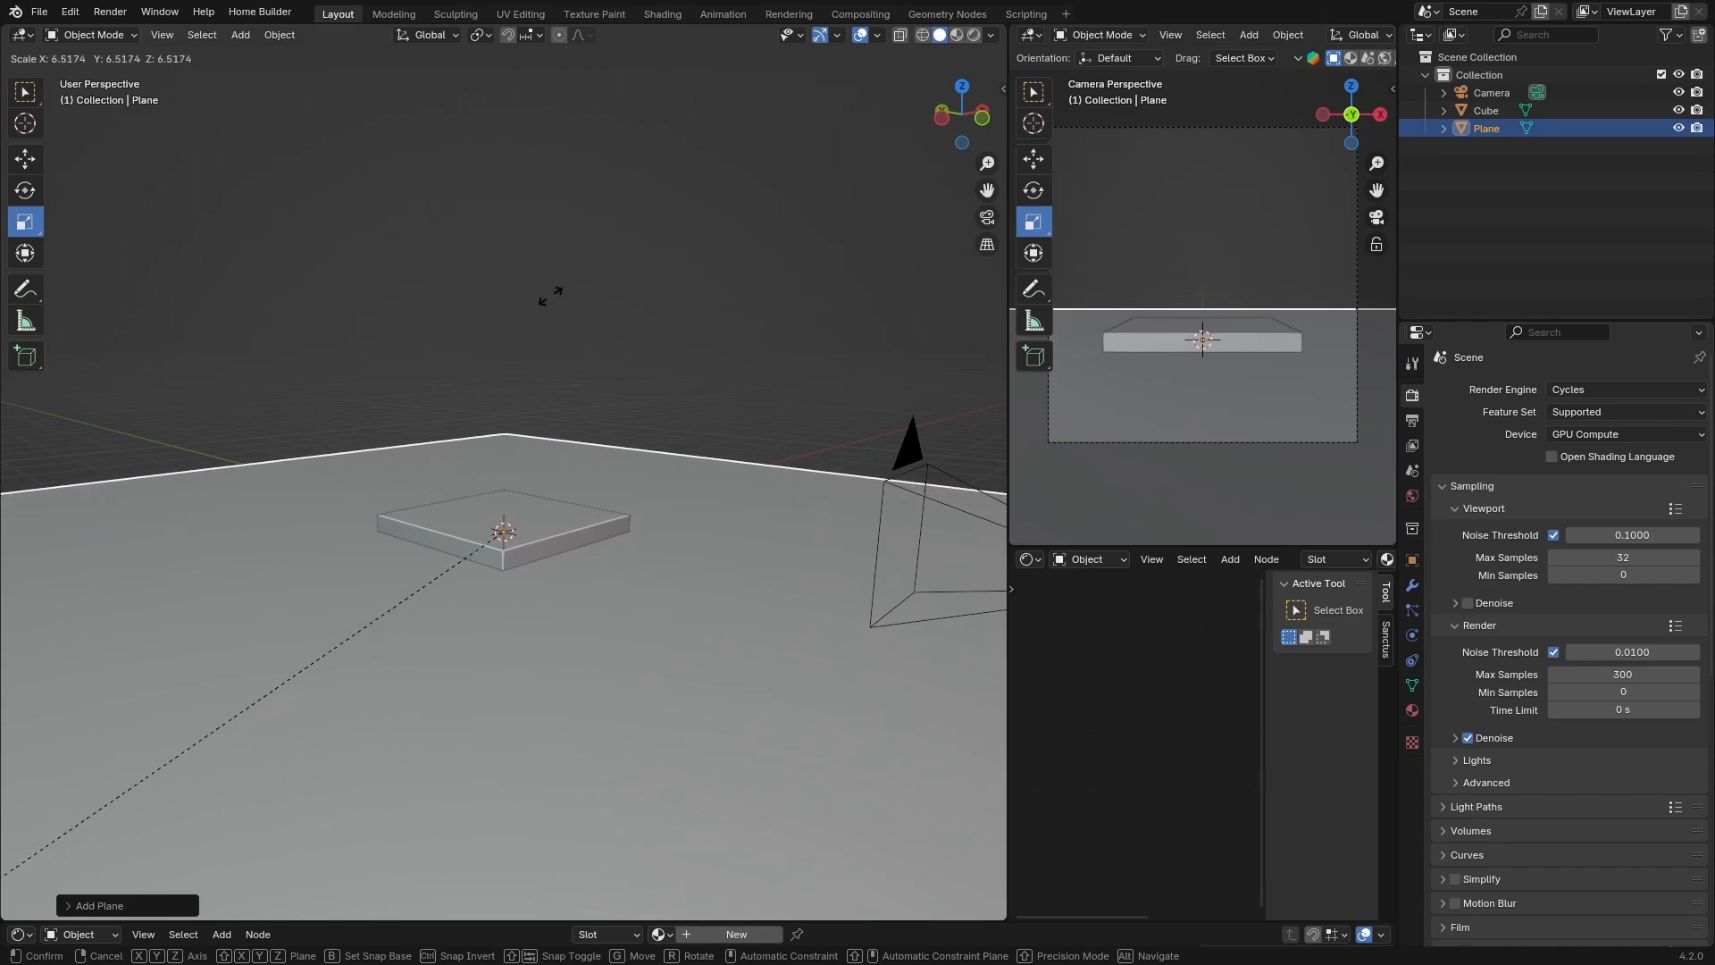
click(435, 426)
middle_drag(647, 389, 624, 418)
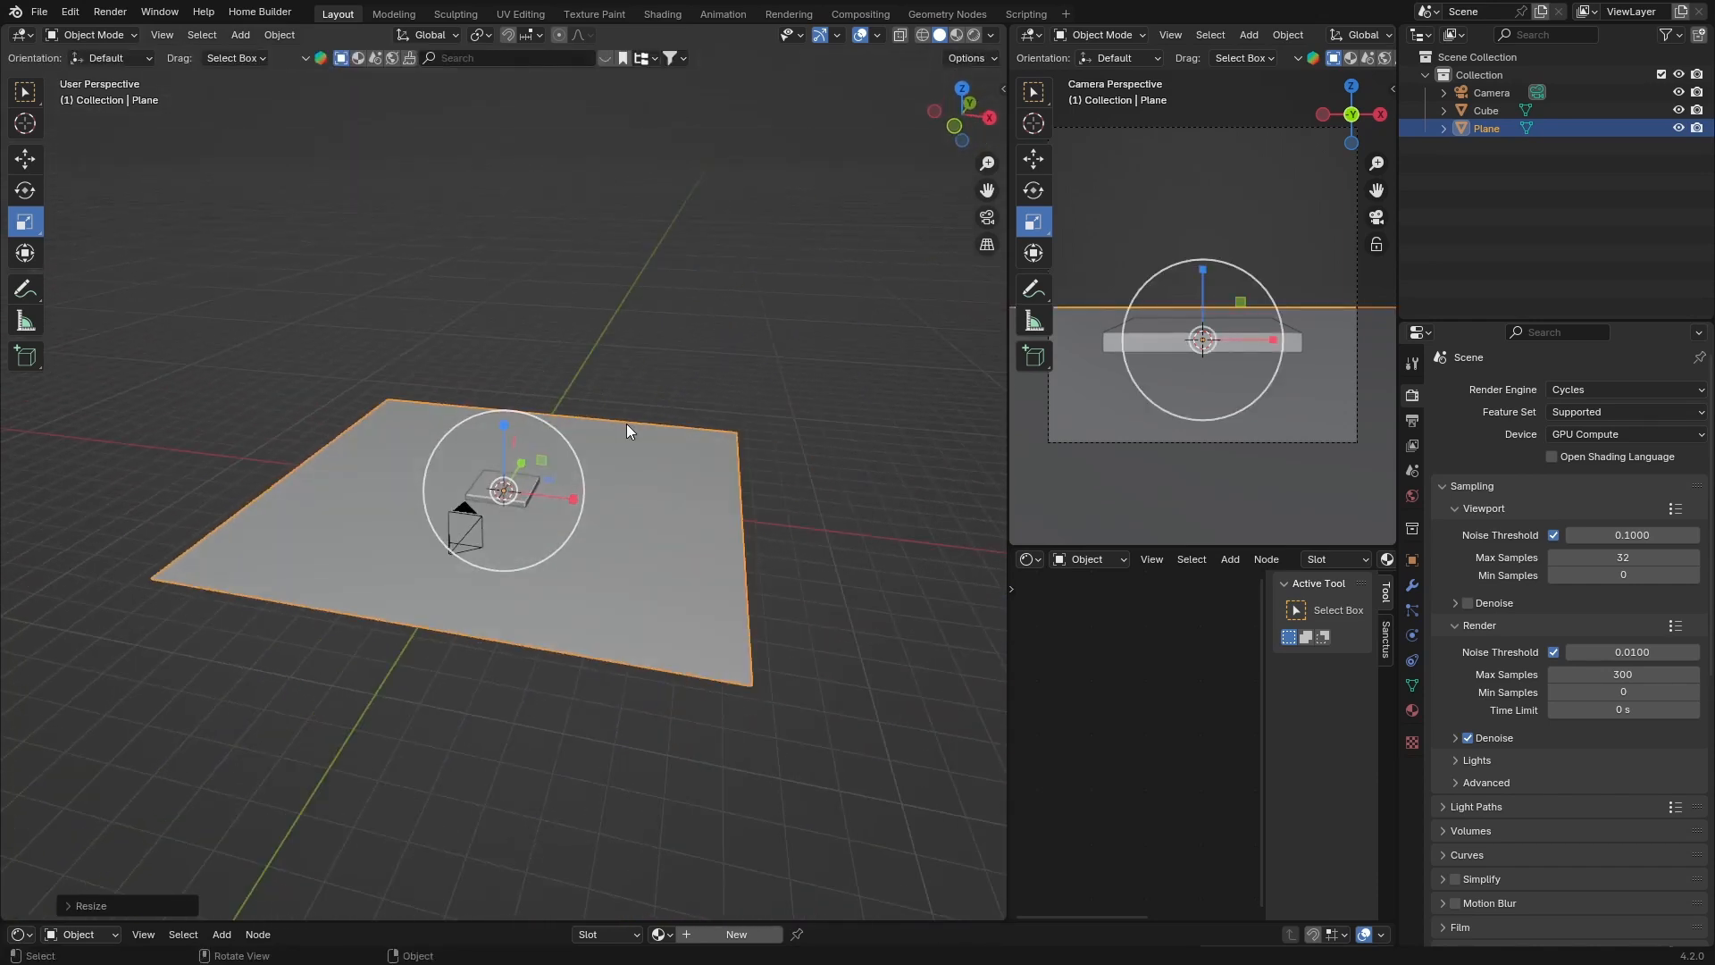
Extrude the floor plane's back edge straight up along Z to form a tall wall behind the slab.
key(Tab)
click(162, 34)
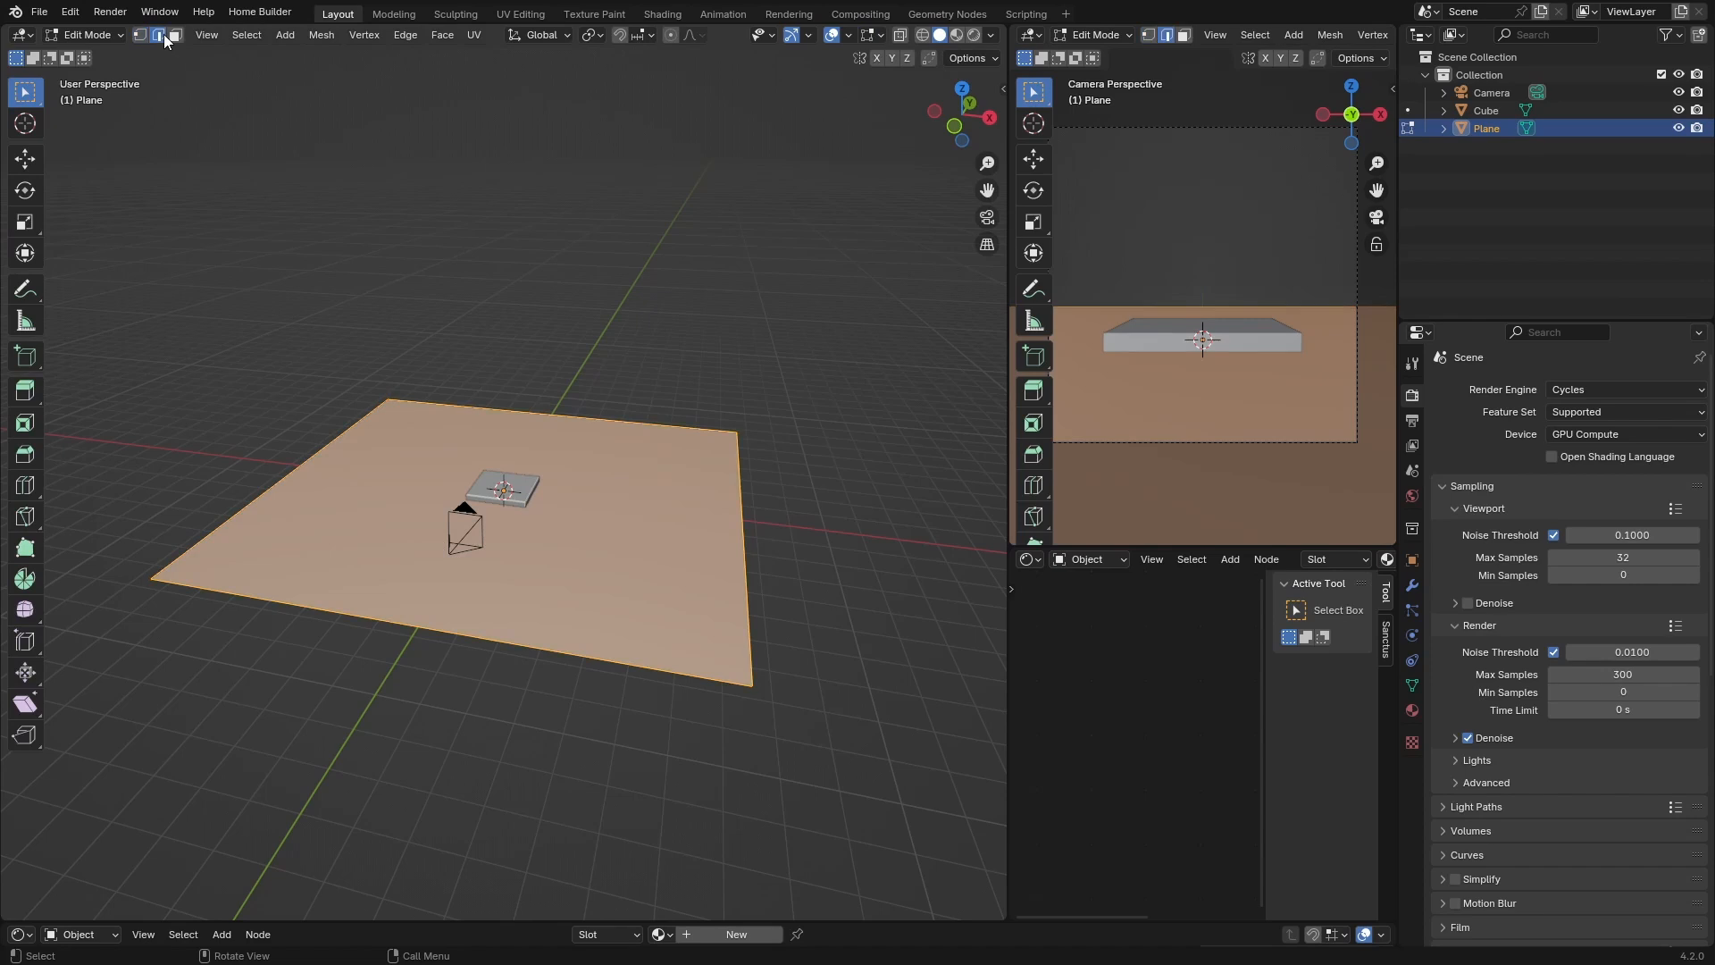
click(561, 415)
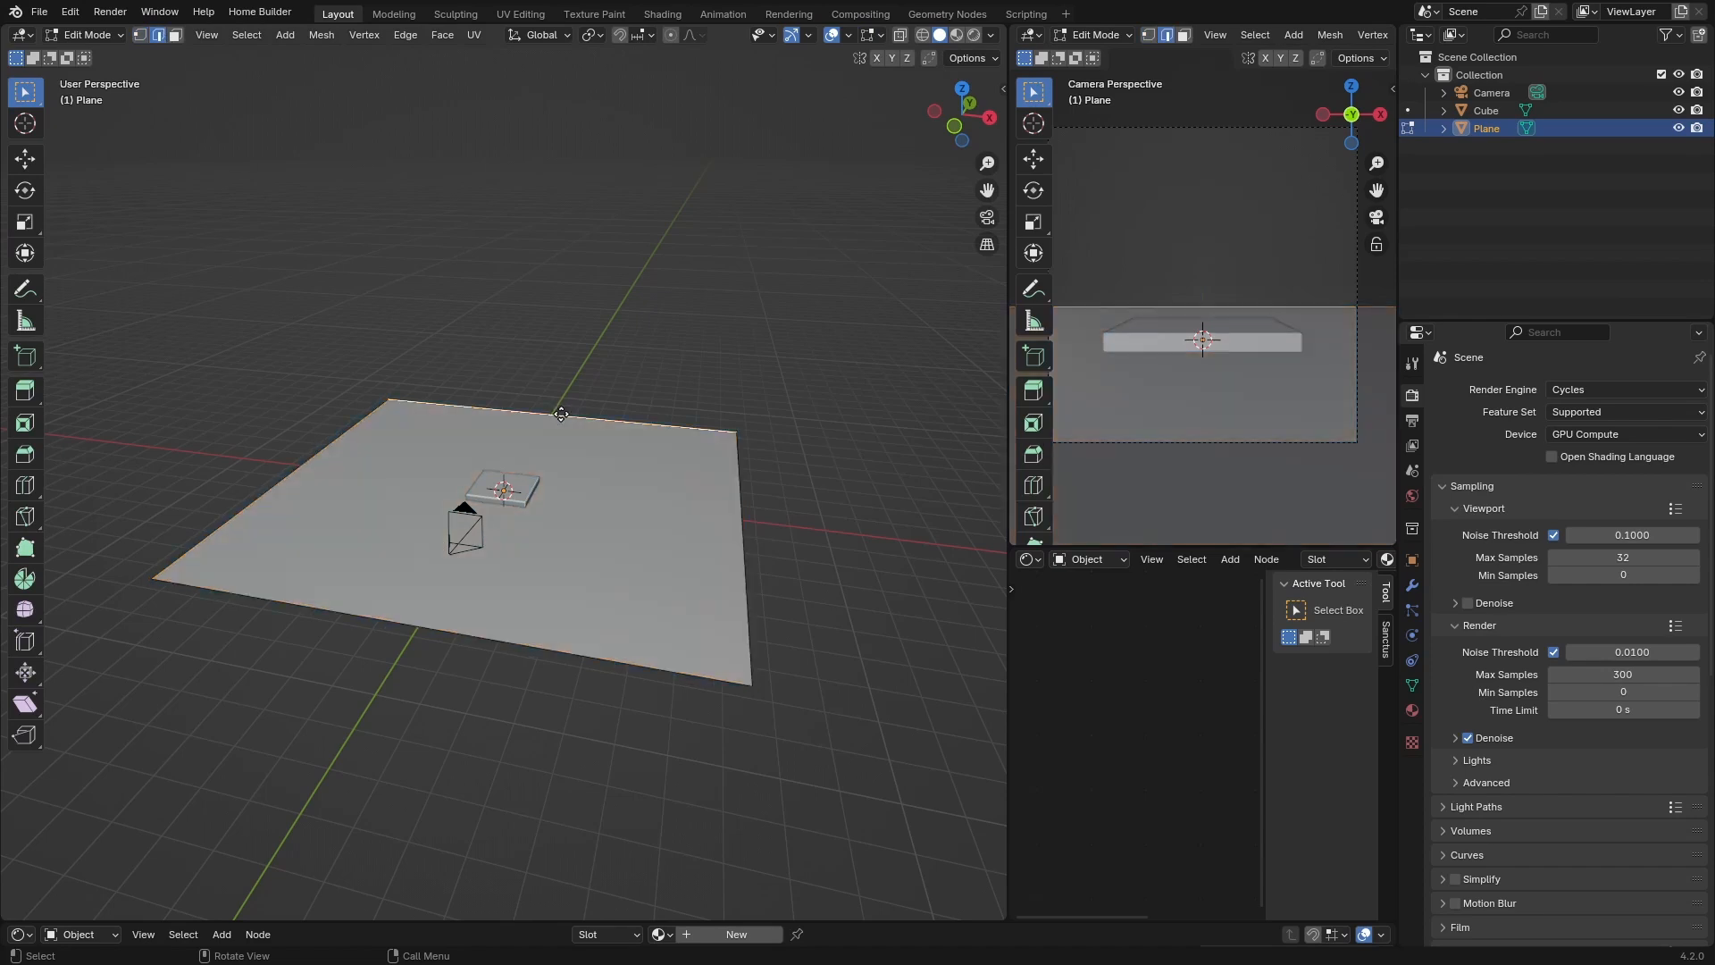
key(e)
key(z)
click(577, 231)
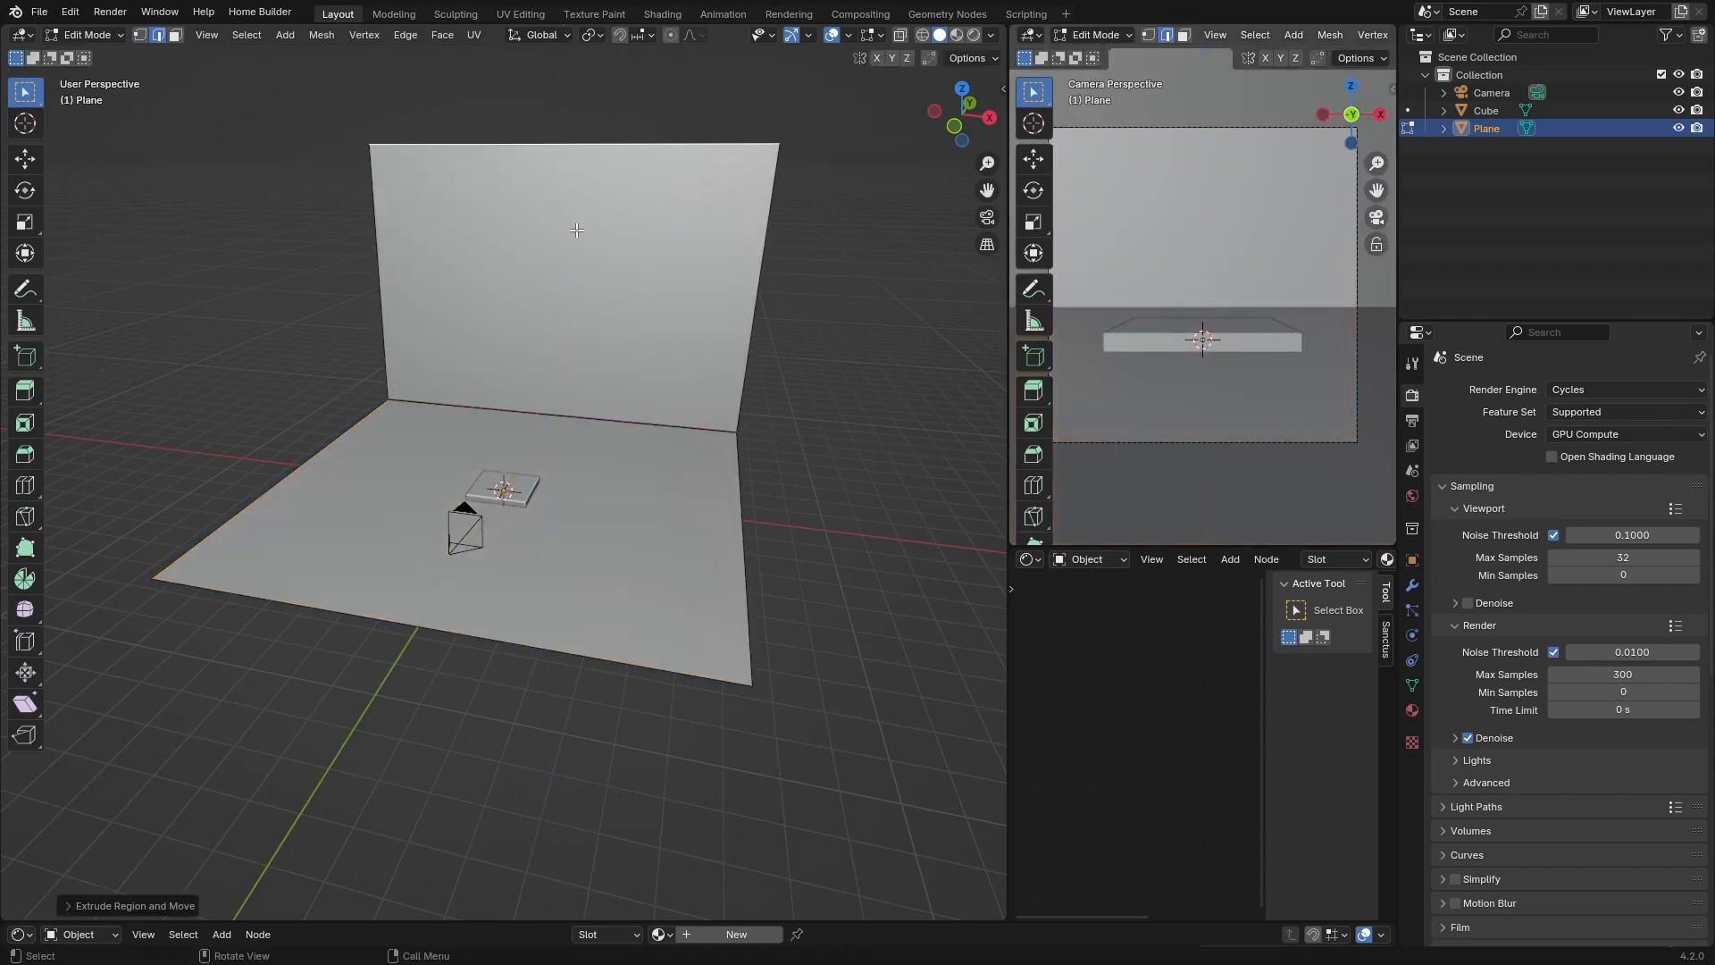
Bevel the edge between floor and wall by about 0.31 m with several segments, and shade the backdrop smooth.
click(600, 416)
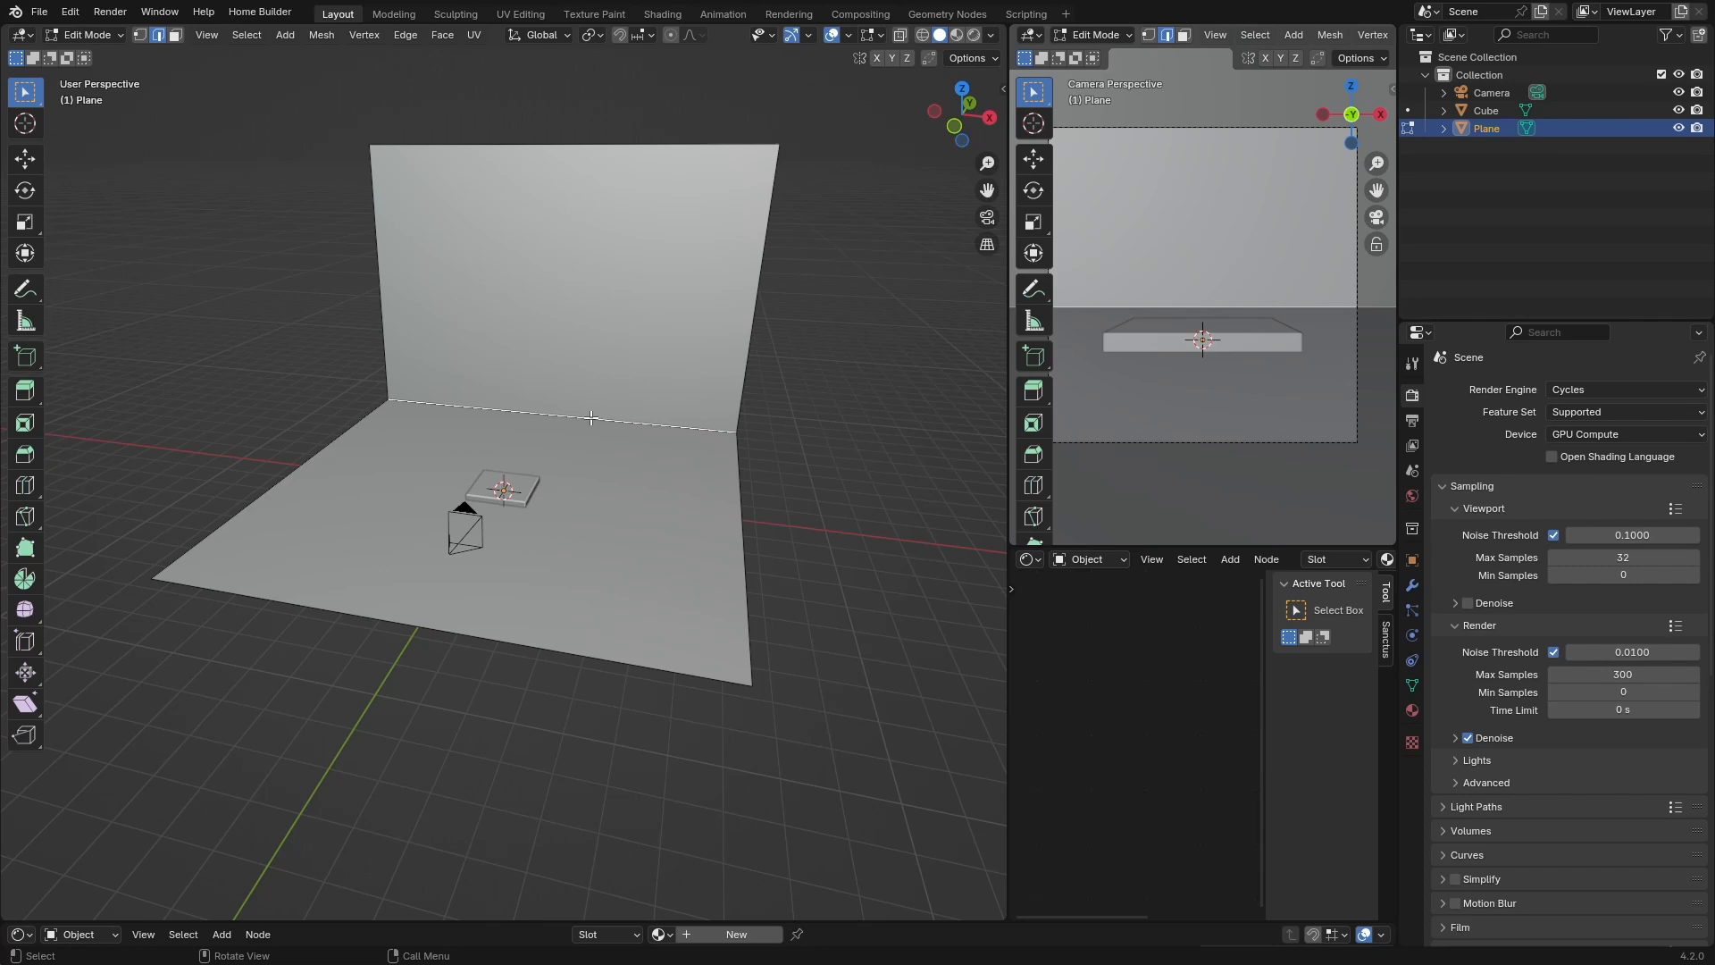
key(ctrl+b)
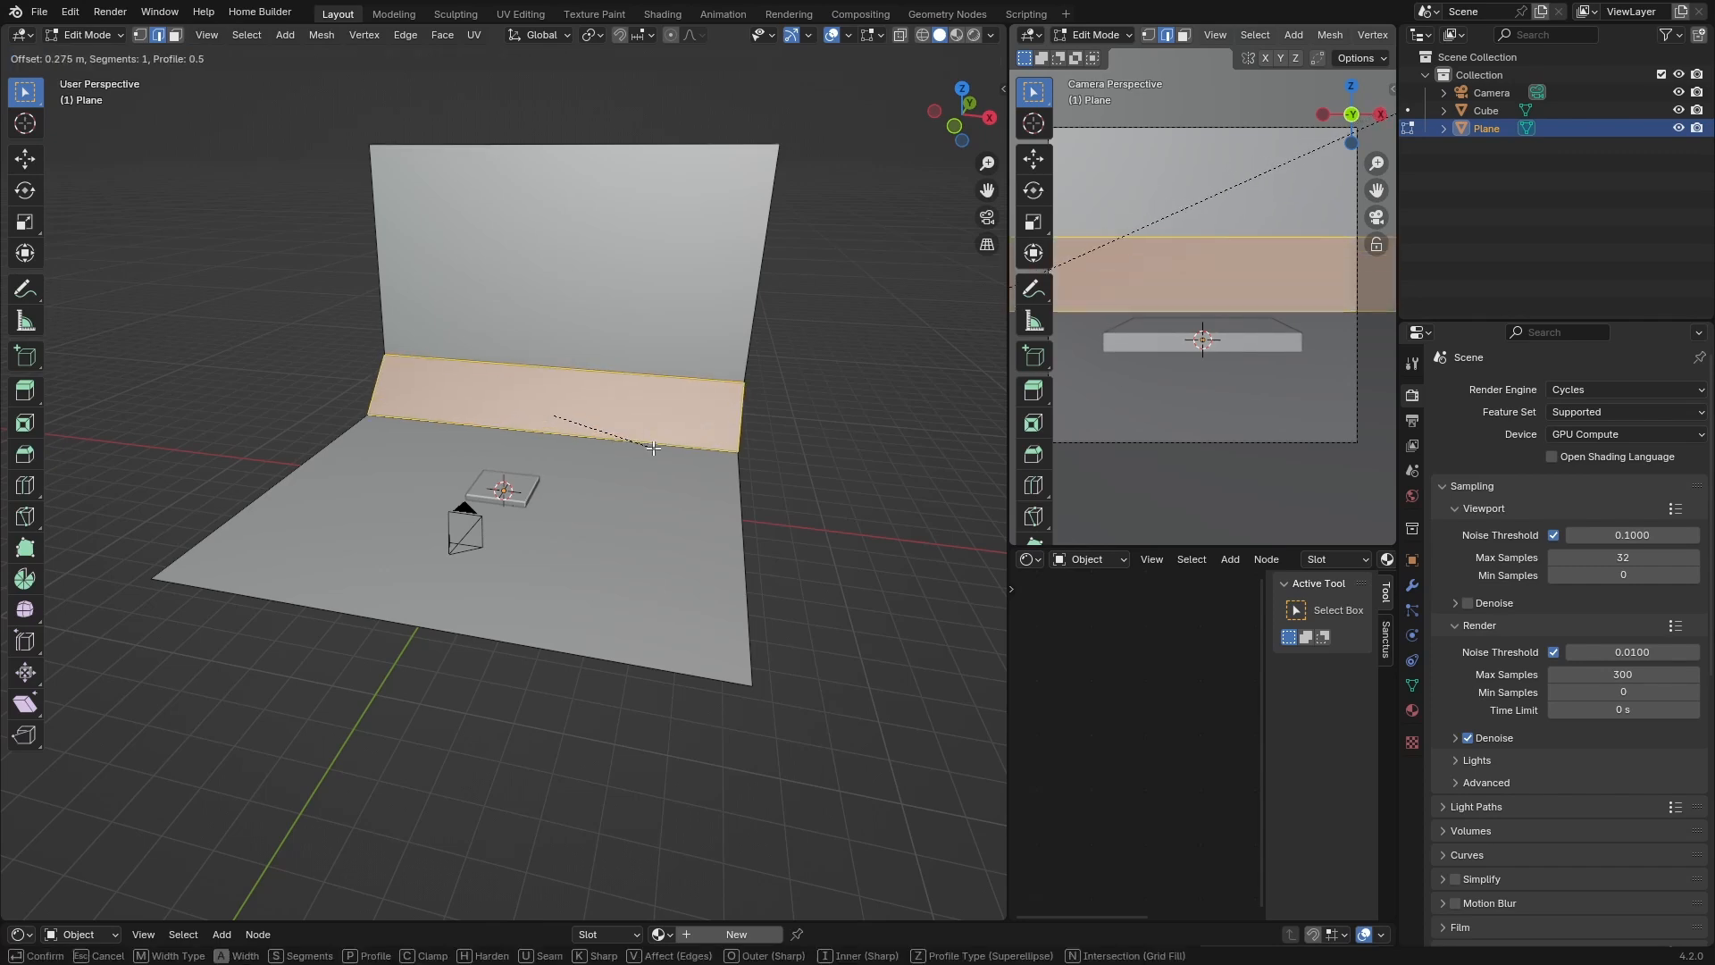
scroll(660, 448, up, 9)
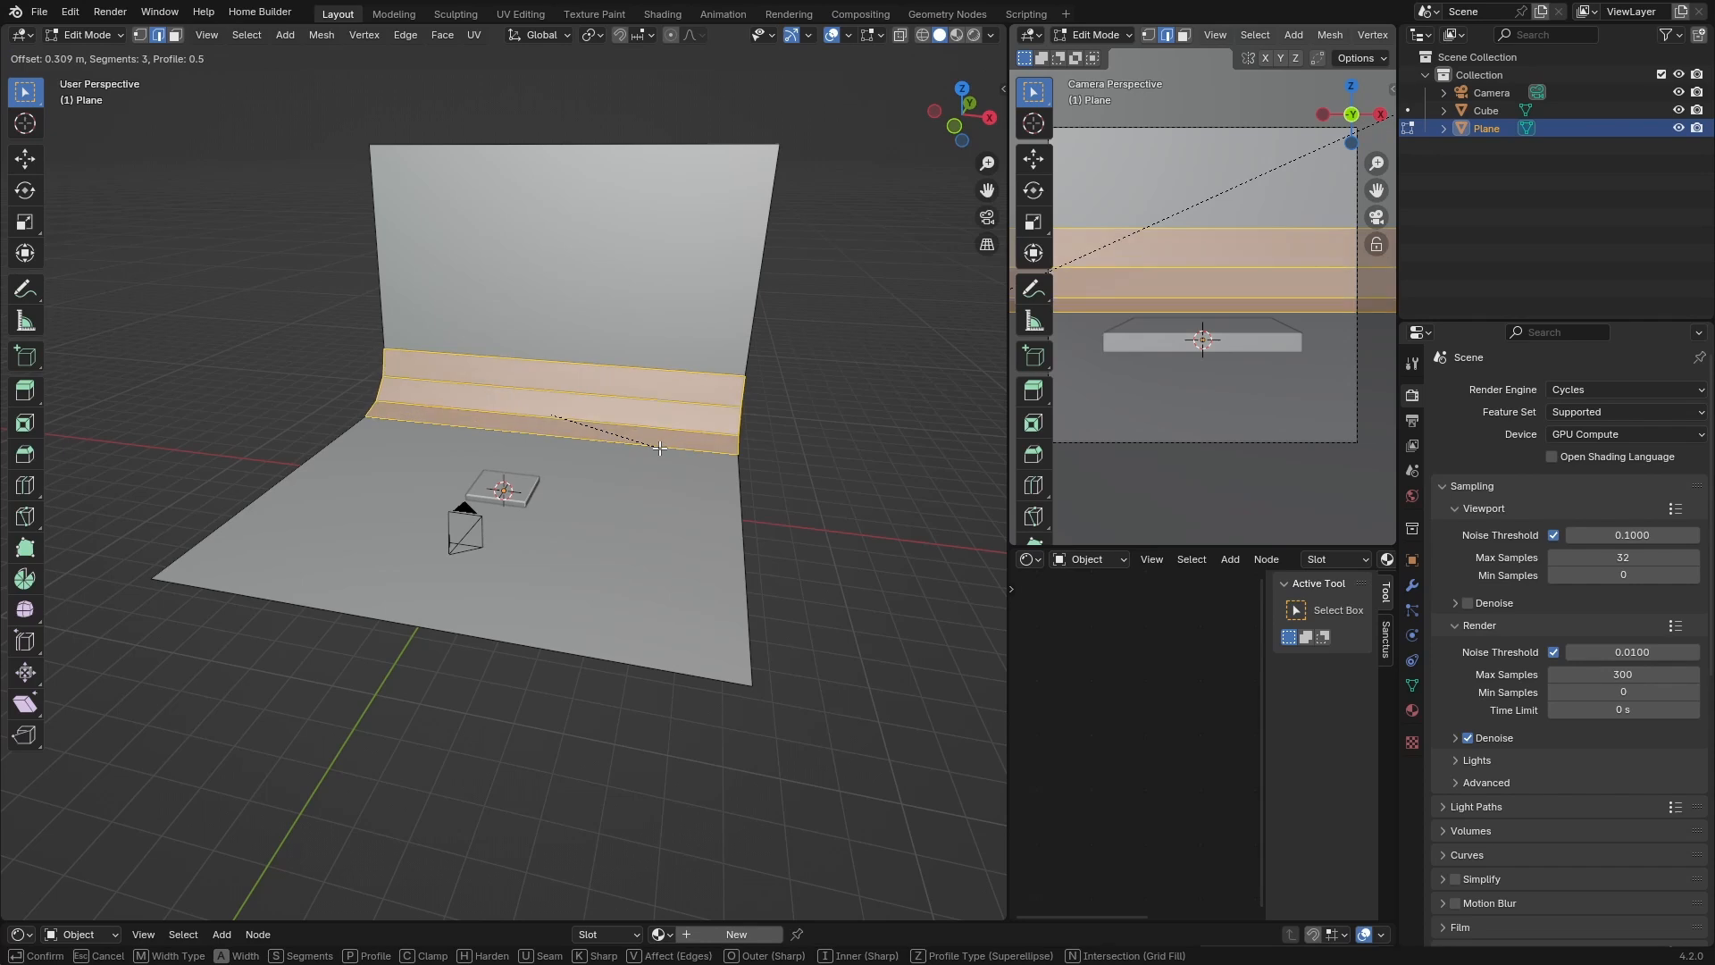
click(659, 448)
key(Tab)
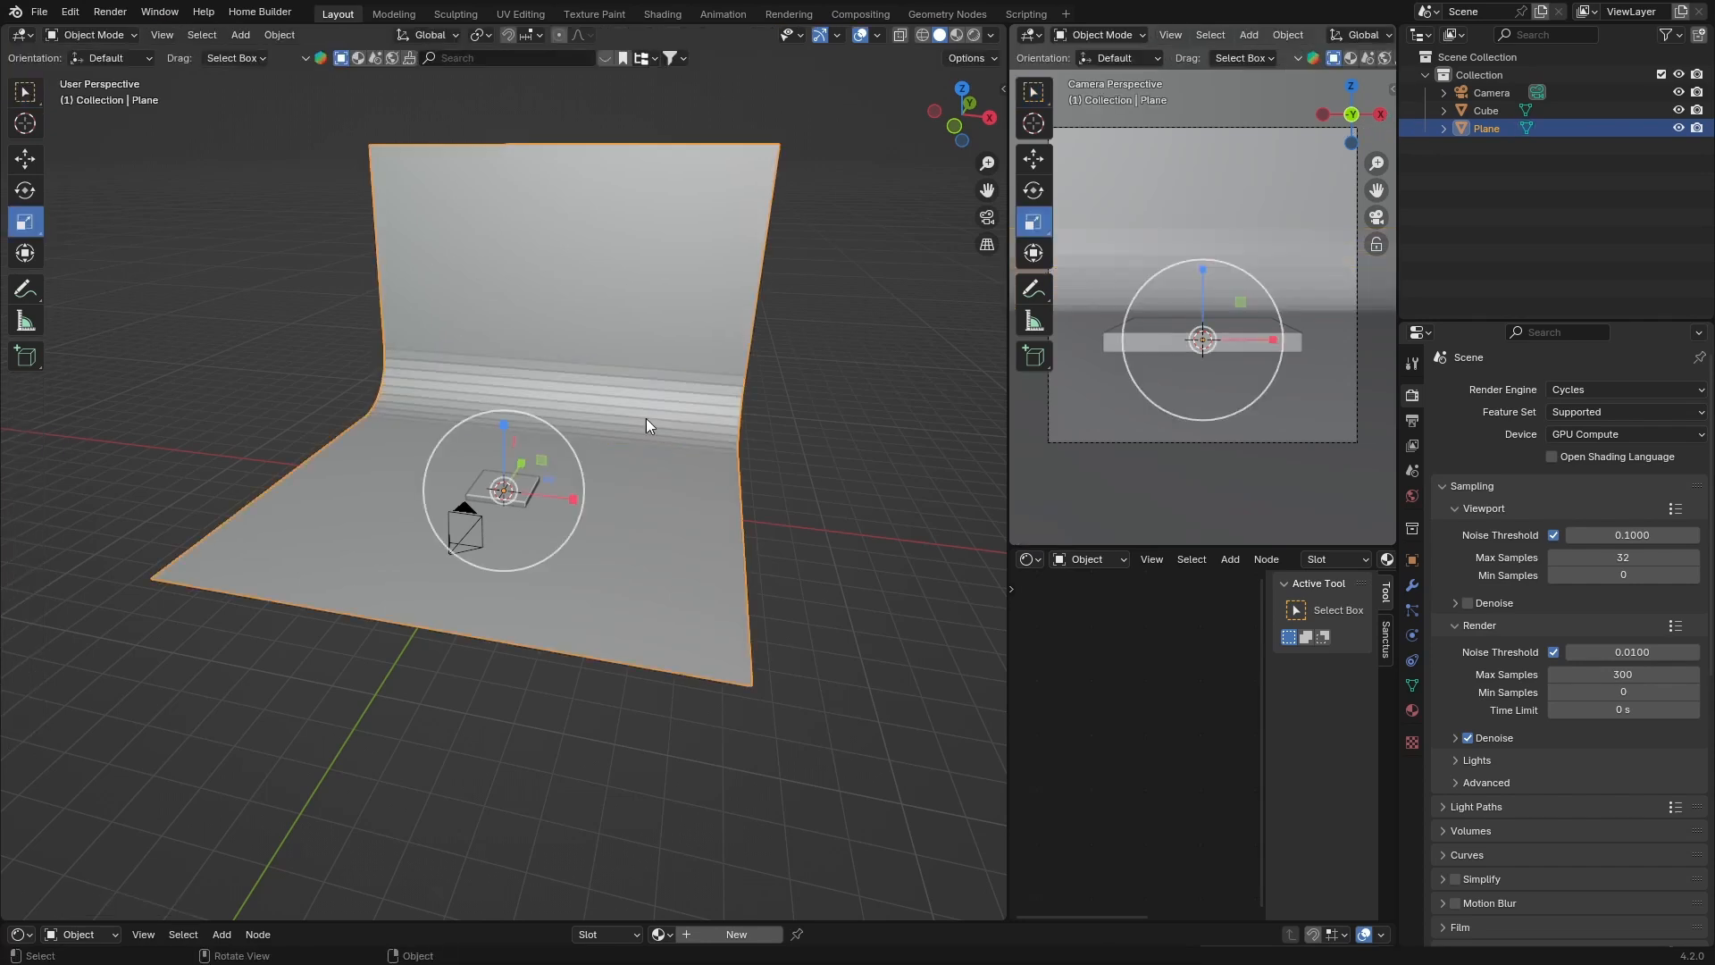
right_click(613, 311)
click(613, 311)
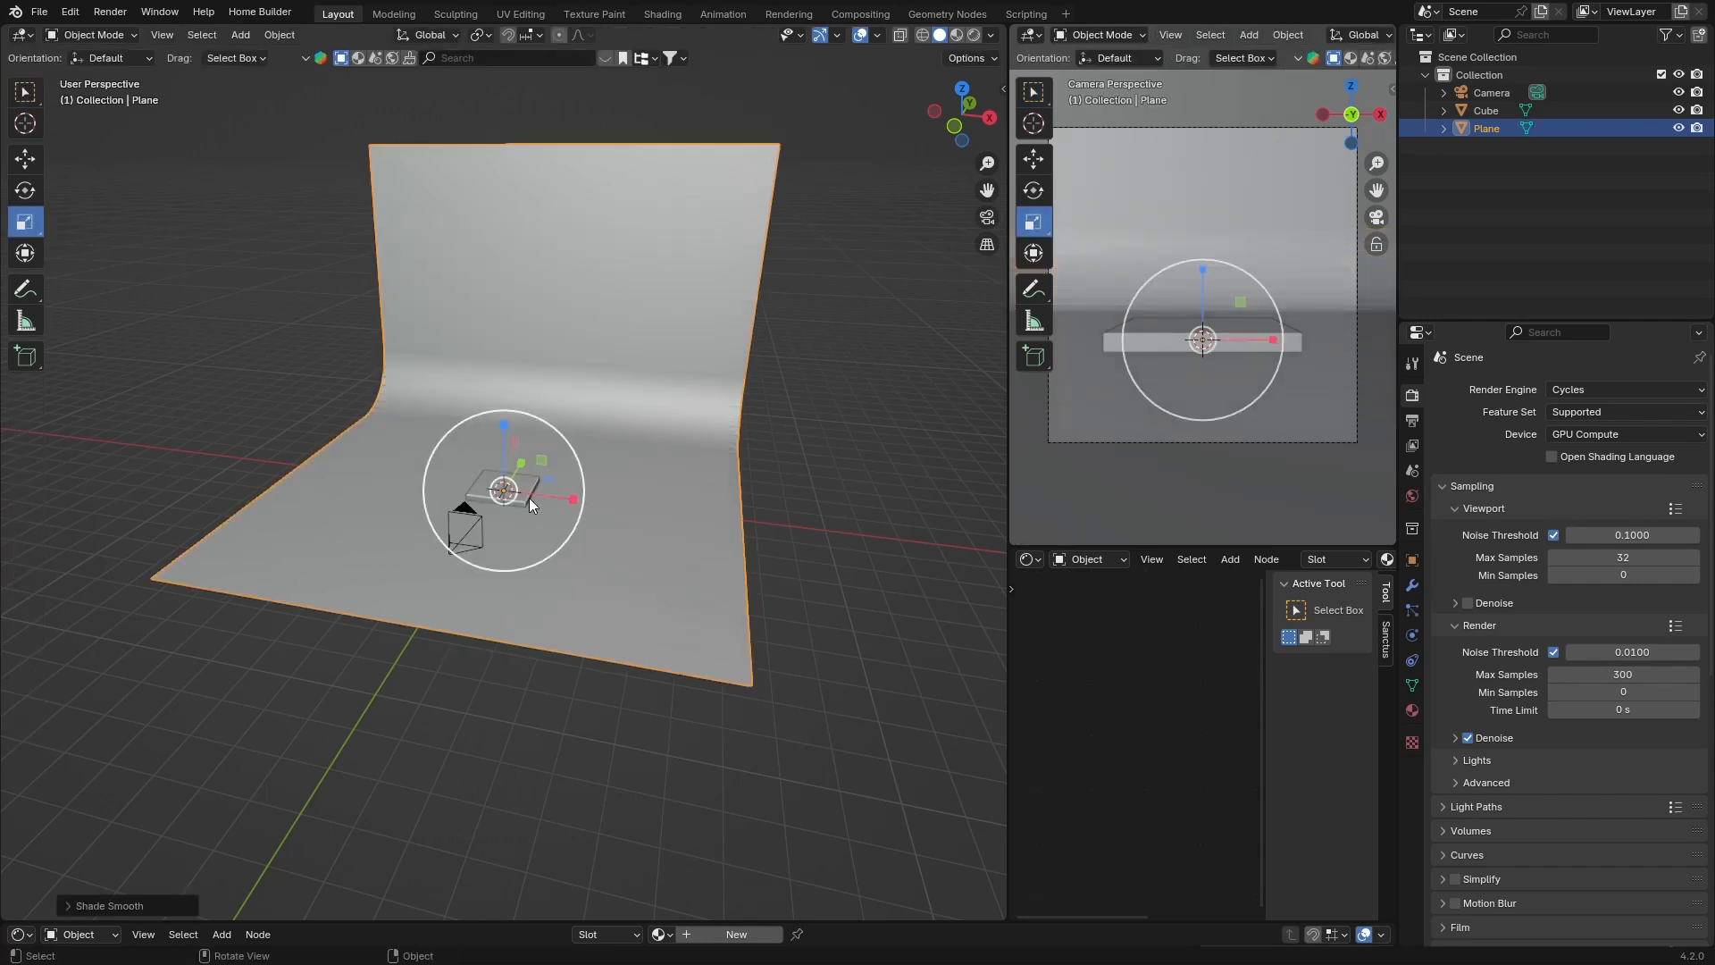
Add an empty object at the world origin beneath the slab.
click(478, 494)
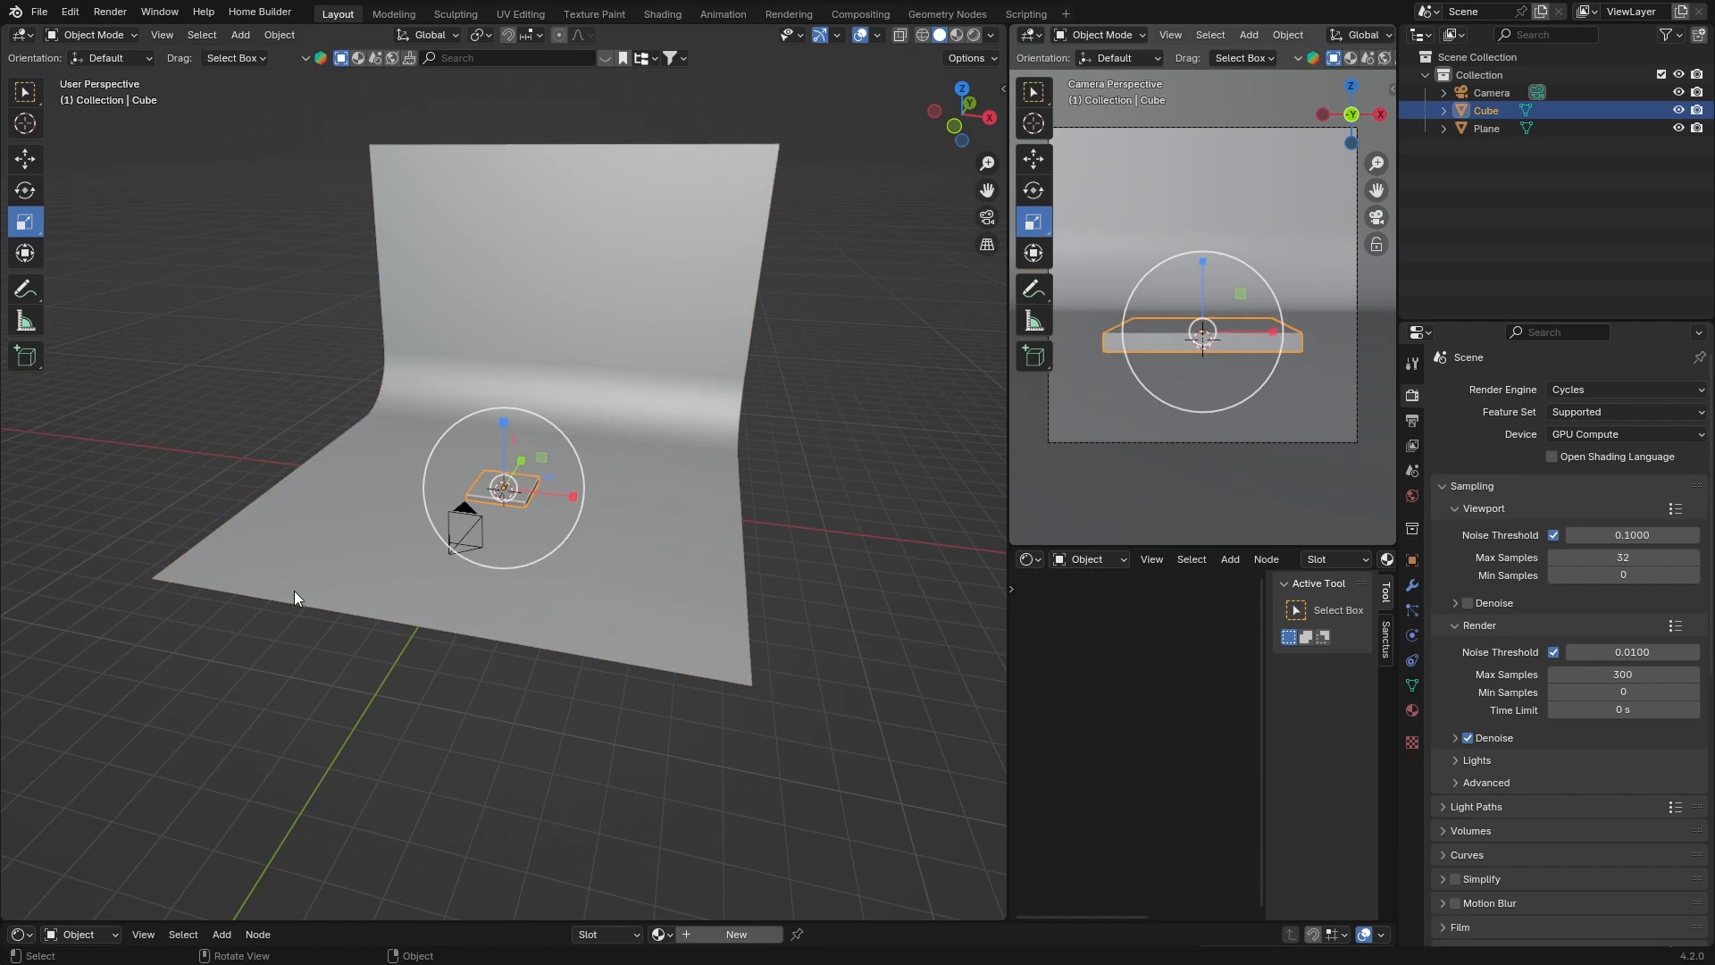
middle_drag(295, 592, 426, 511)
scroll(426, 511, up, 4)
key(shift+a)
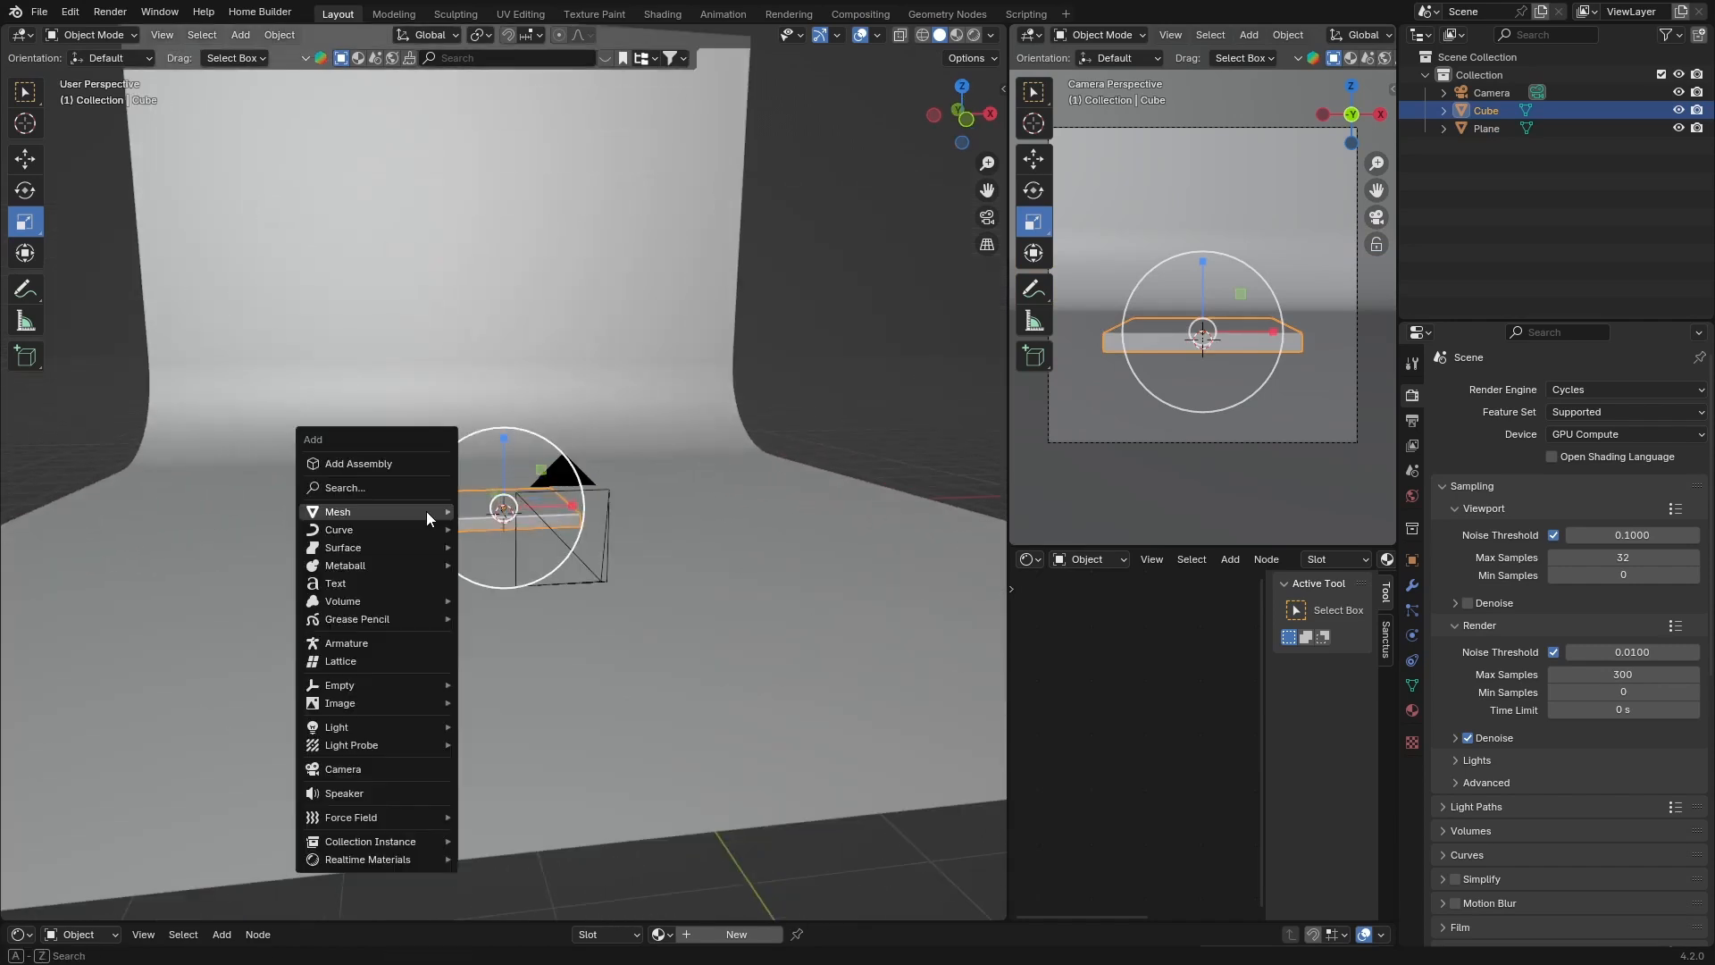
mouse_move(365, 518)
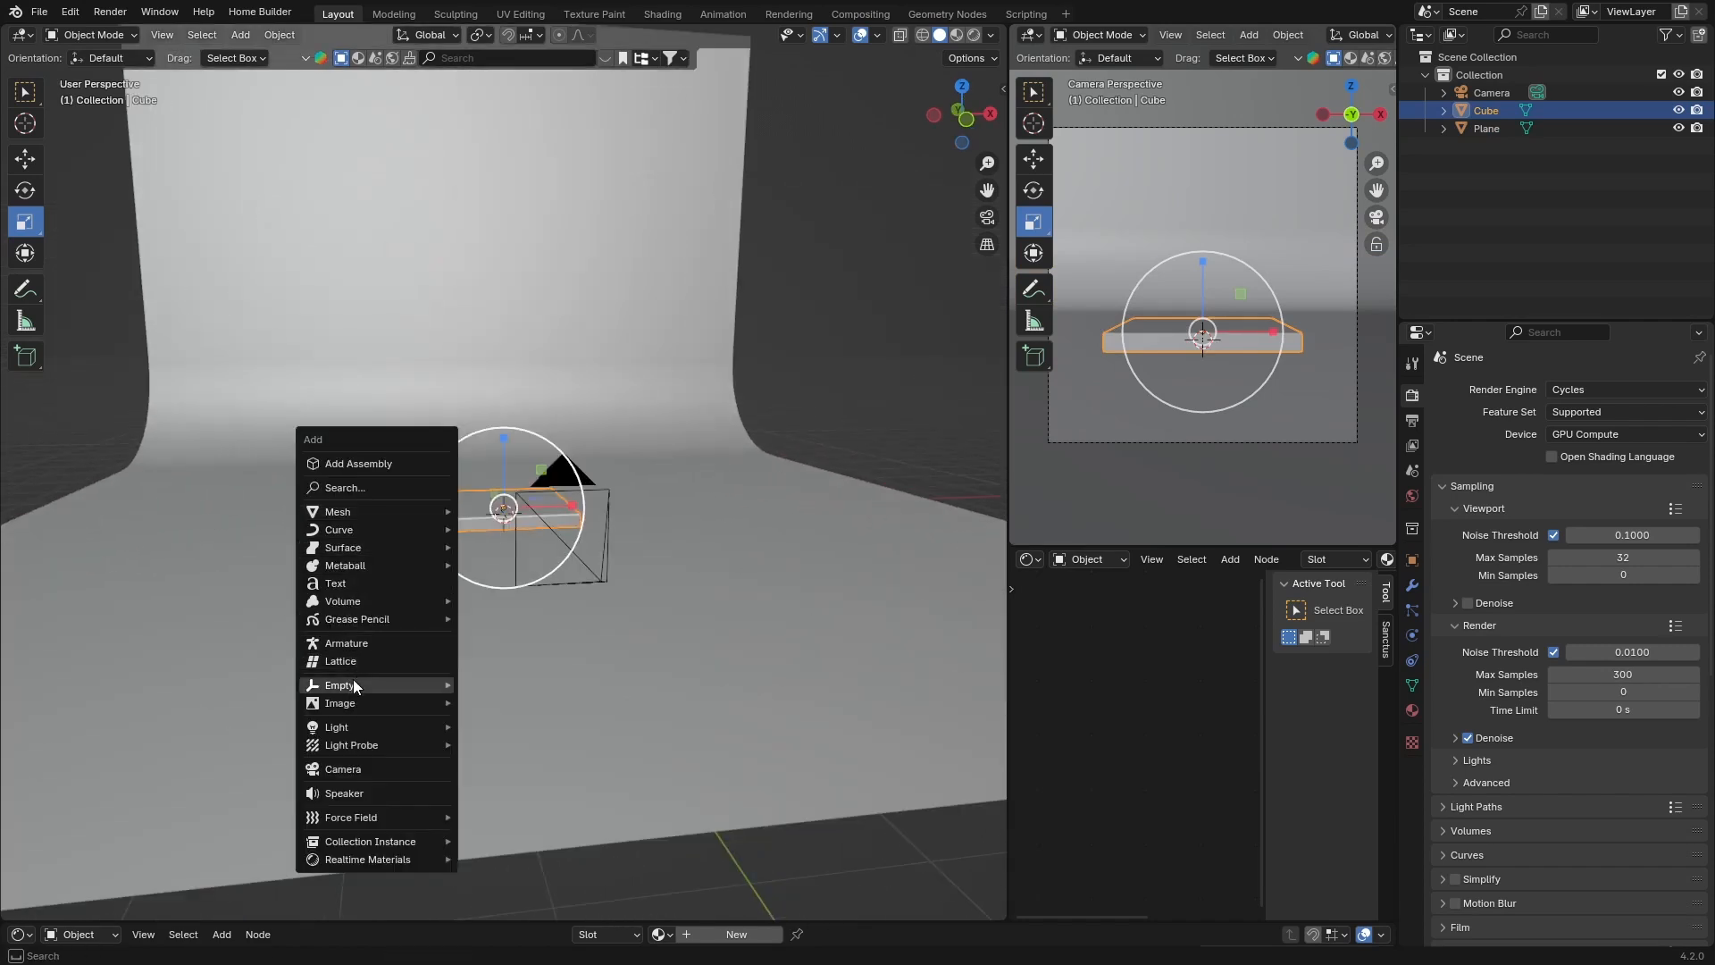
click(490, 683)
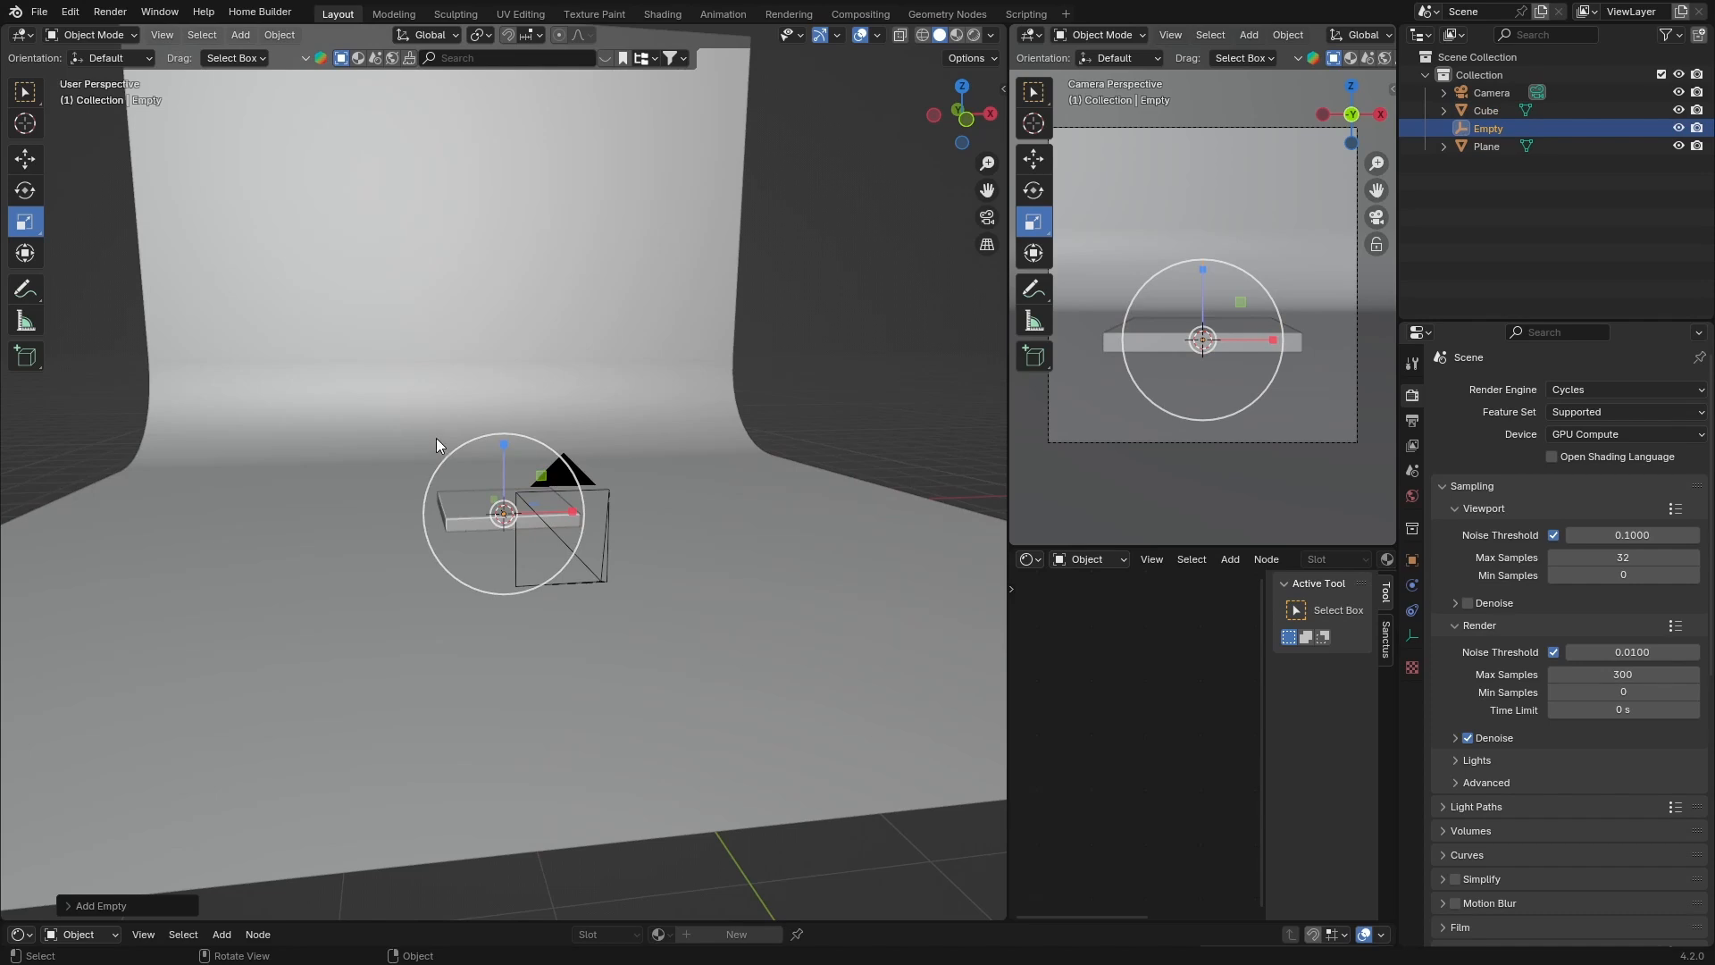
Add an Array modifier to the slab and set its relative offset X factor to 0.
click(448, 511)
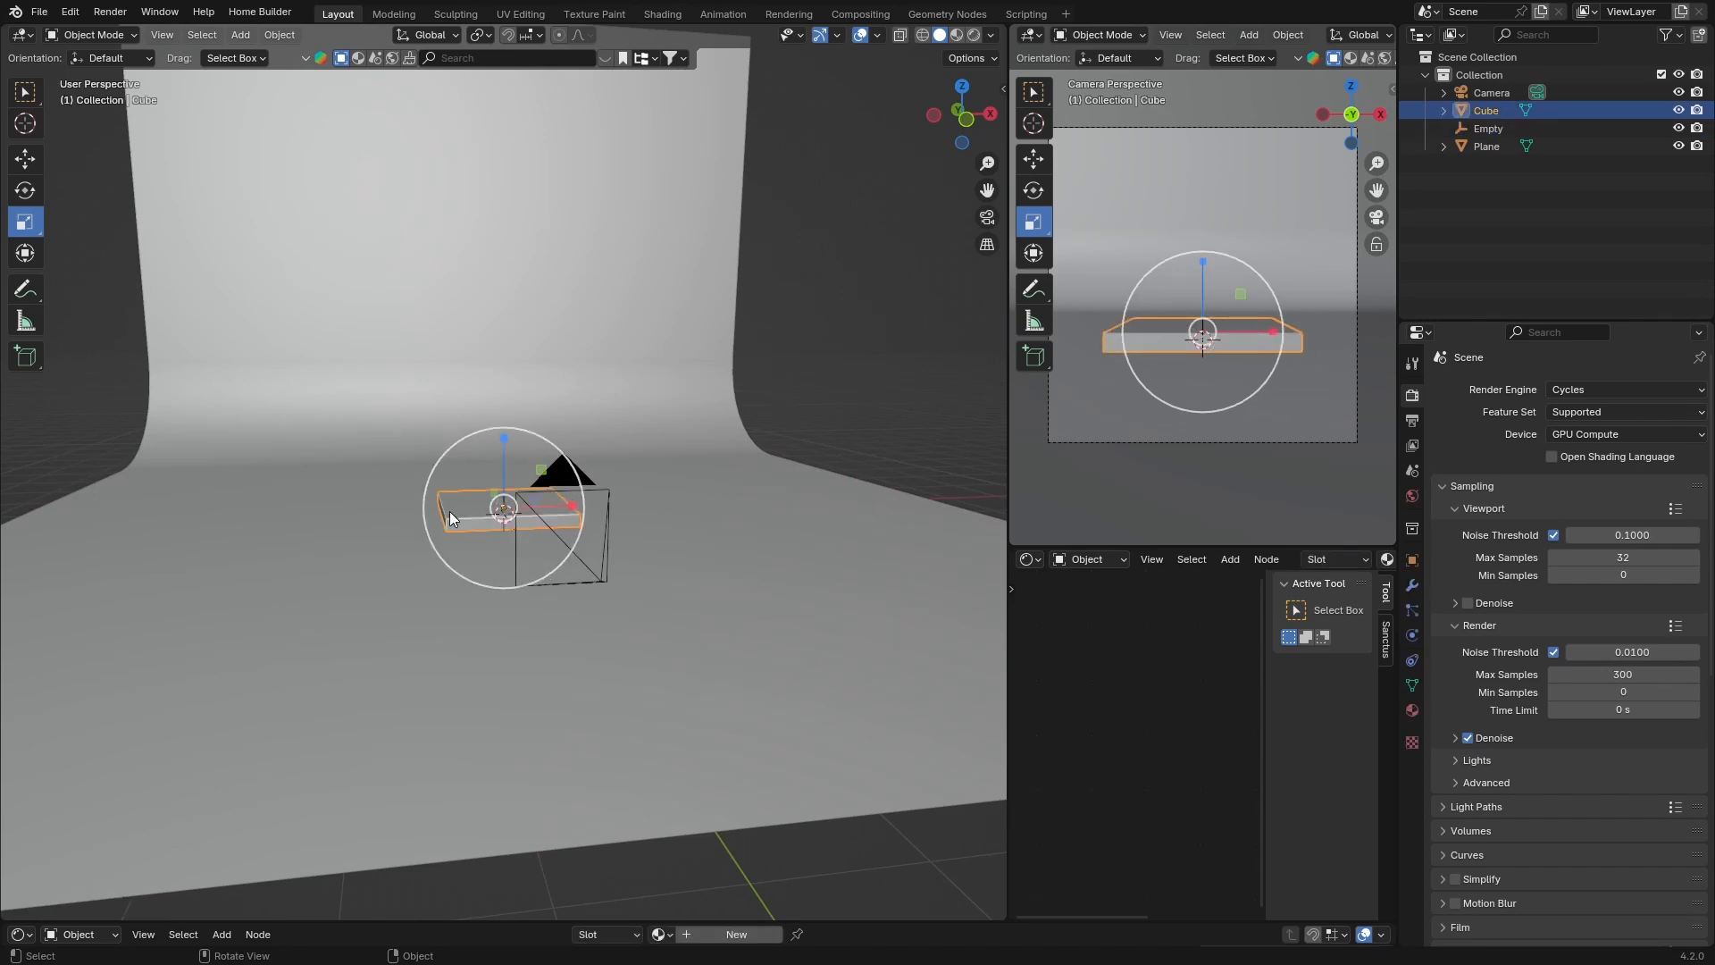
click(1411, 586)
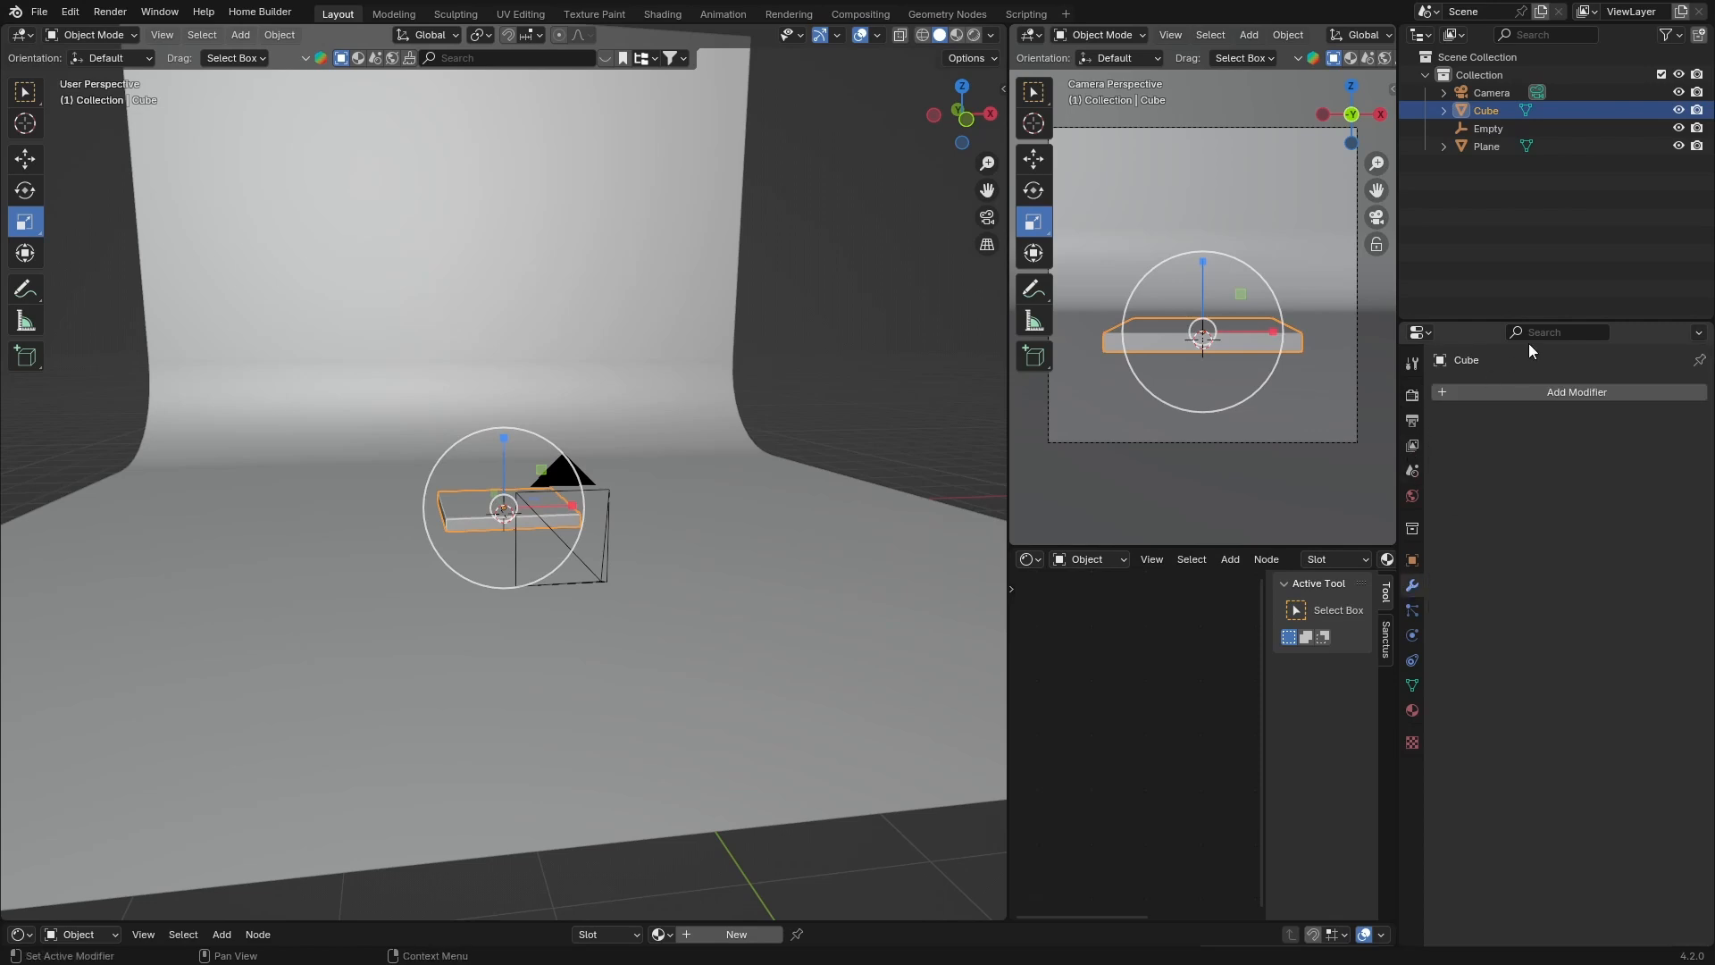
click(1561, 391)
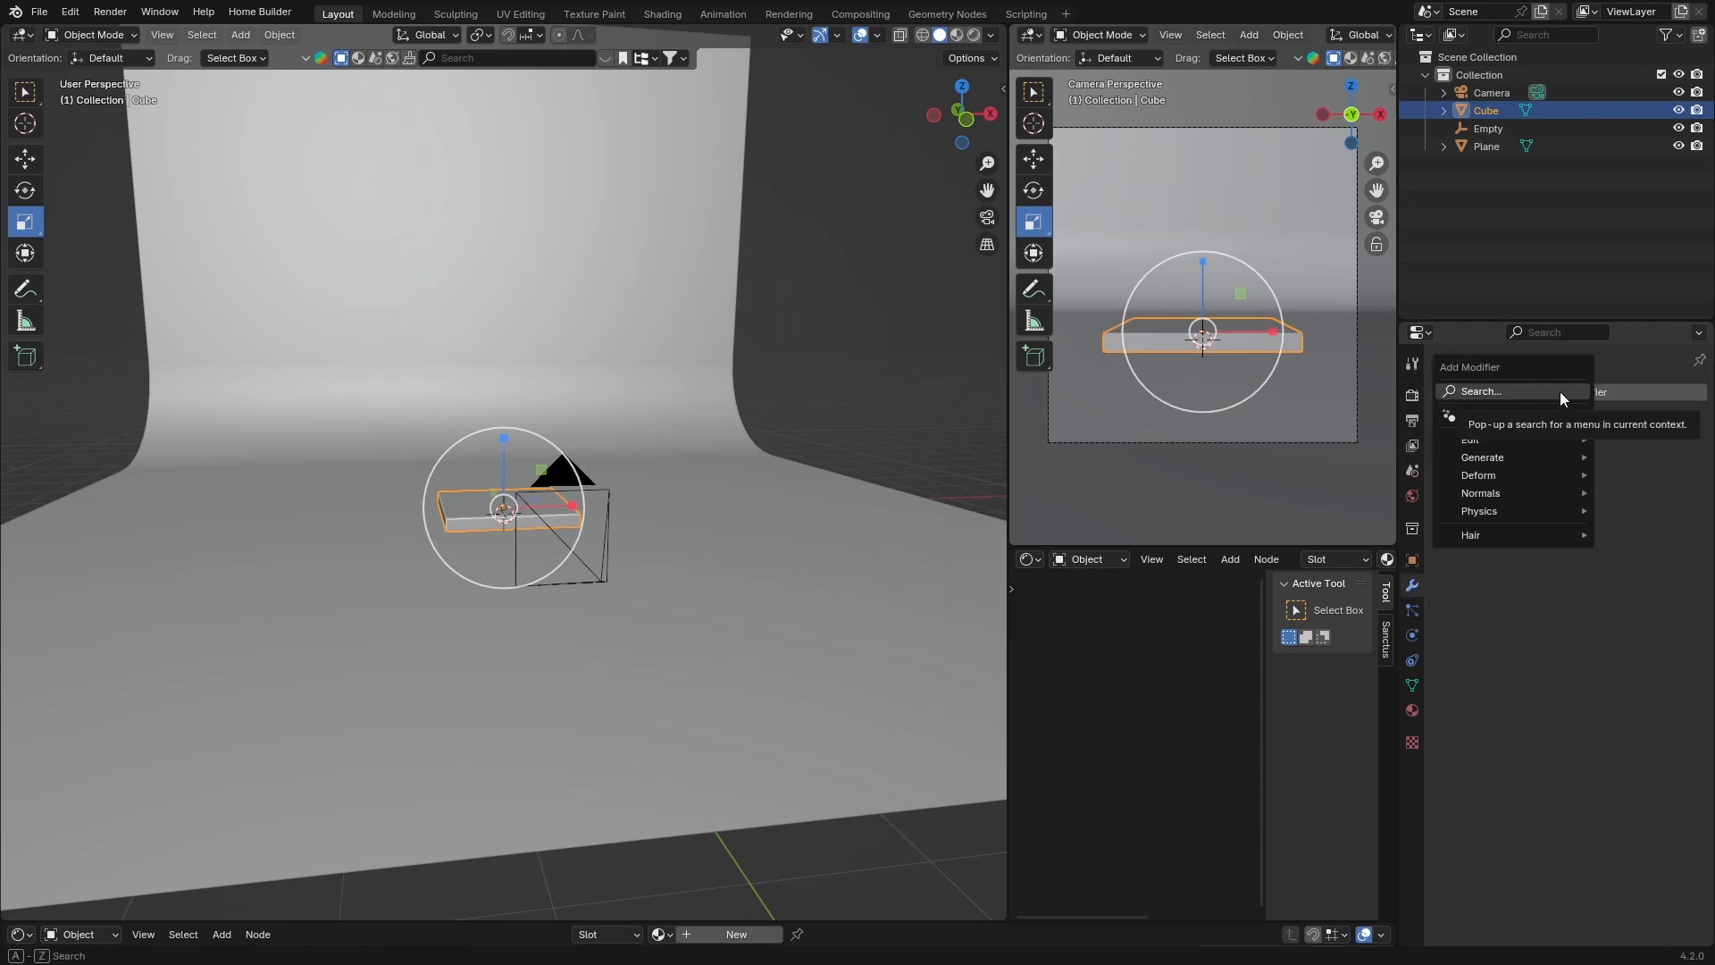
click(1493, 397)
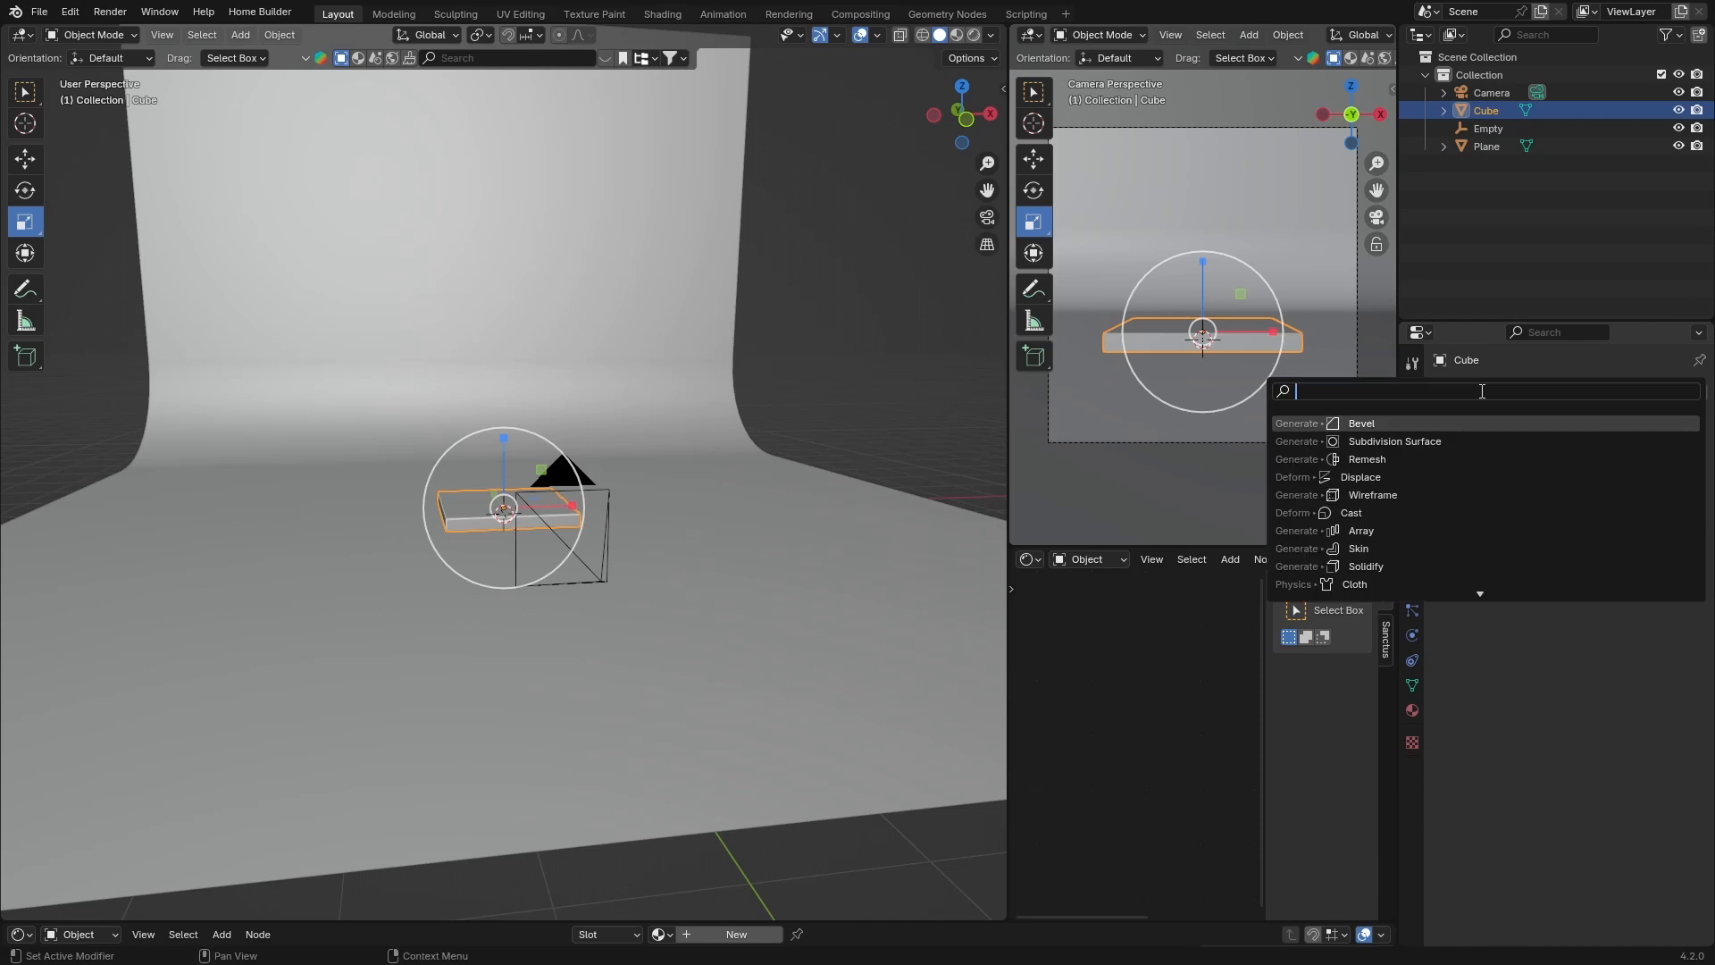
text(arr)
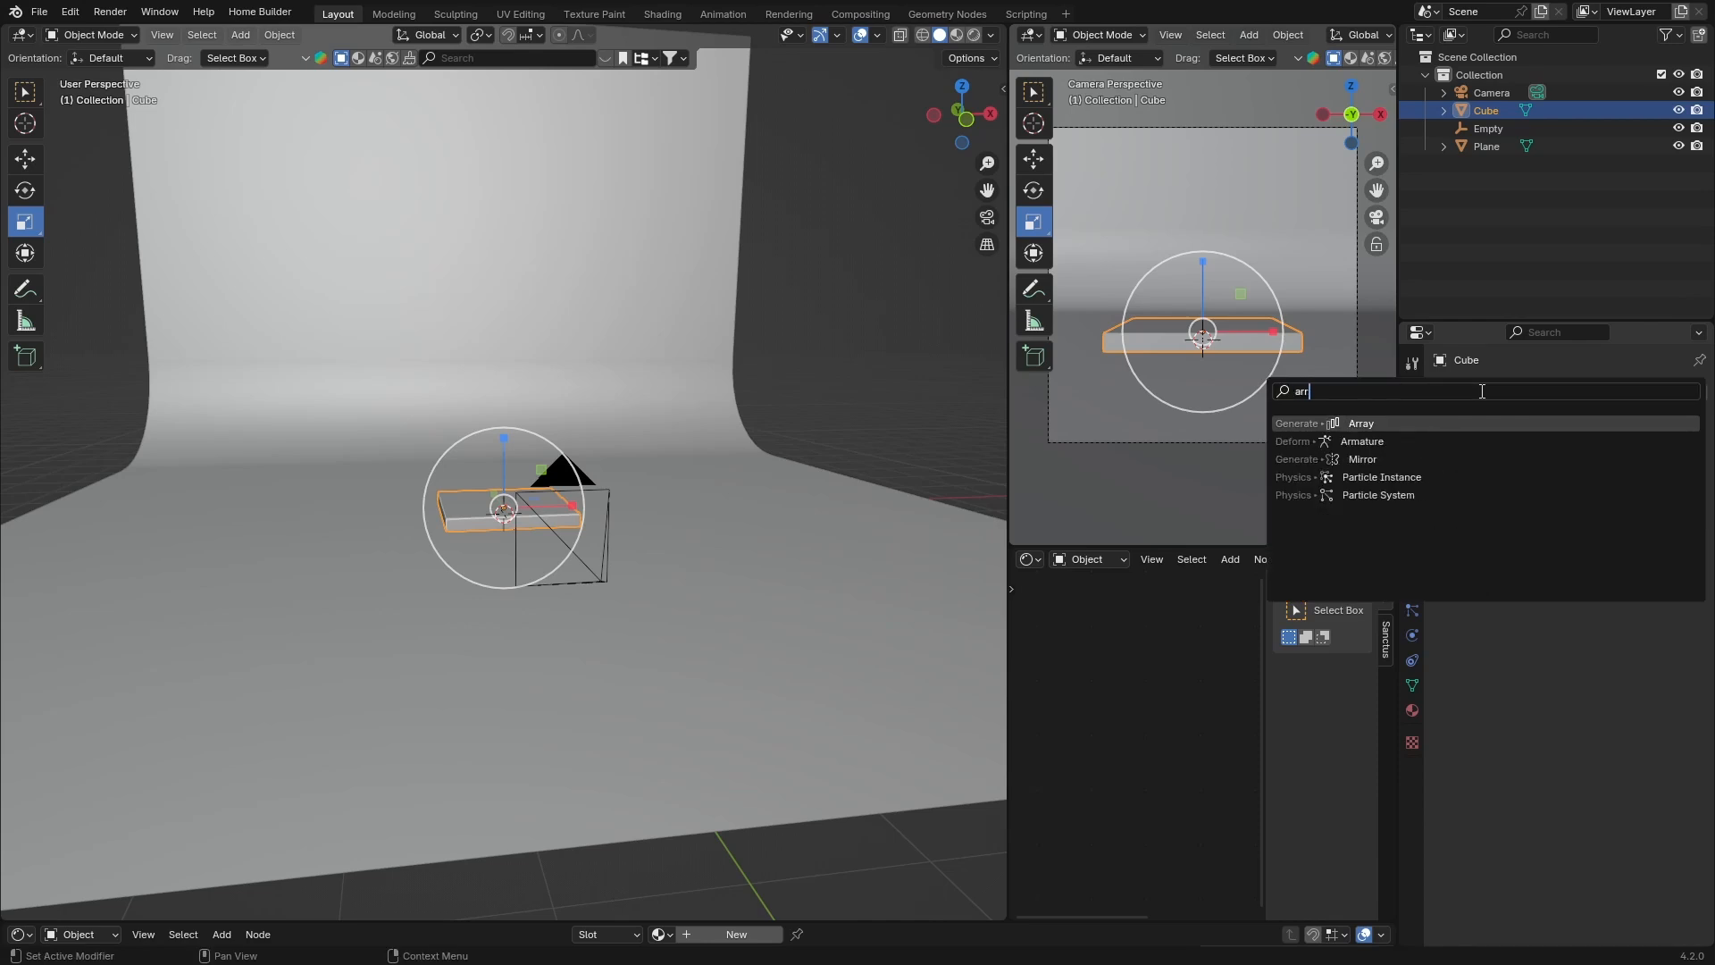
key(Return)
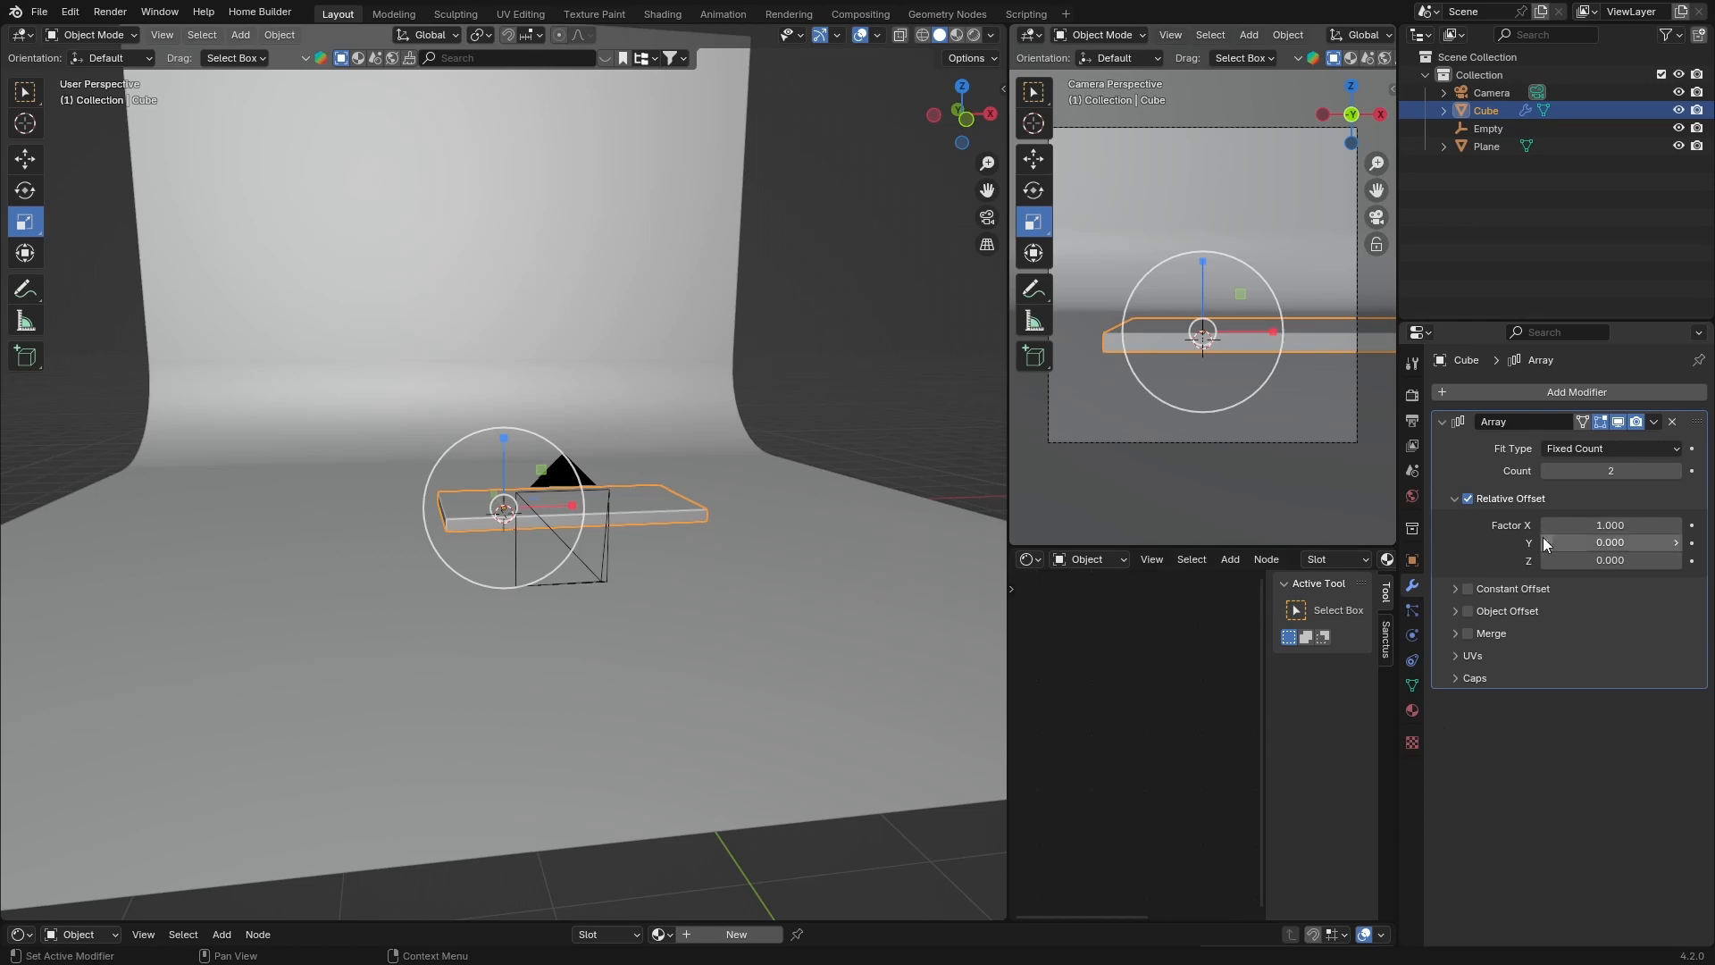
click(1574, 524)
text(0)
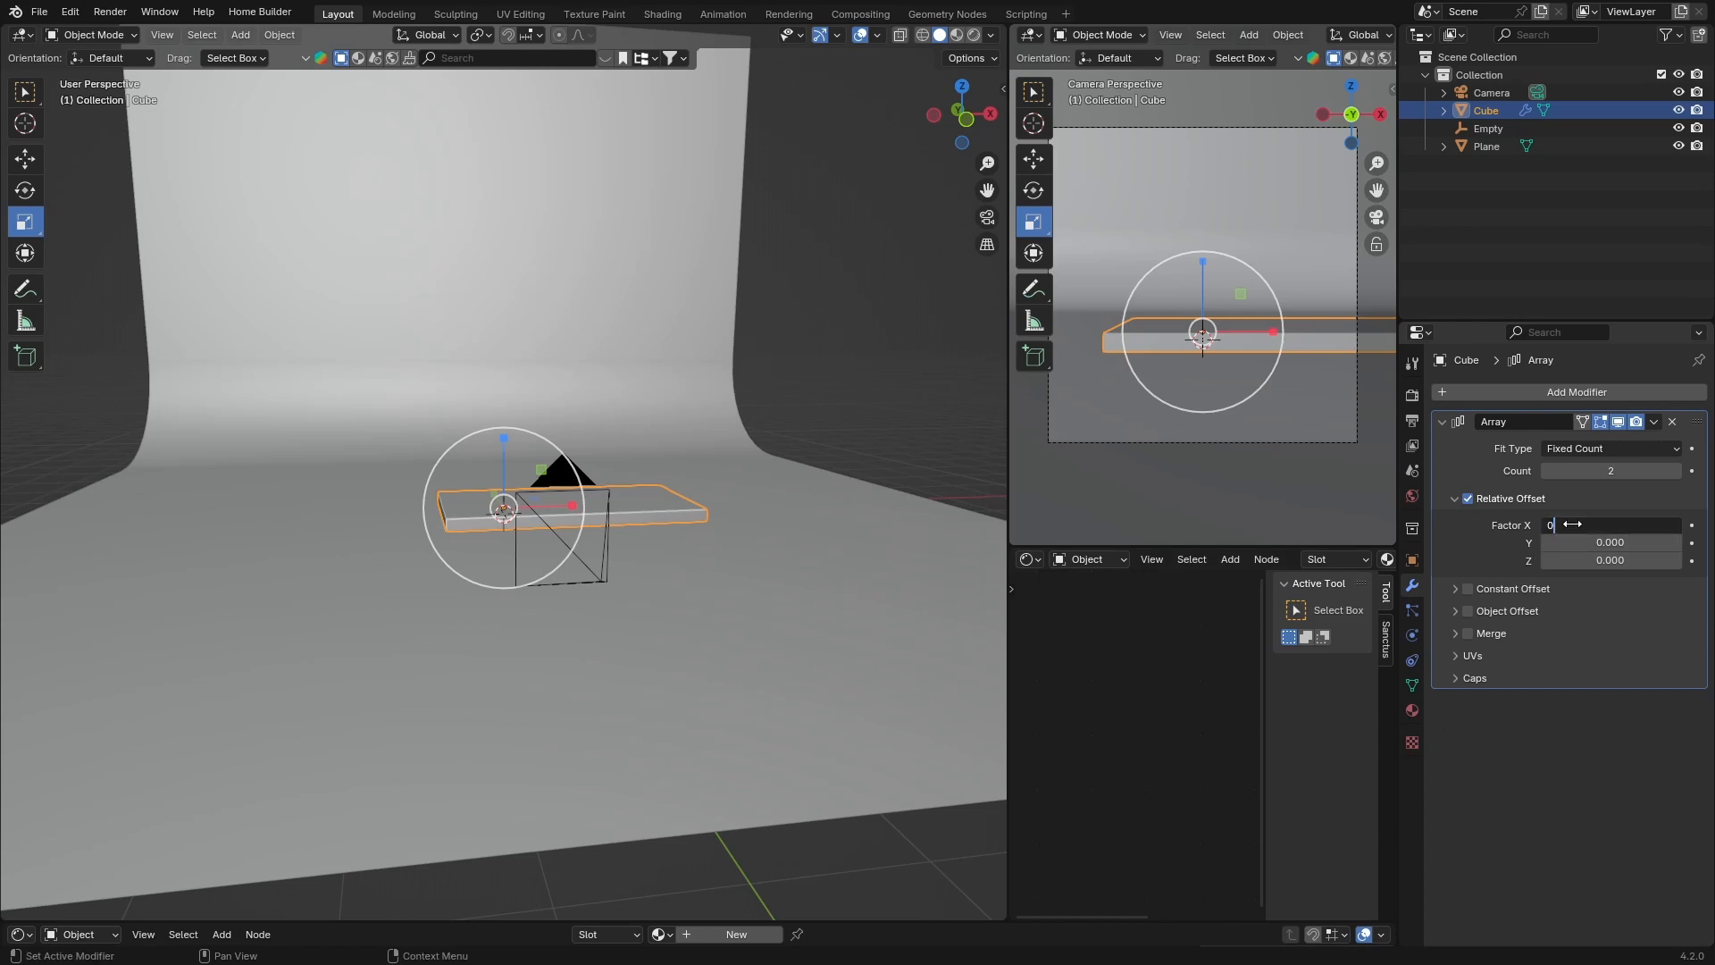
key(Return)
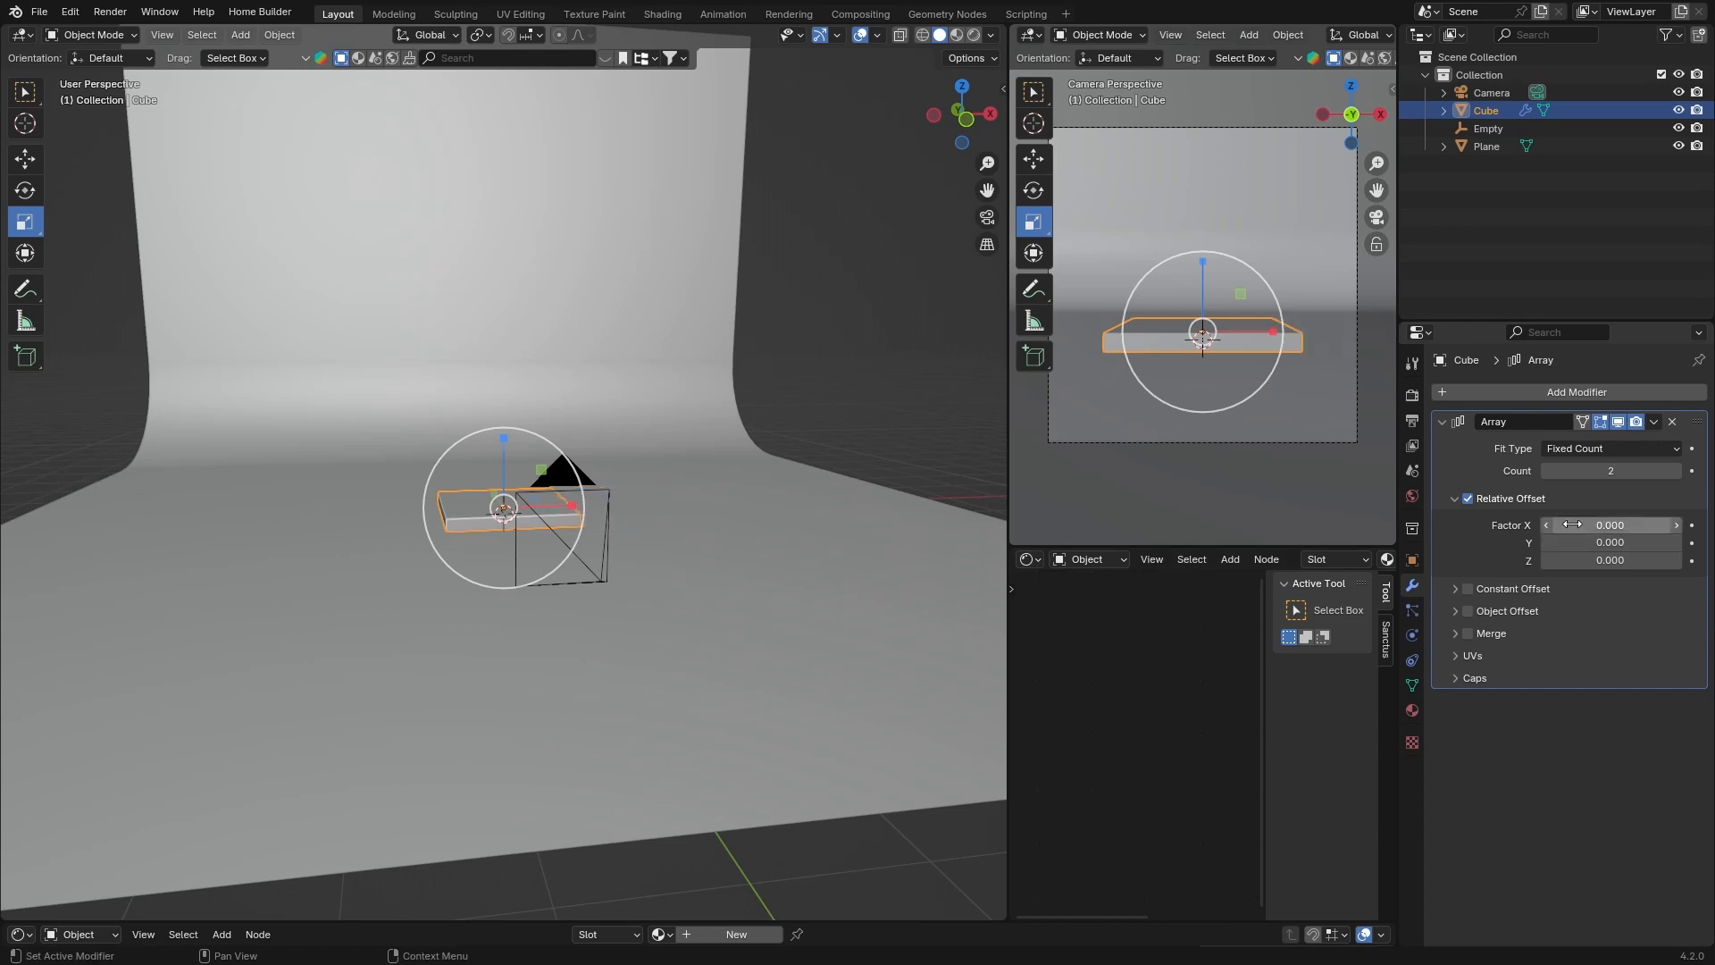
Enable Object Offset in the slab's Array modifier and choose the Empty as the offset object.
click(1467, 611)
click(1455, 615)
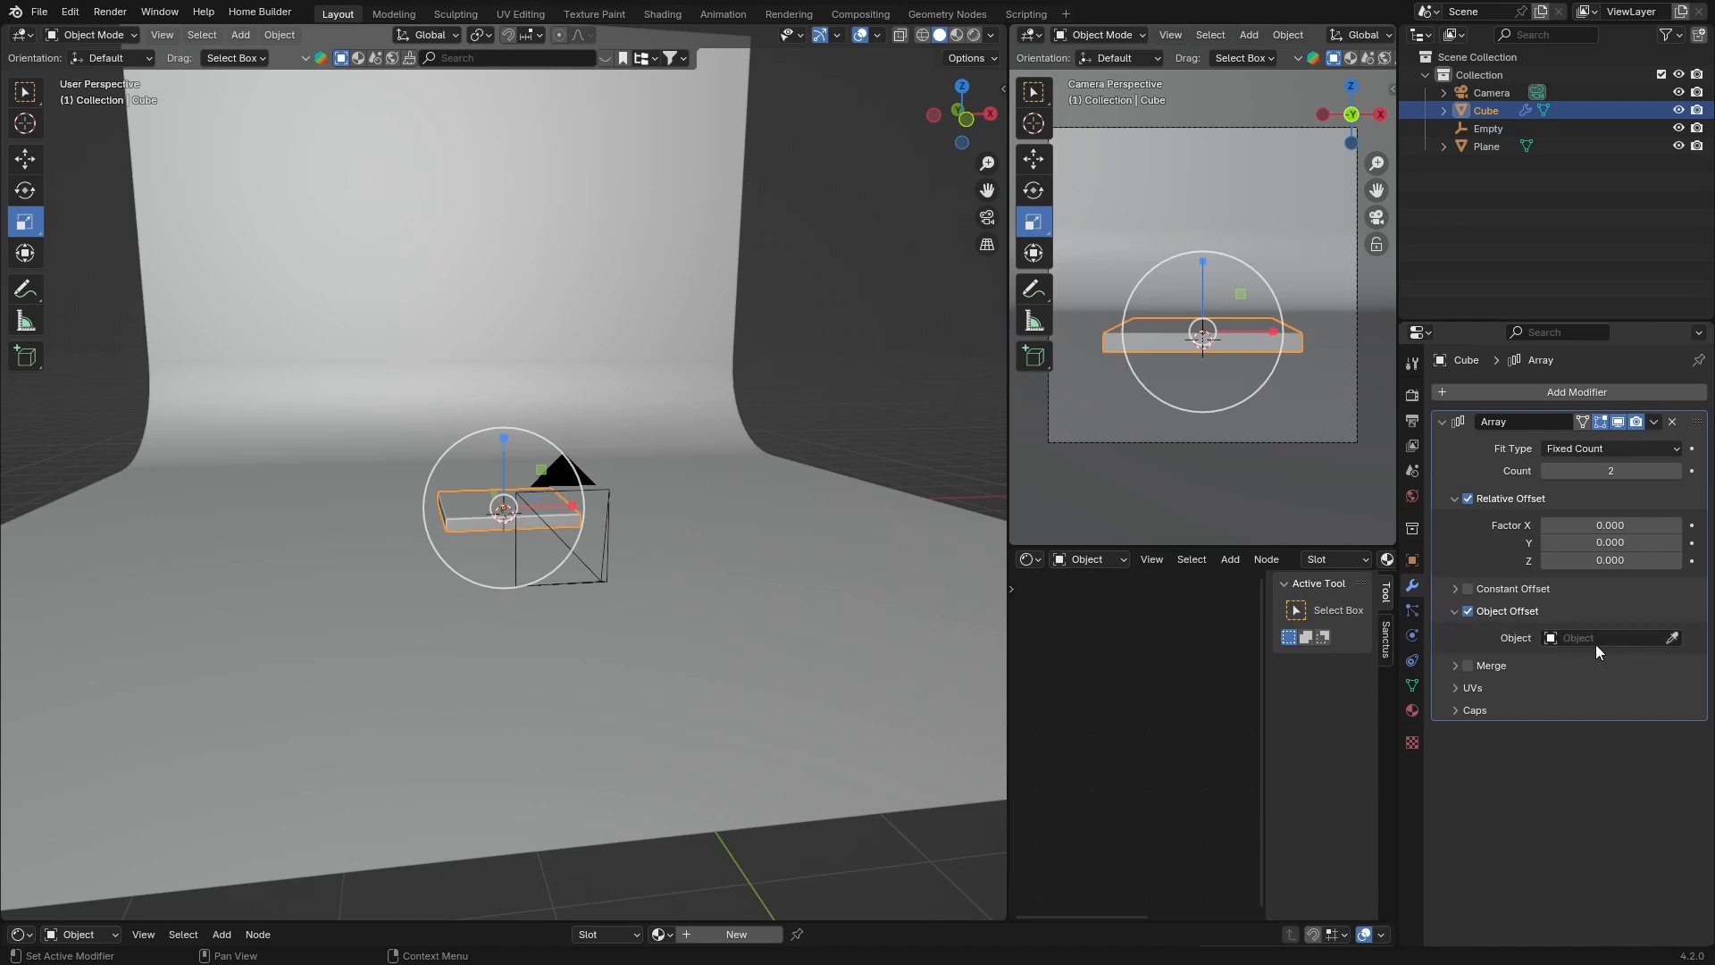
click(1558, 638)
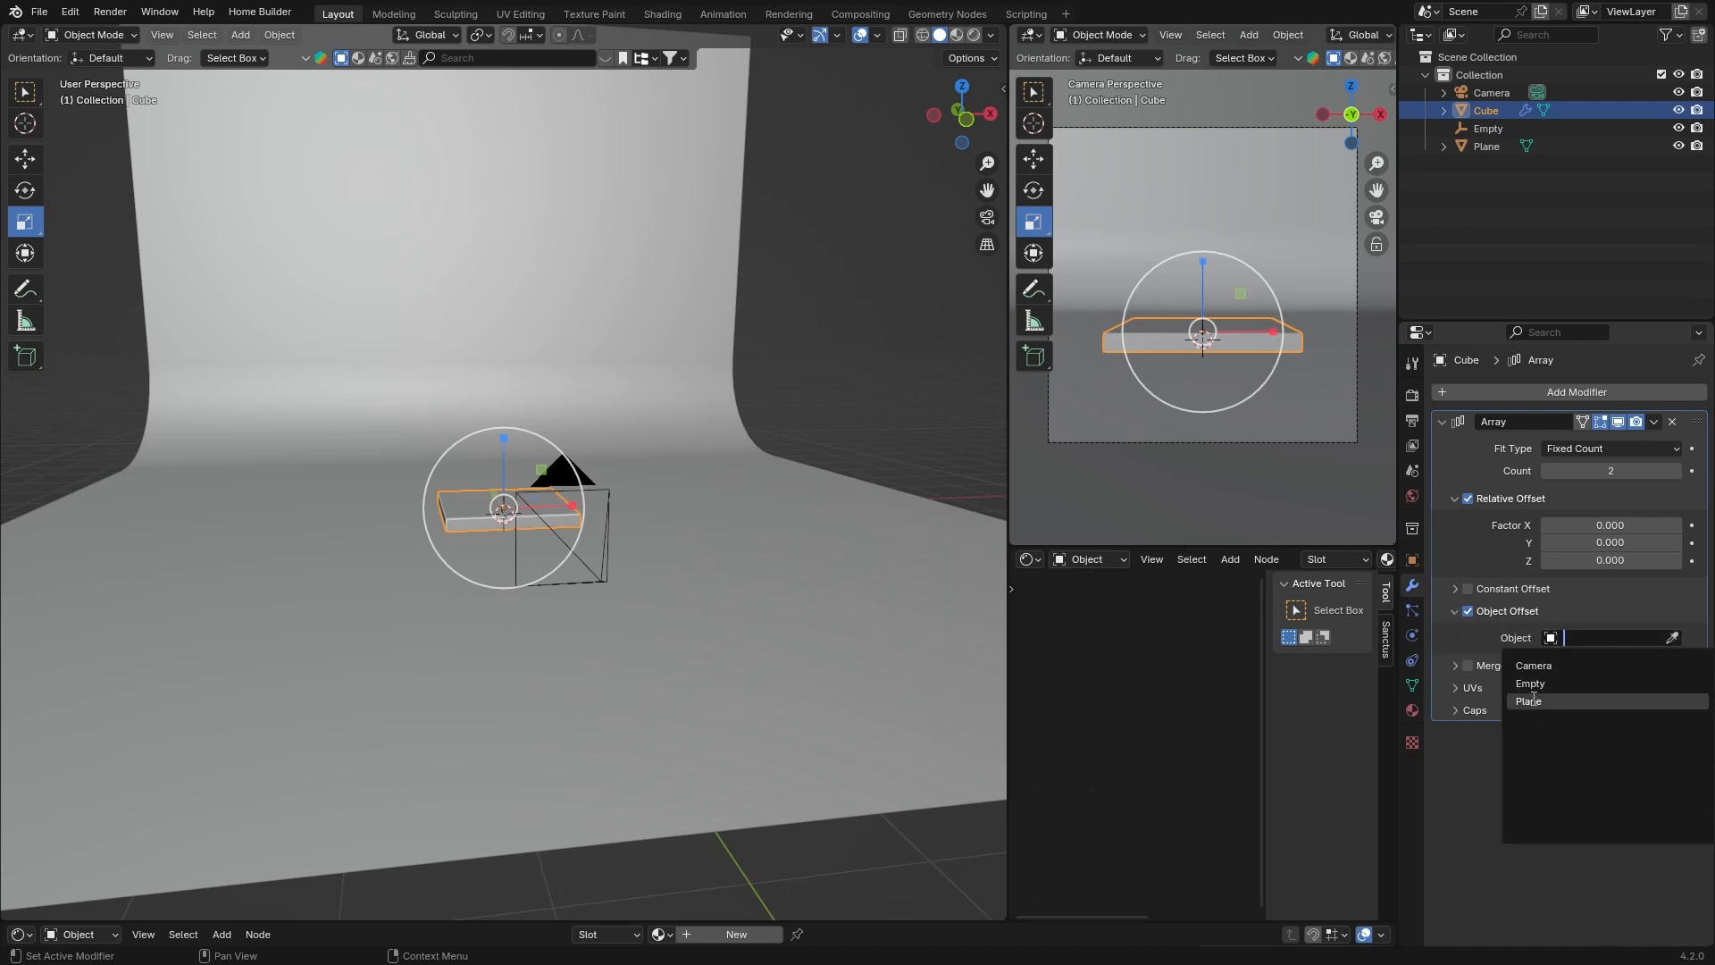
click(1531, 683)
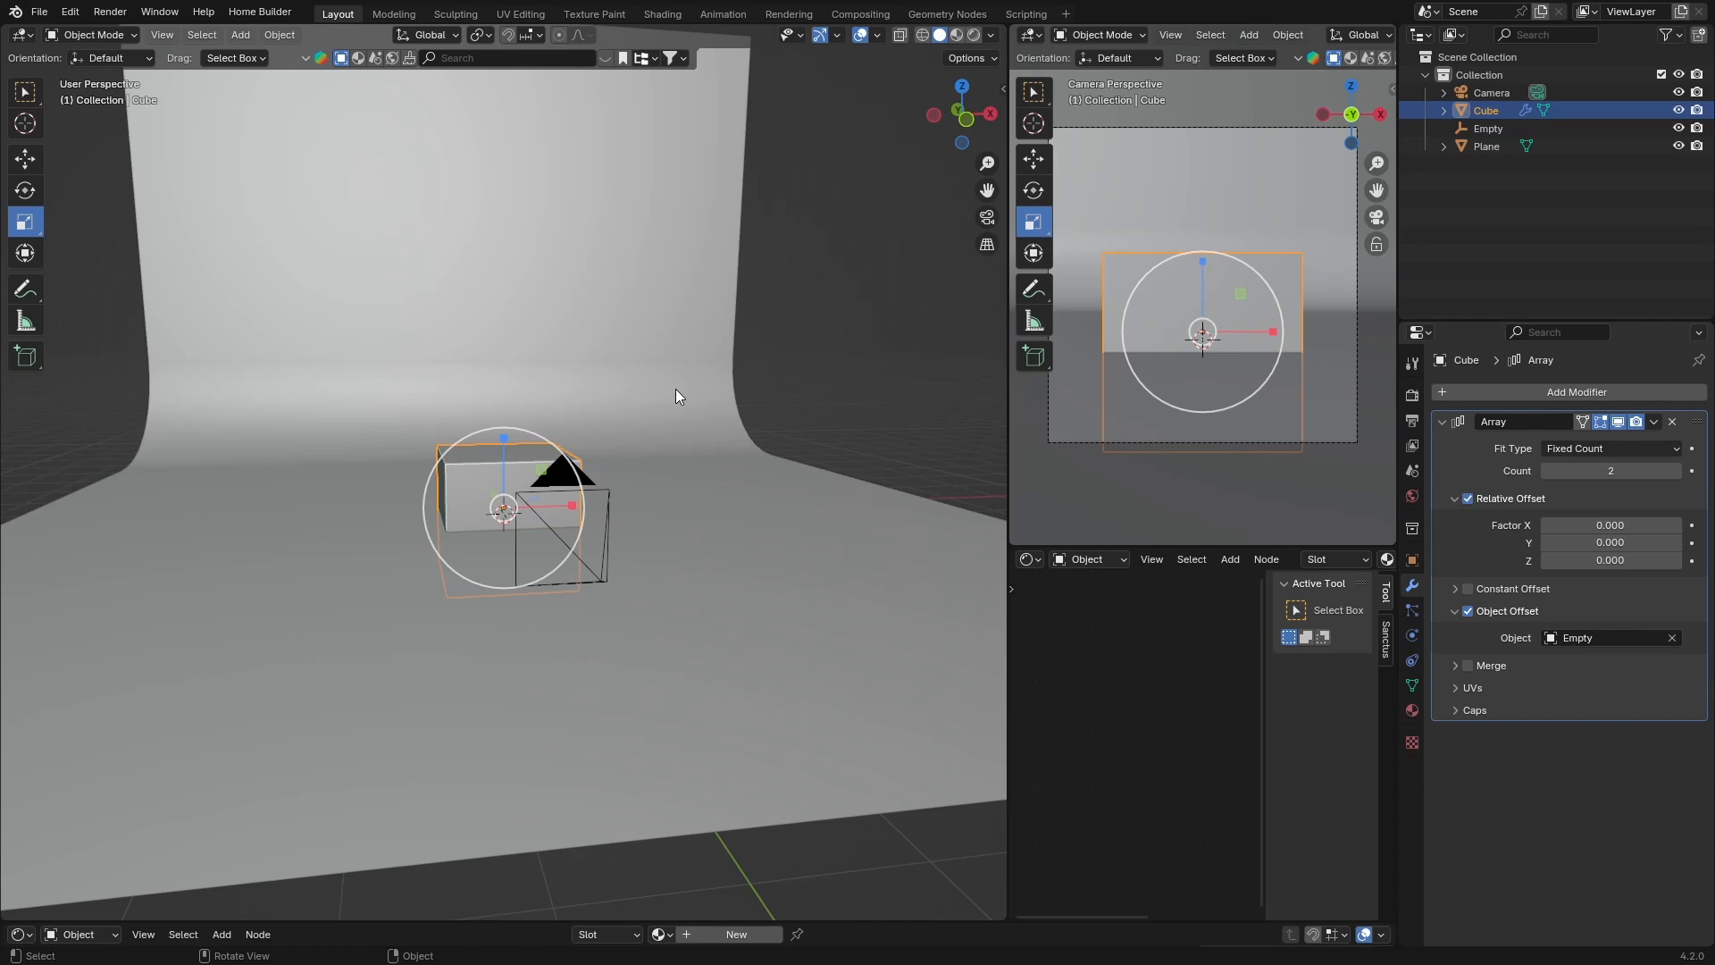
Set the slab's Z scale to 0.1 in its object transform.
click(1412, 561)
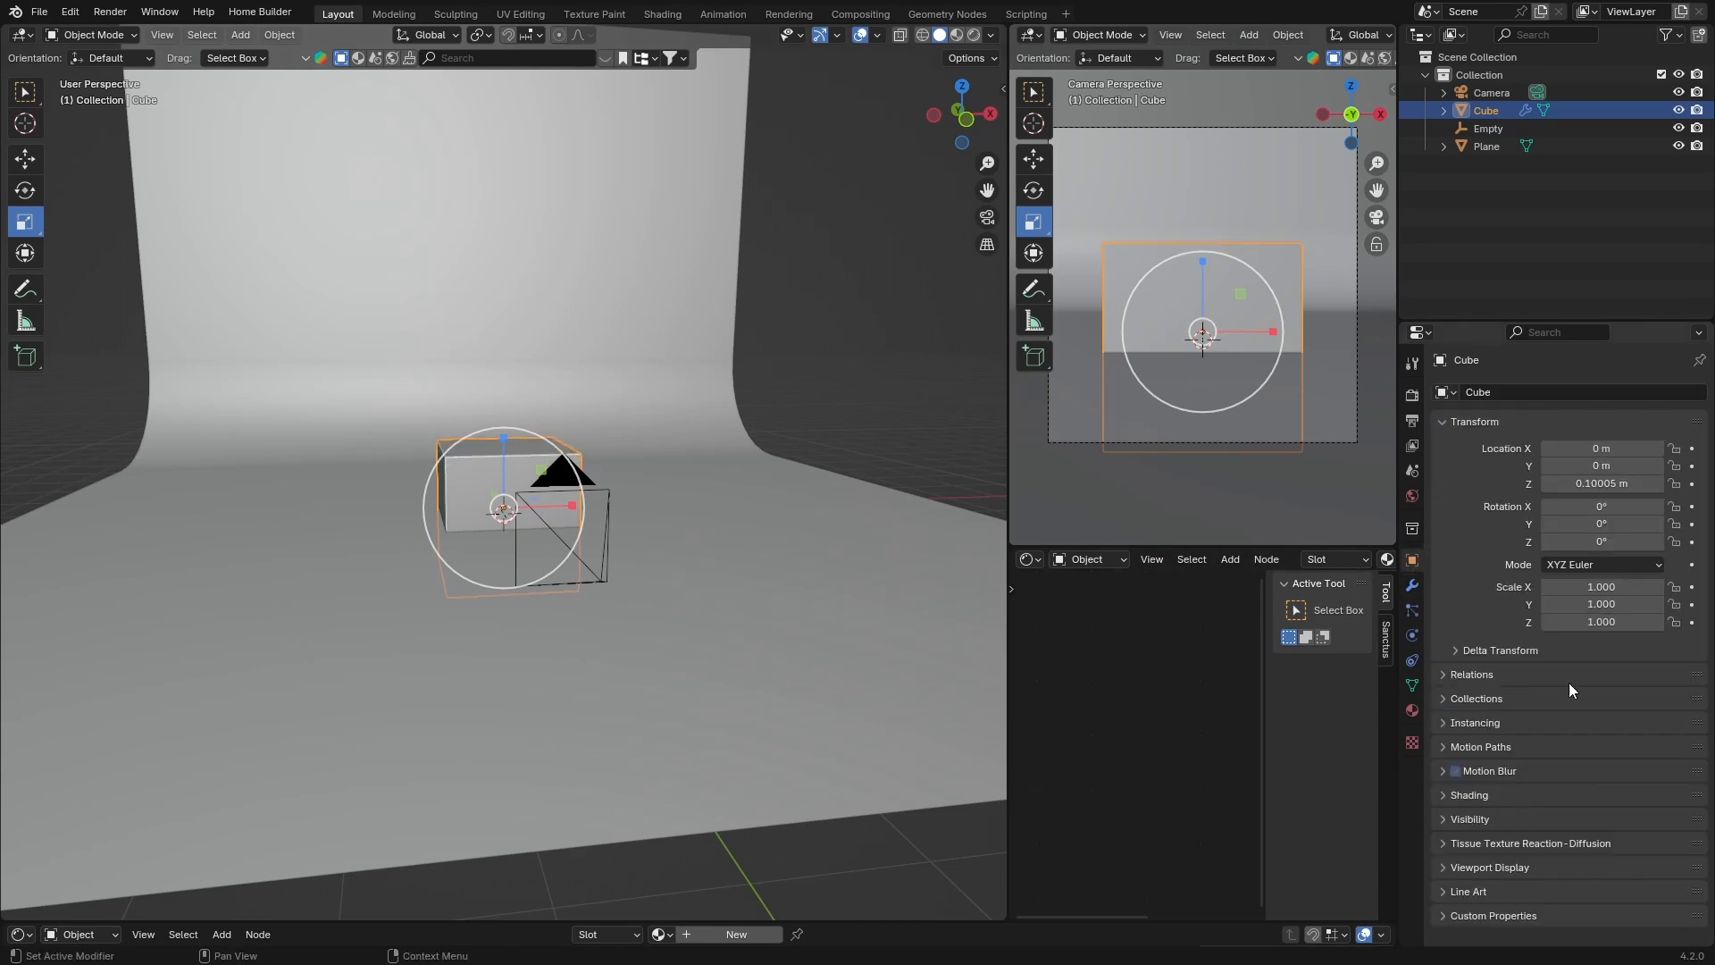
click(1594, 623)
text(0.)
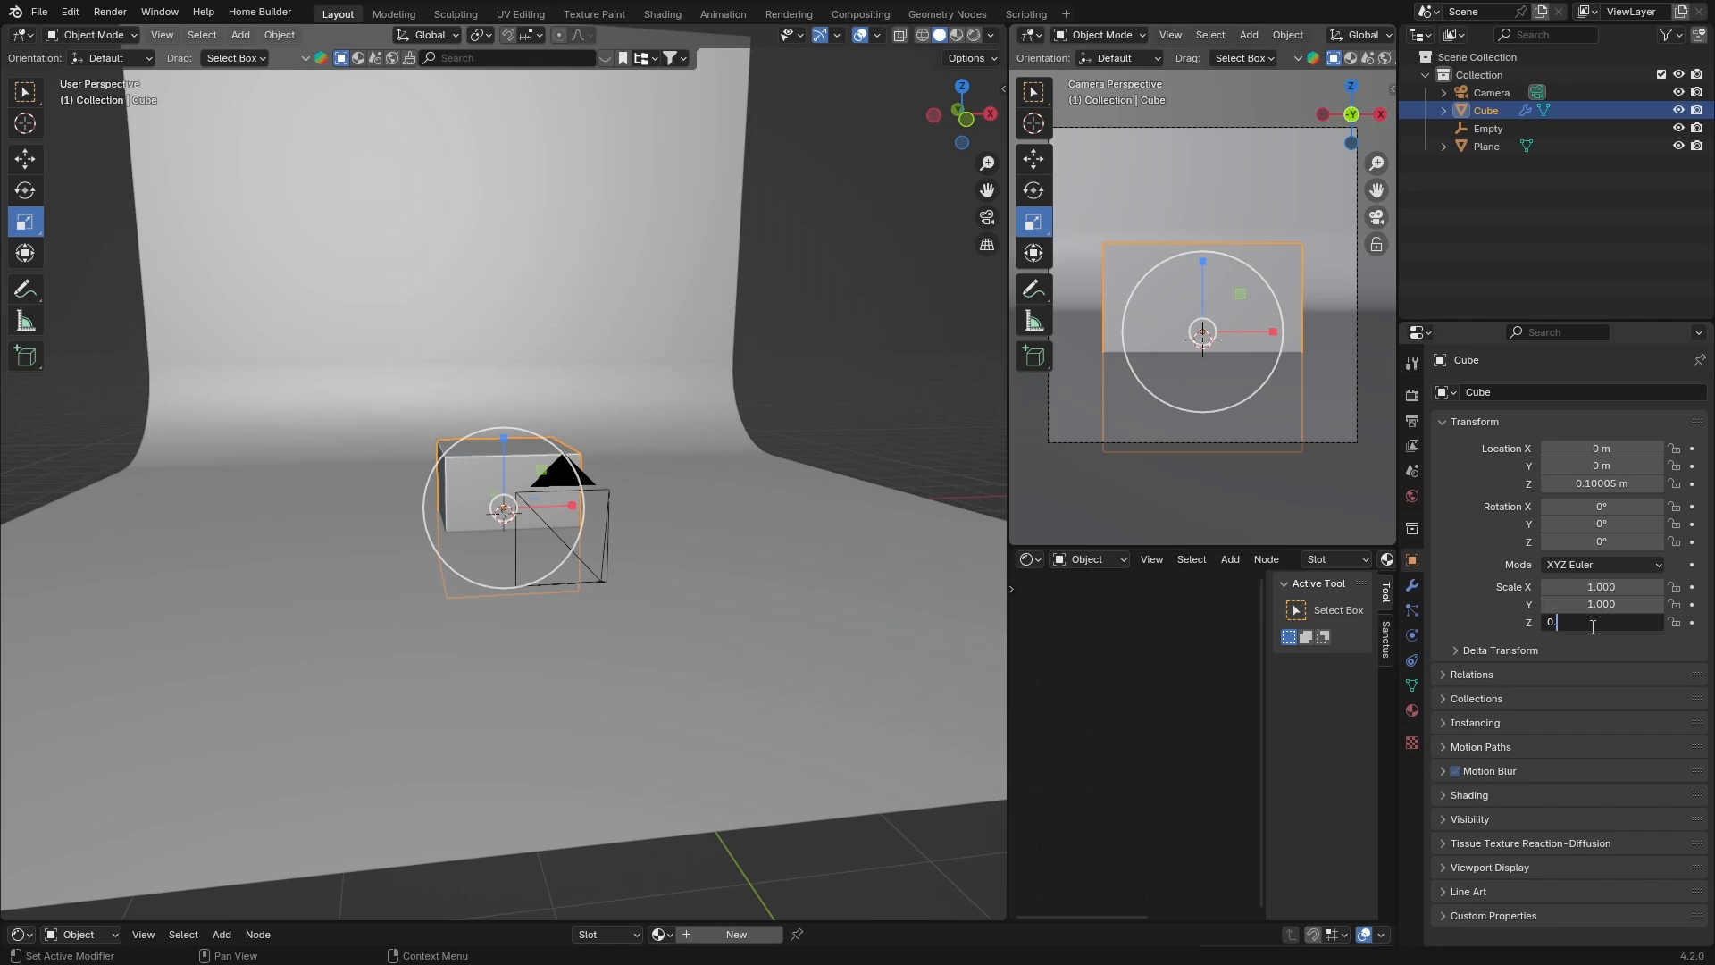
text(1)
key(Return)
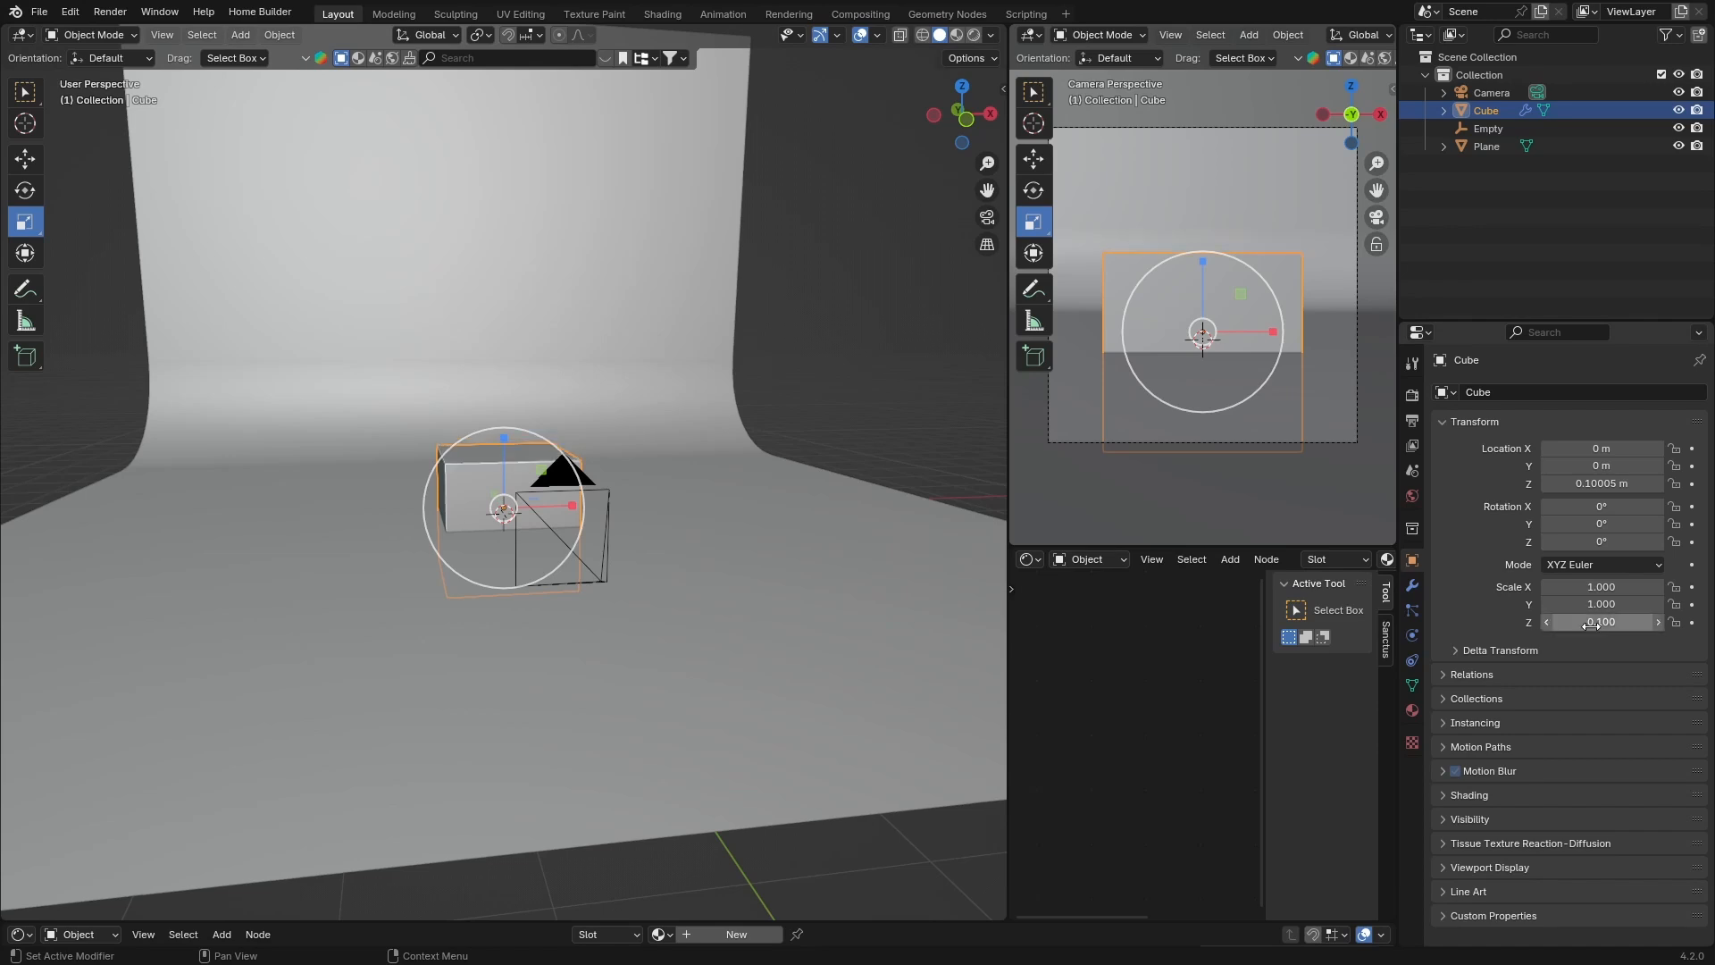
Set the Empty's Z scale to 0.1 so it matches the slab's scale.
click(1485, 128)
click(1590, 622)
key(BackSpace)
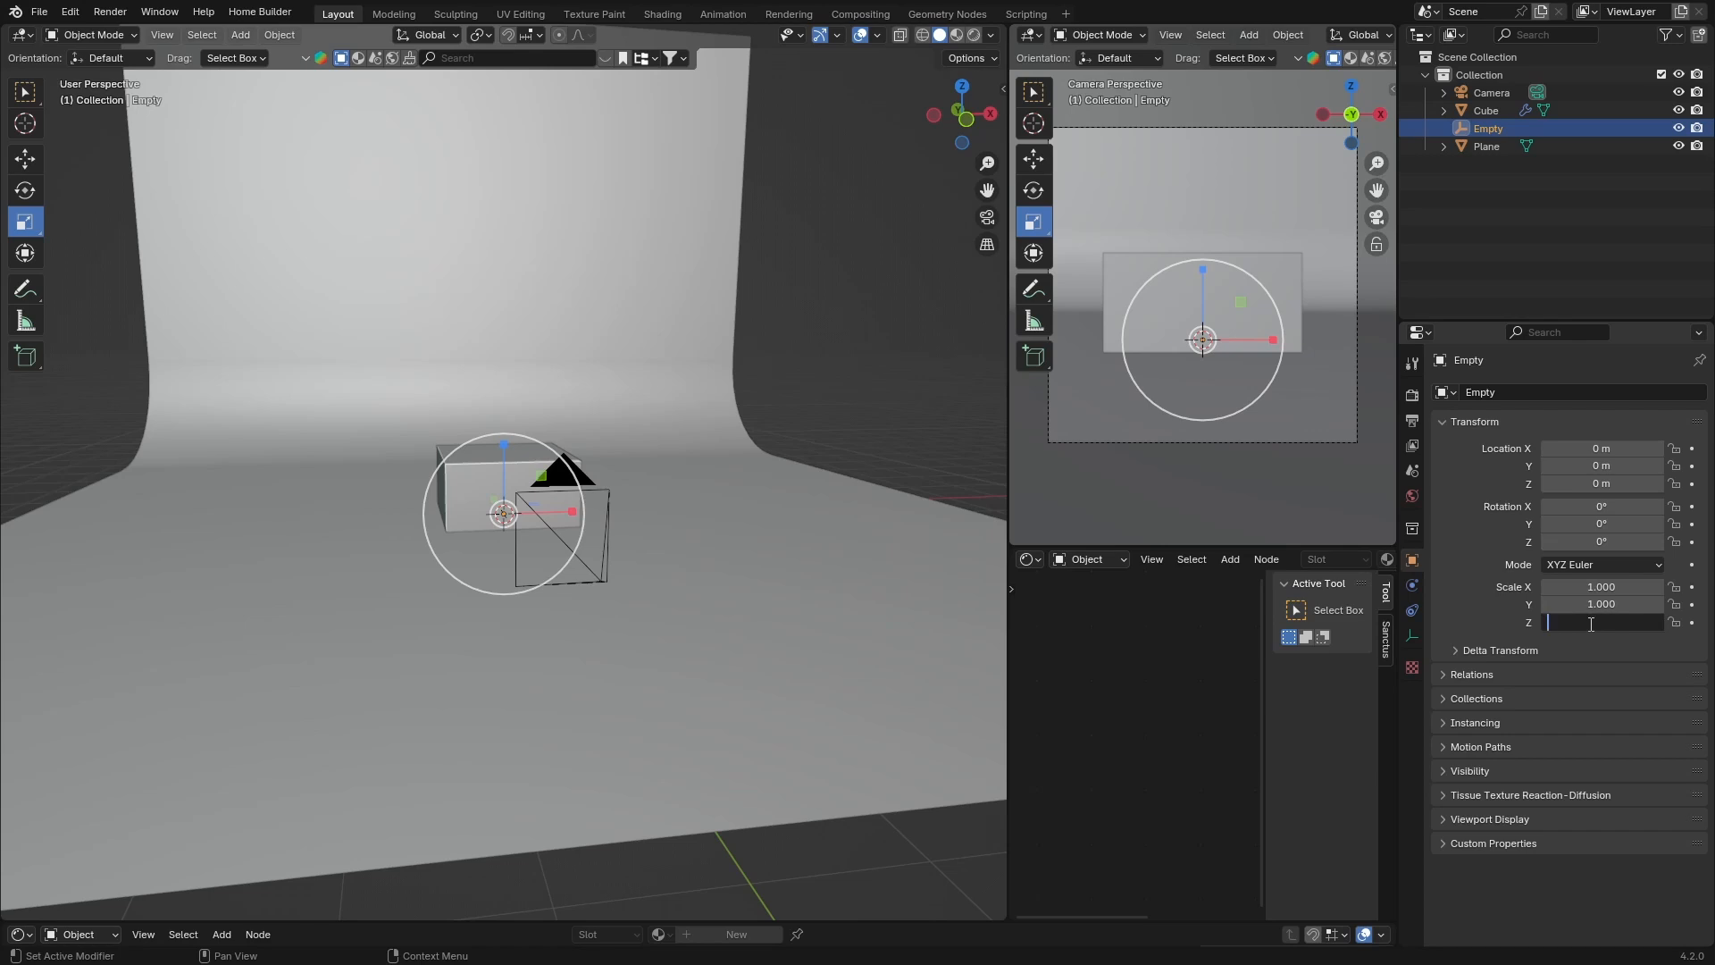
text(0.1)
key(Return)
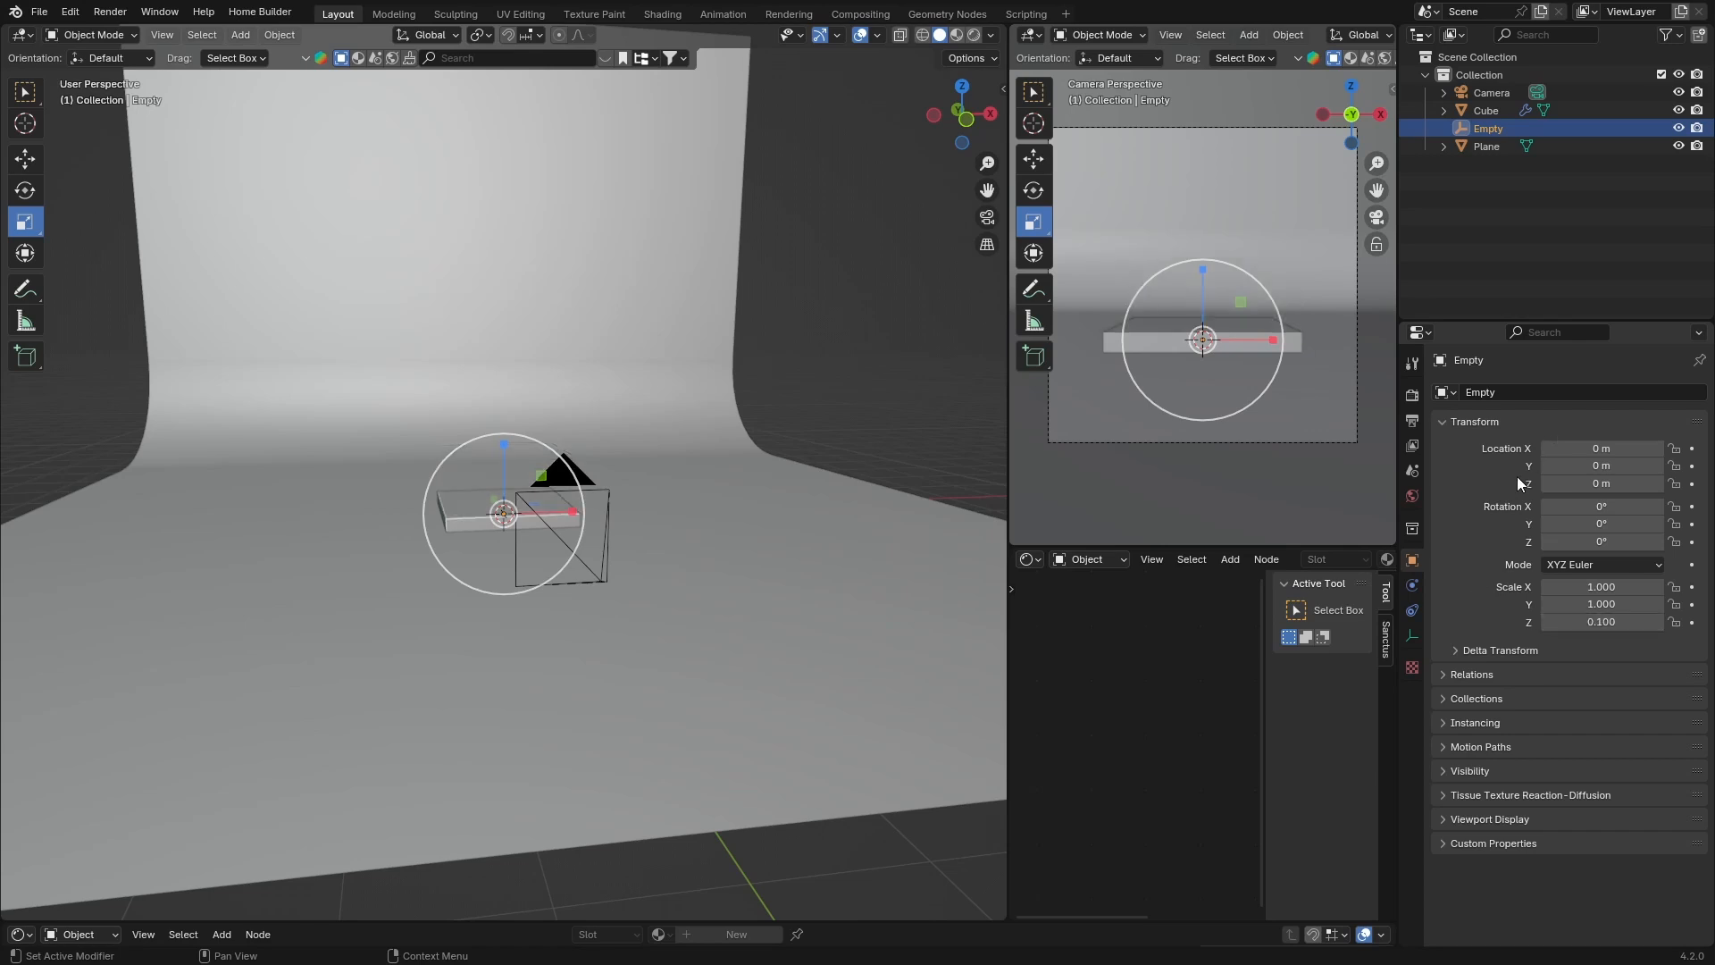
Set the count of the slab's Array modifier to 14.
click(1483, 111)
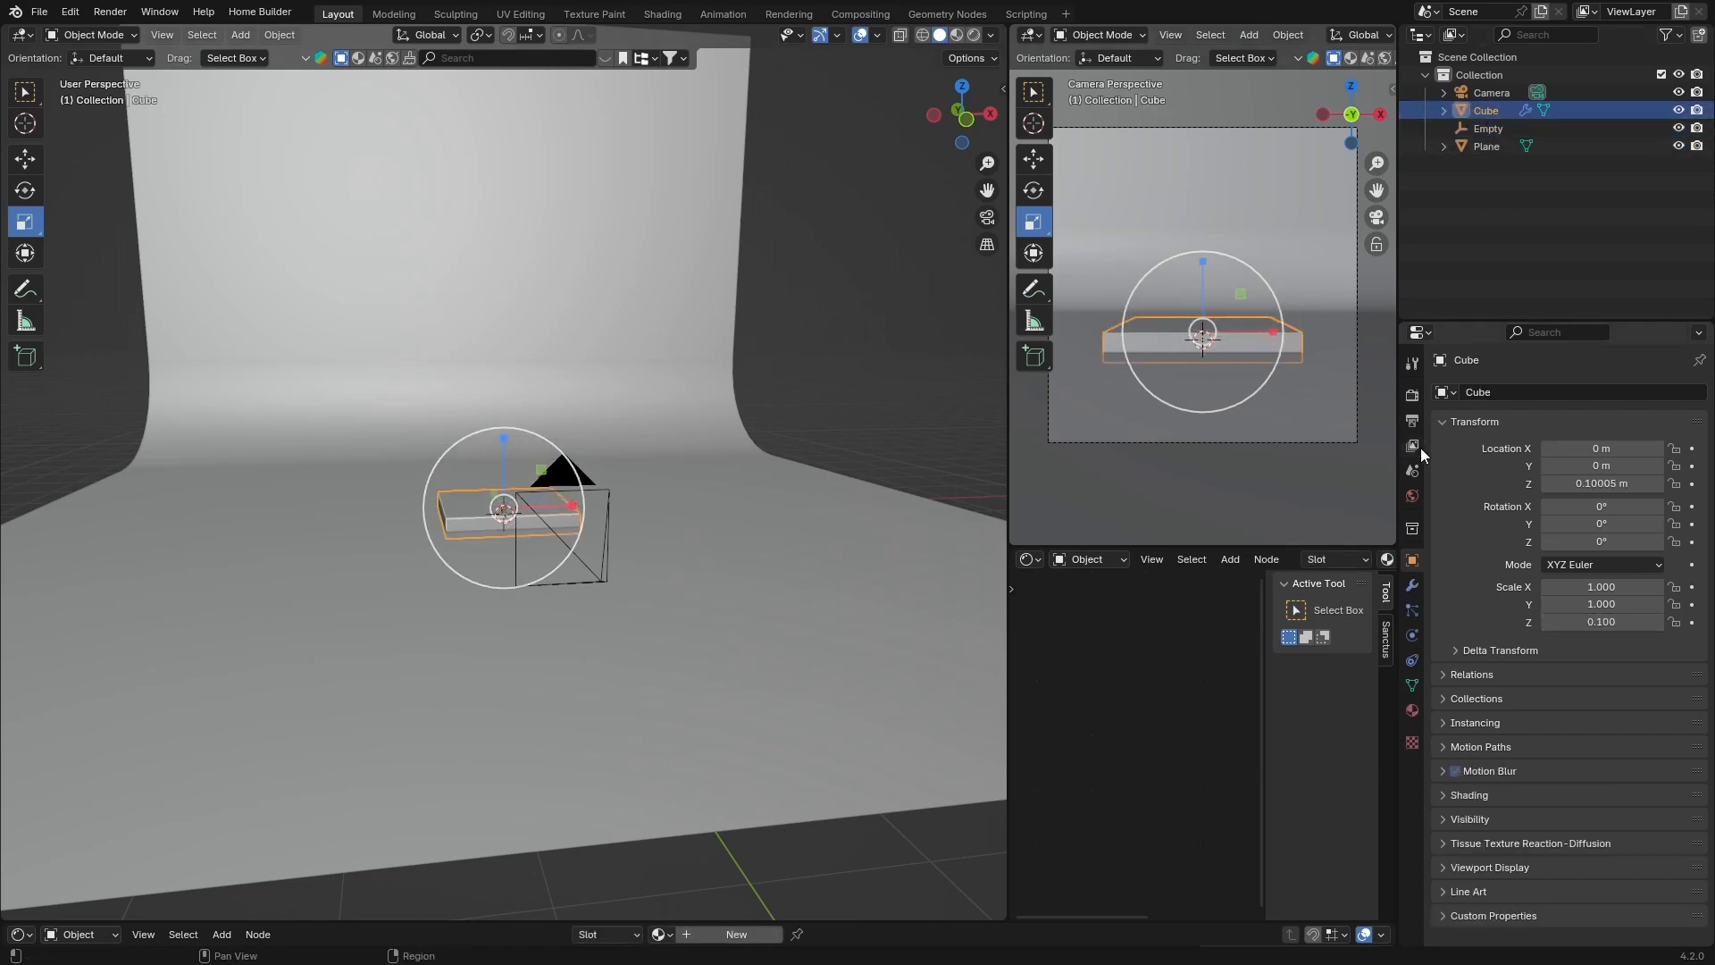
click(1409, 585)
click(1618, 470)
text(1)
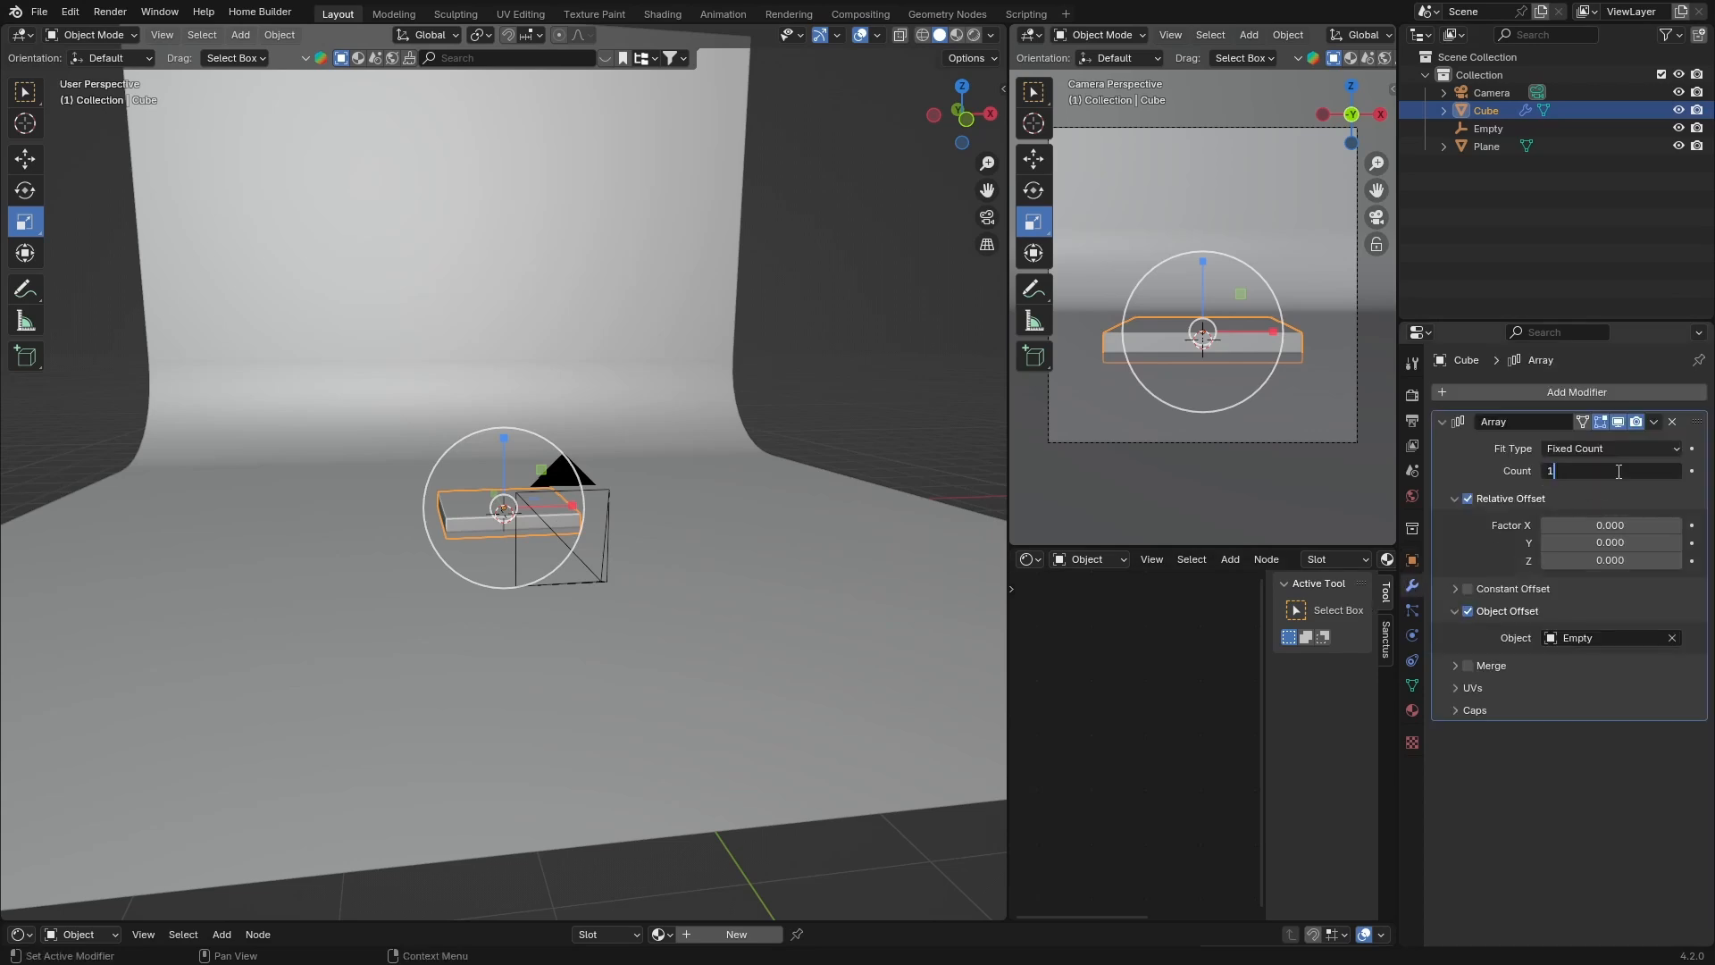
text(0)
key(Return)
Raise the Empty to about 0.38 m on Z and set its Z rotation to 15° to twist the stack.
click(1488, 128)
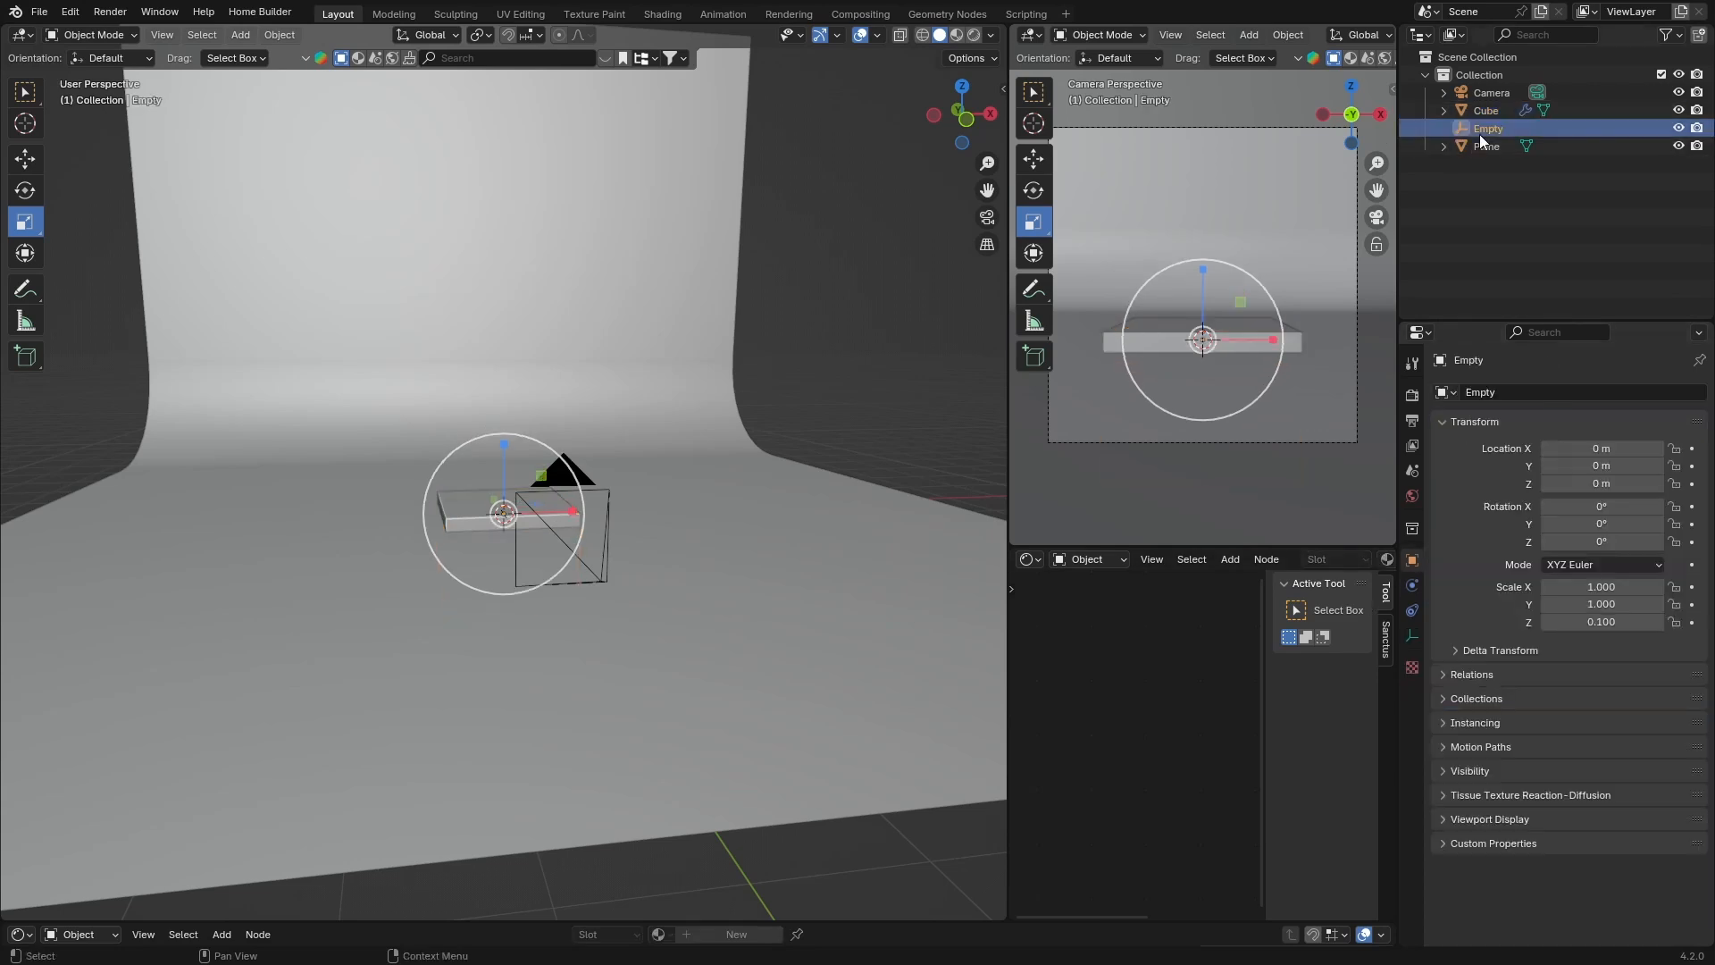
key(g)
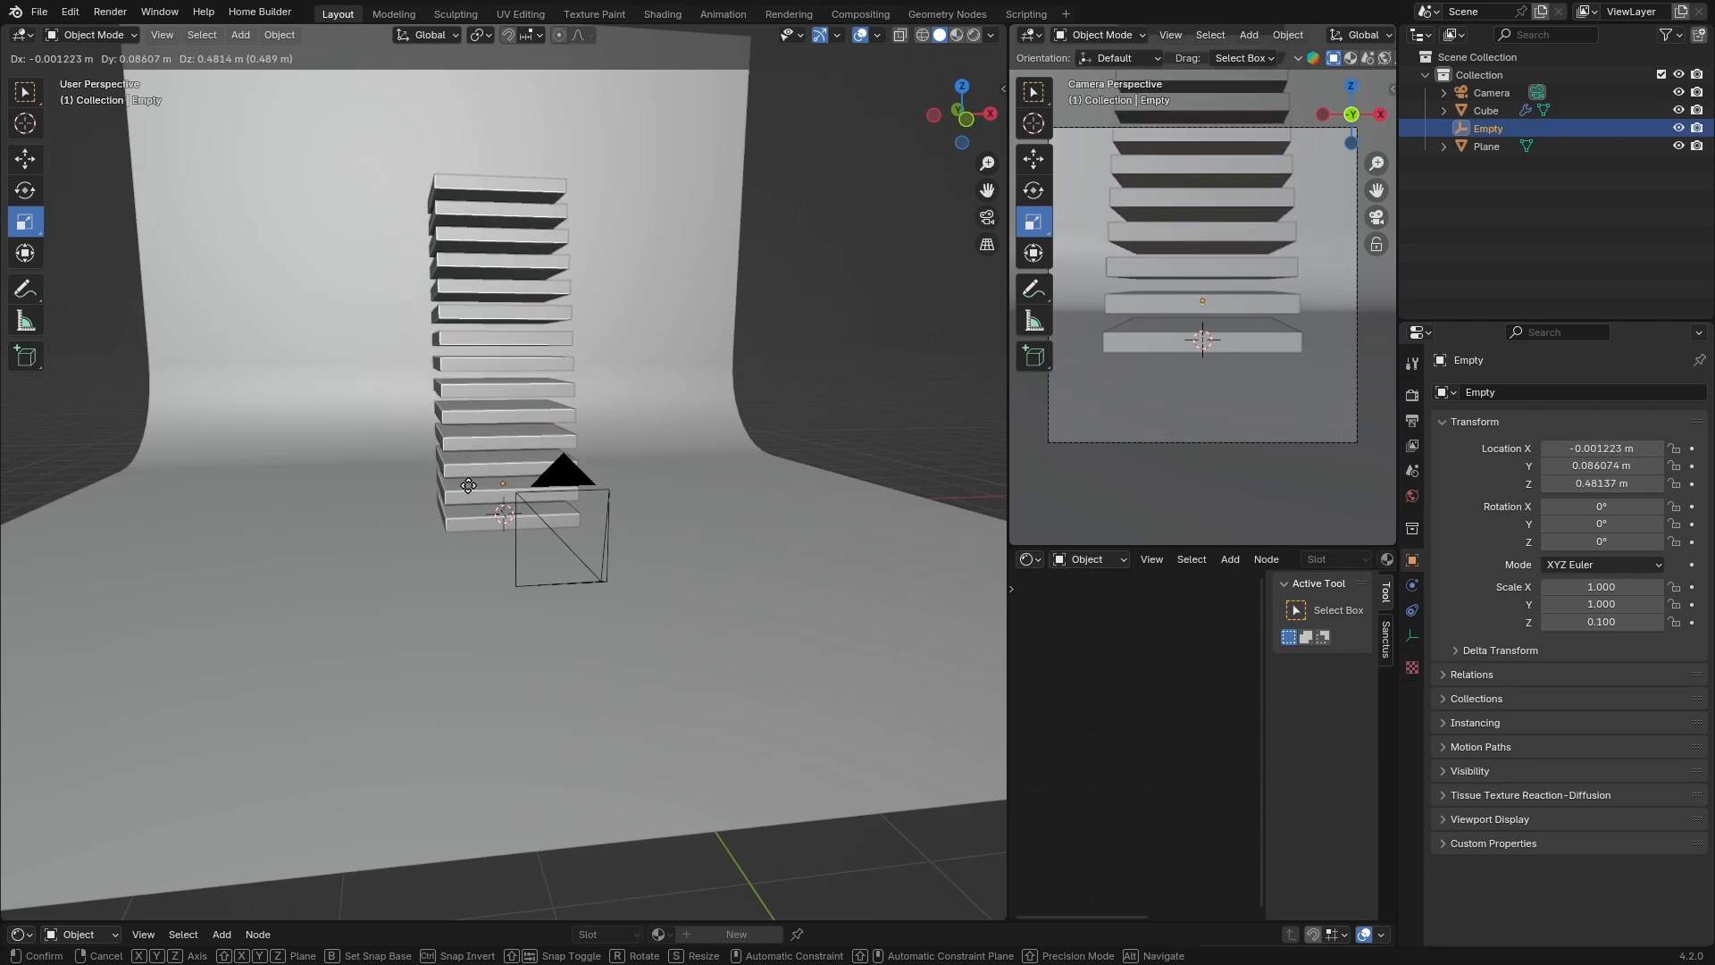
click(468, 491)
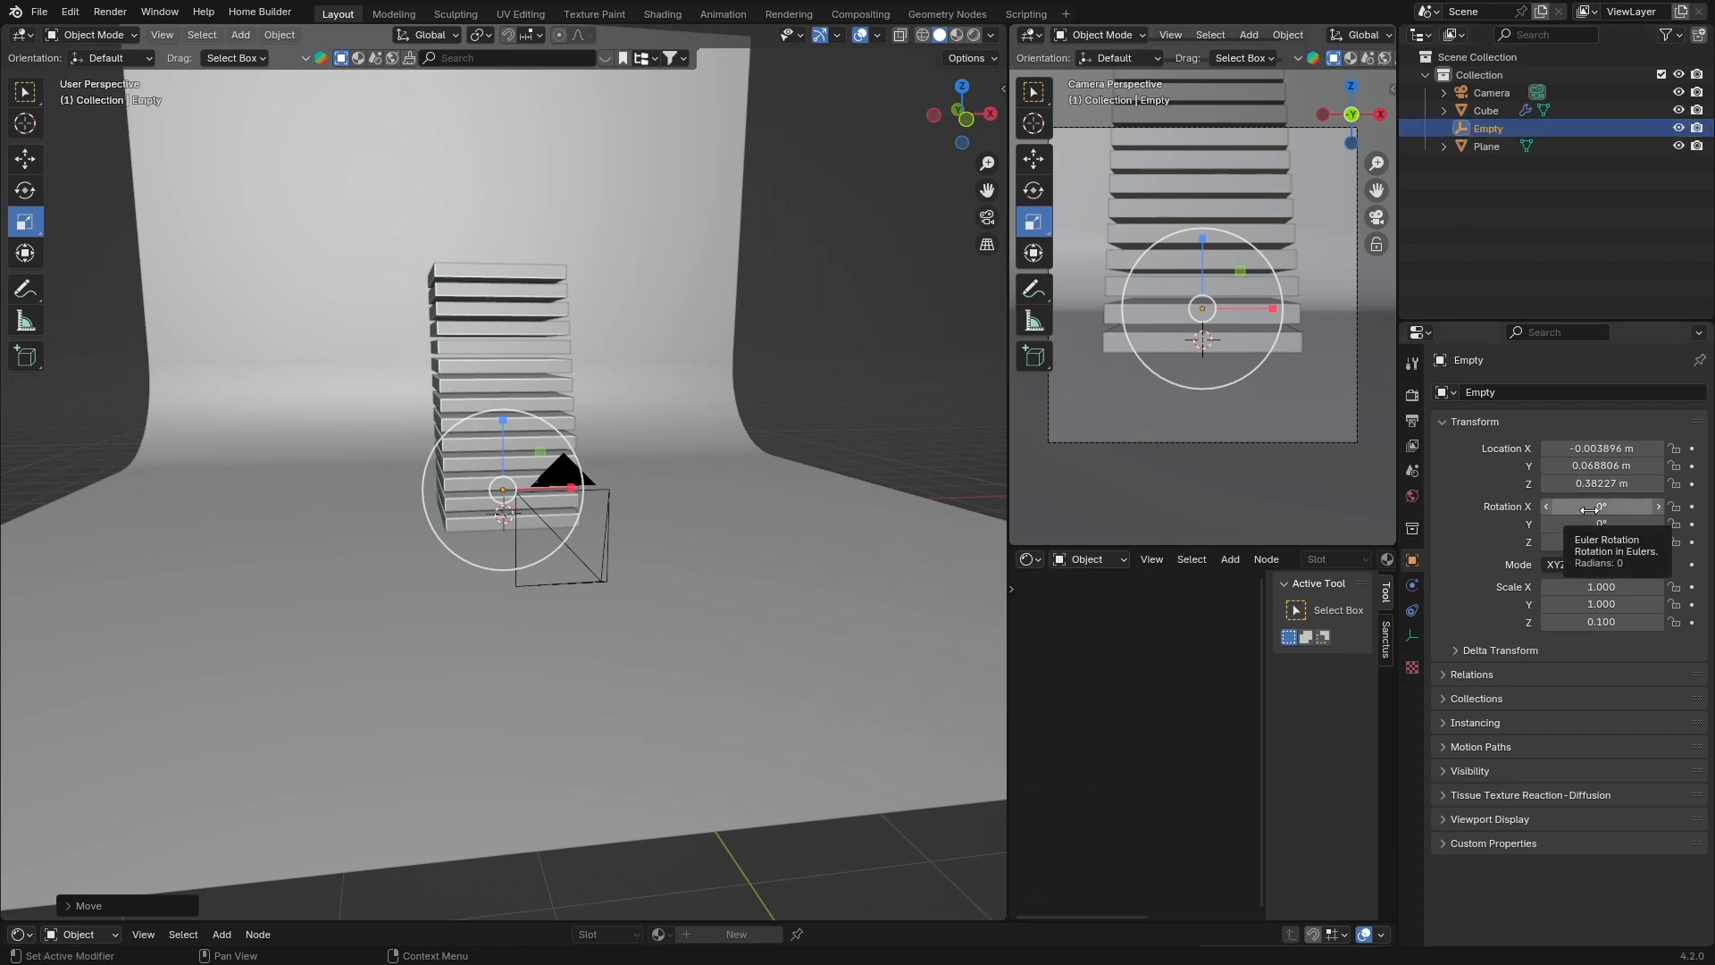
mouse_move(1589, 510)
mouse_down()
mouse_move(1558, 509)
mouse_move(1614, 509)
mouse_move(1594, 509)
mouse_up()
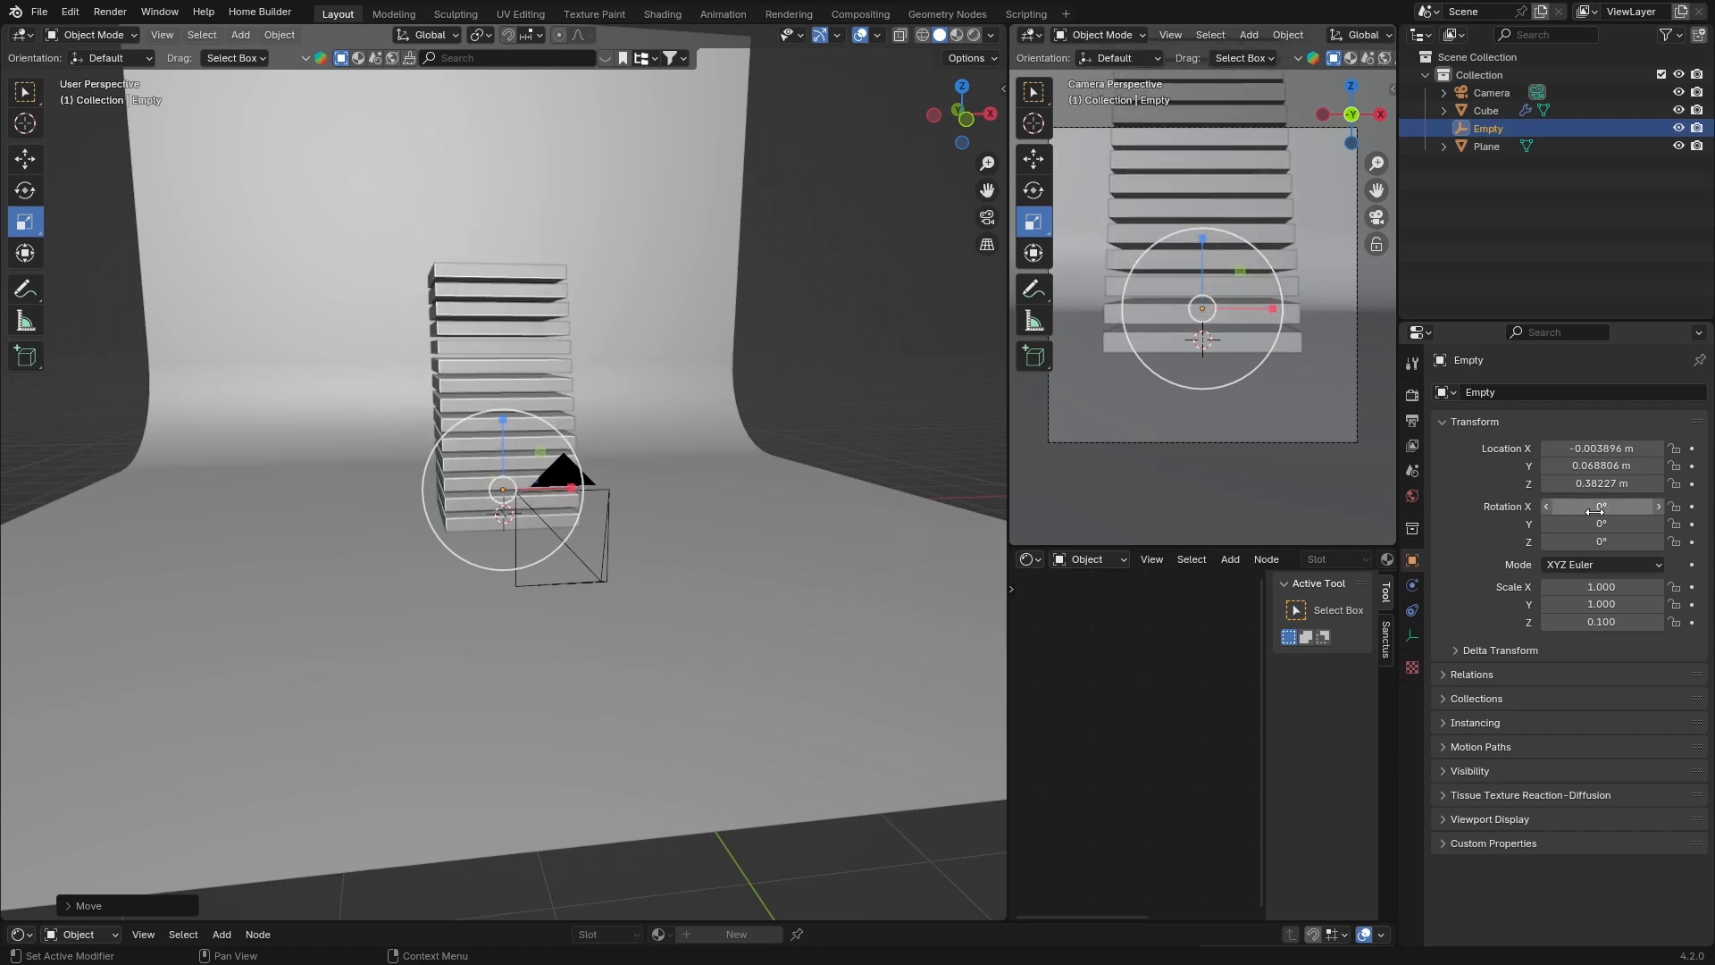
drag(1599, 541, 1670, 542)
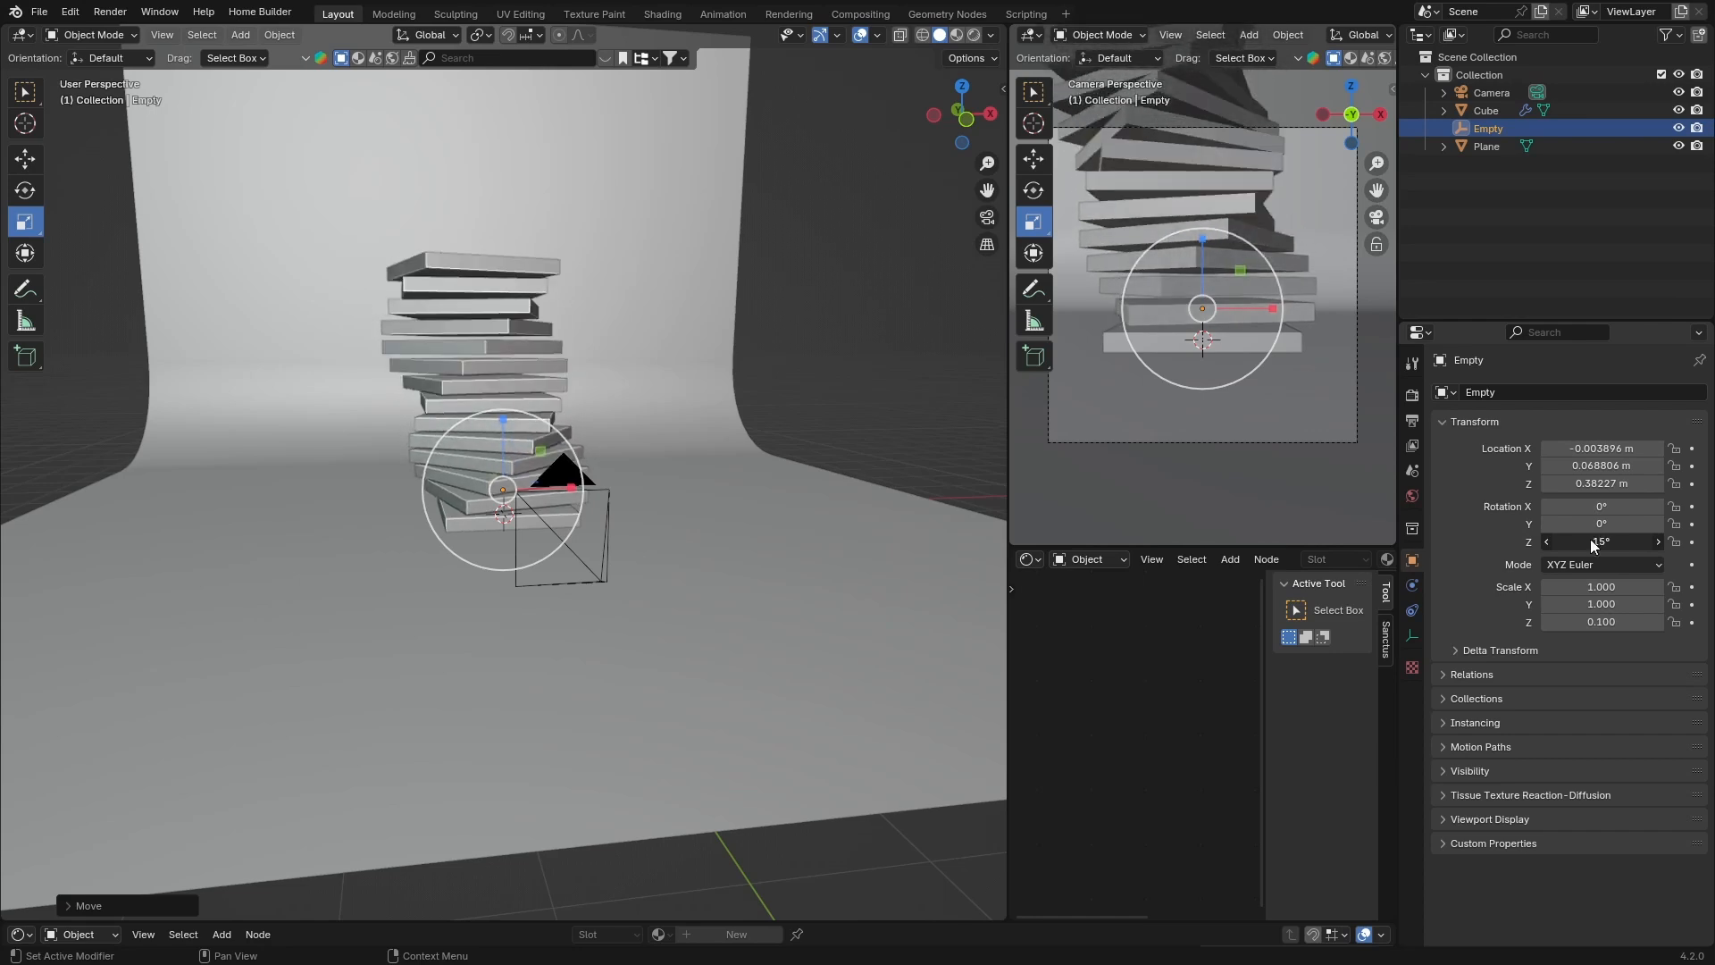
Set the camera's focal length to 29 mm and its vertical shift to 0.13, and view the main viewport through the camera.
click(1483, 94)
click(1411, 635)
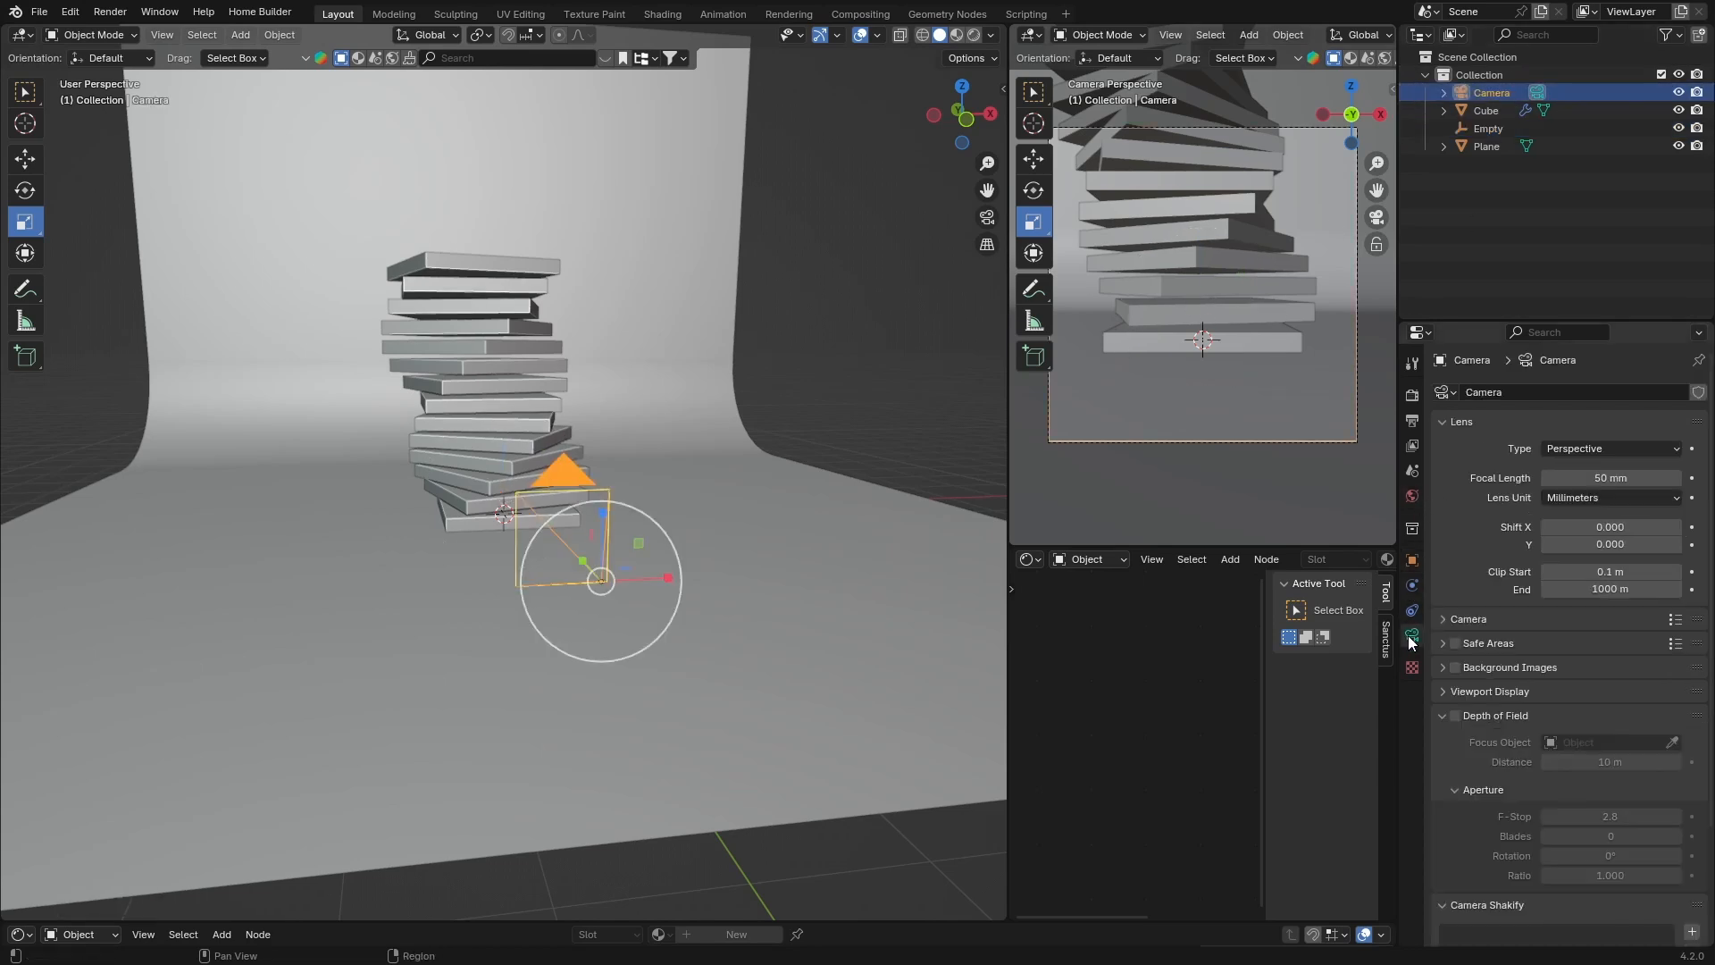
drag(1605, 483, 1563, 482)
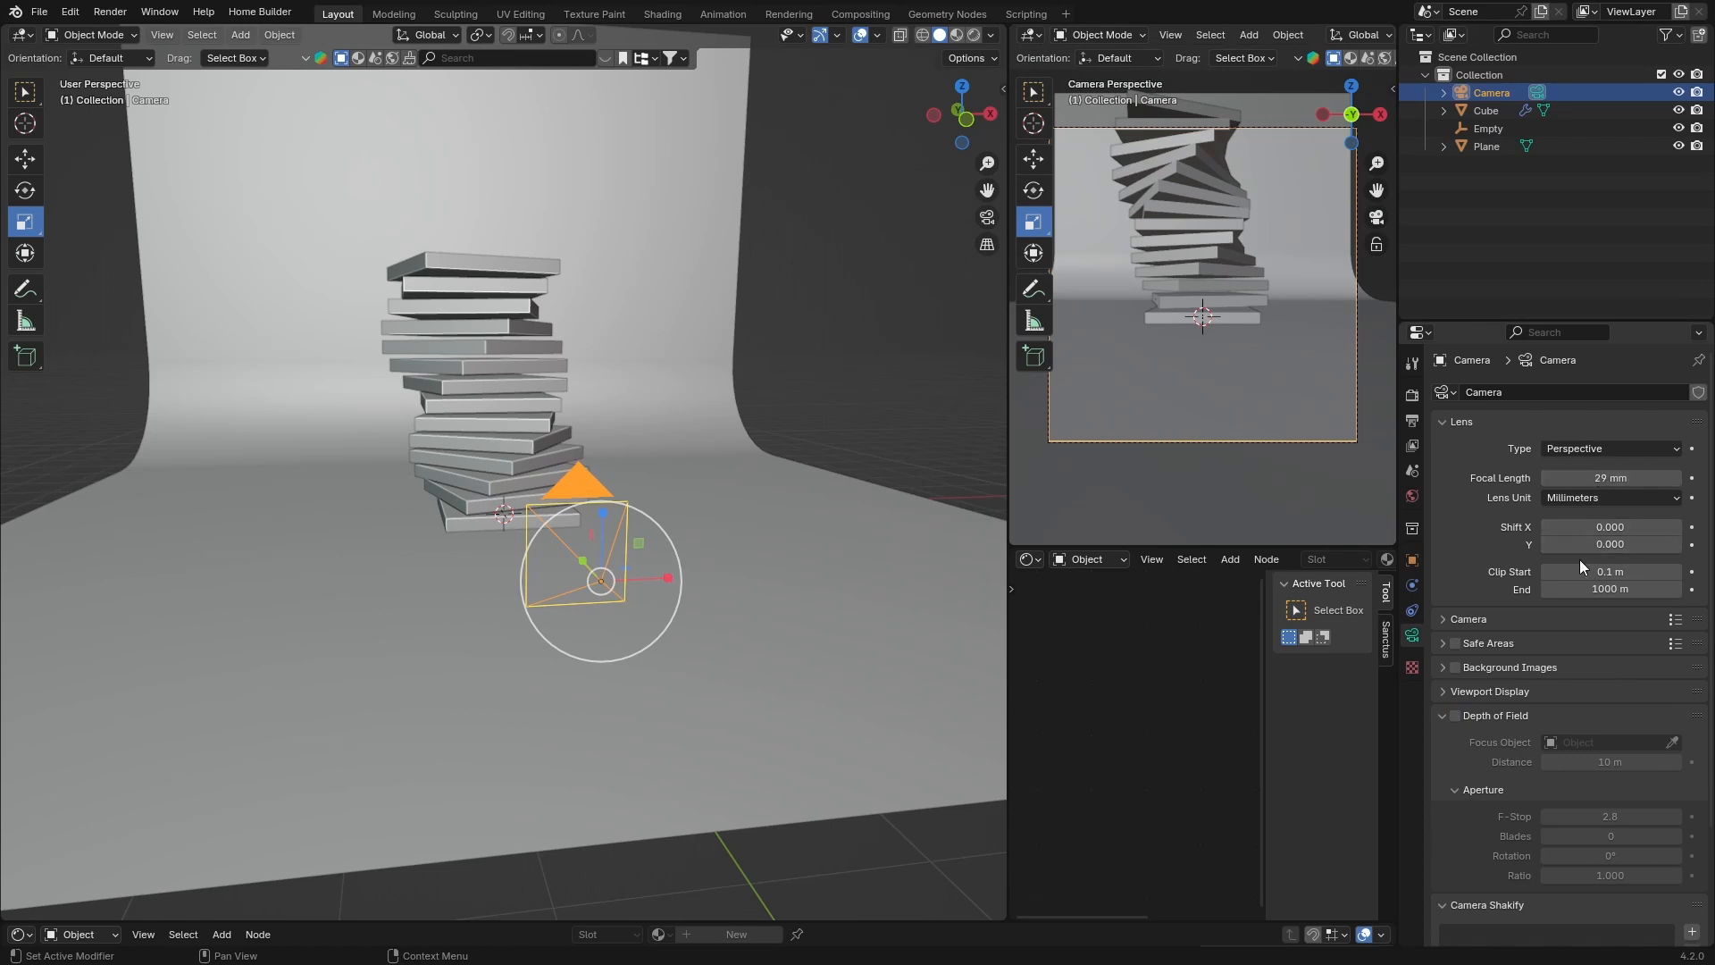
drag(1611, 544, 1674, 543)
click(992, 220)
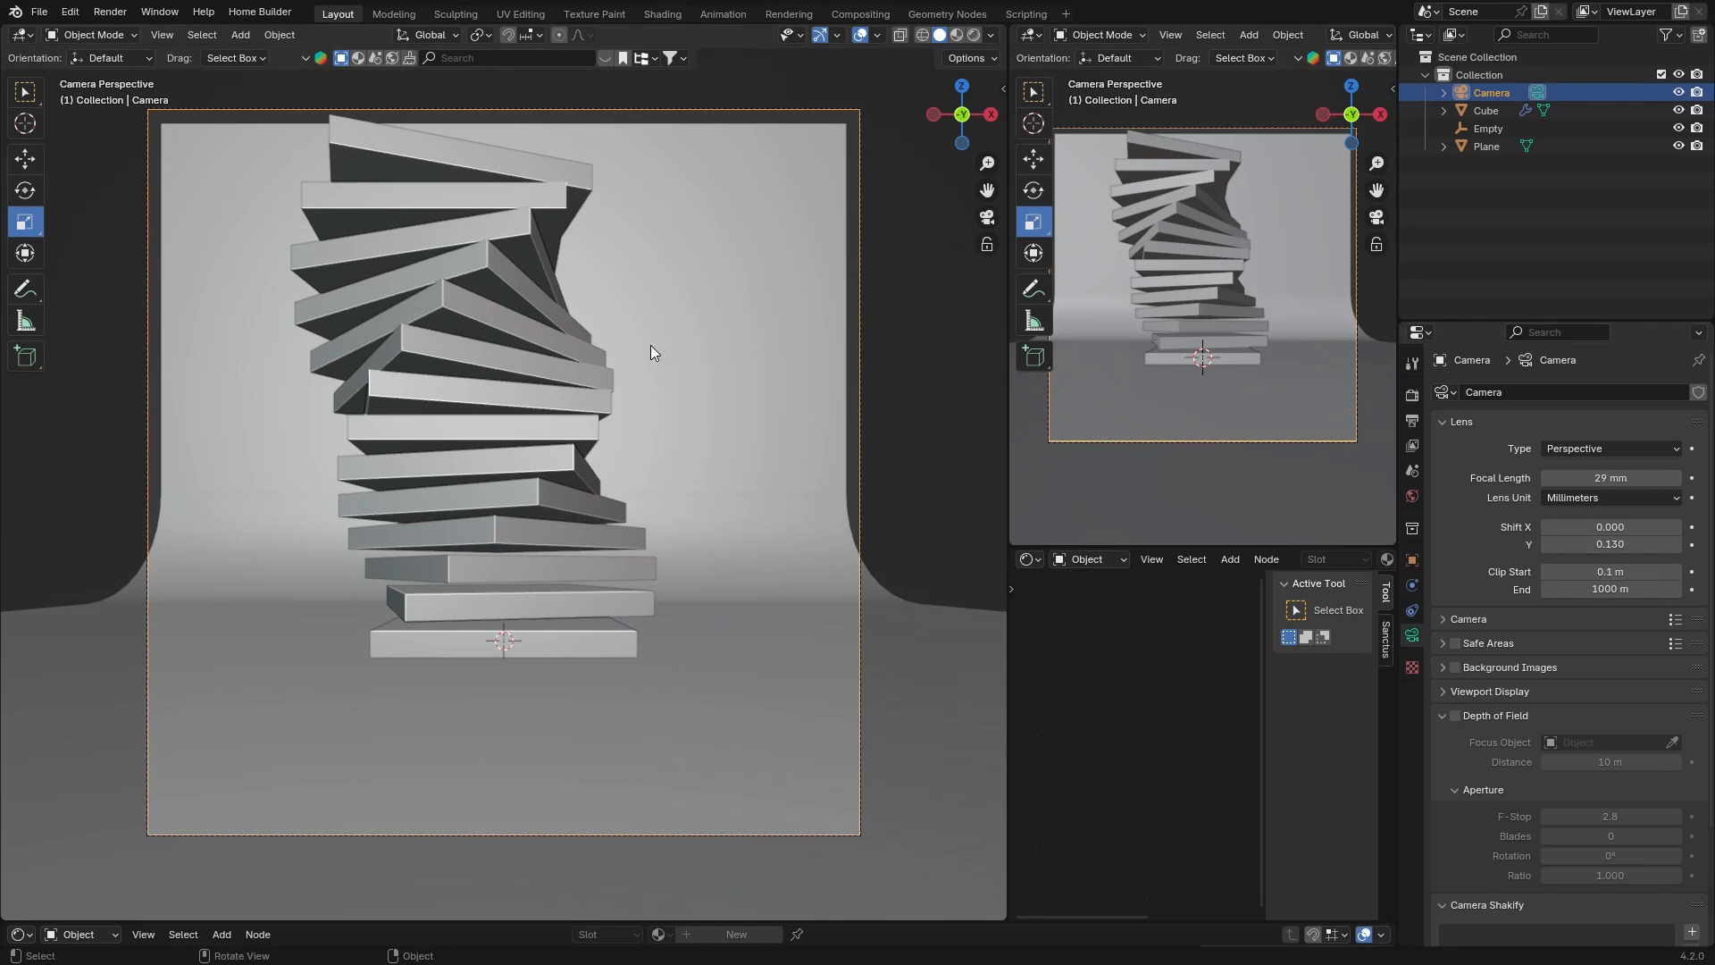
Set the Empty's Z rotation to 52° for a stronger twist between the slabs.
click(1487, 130)
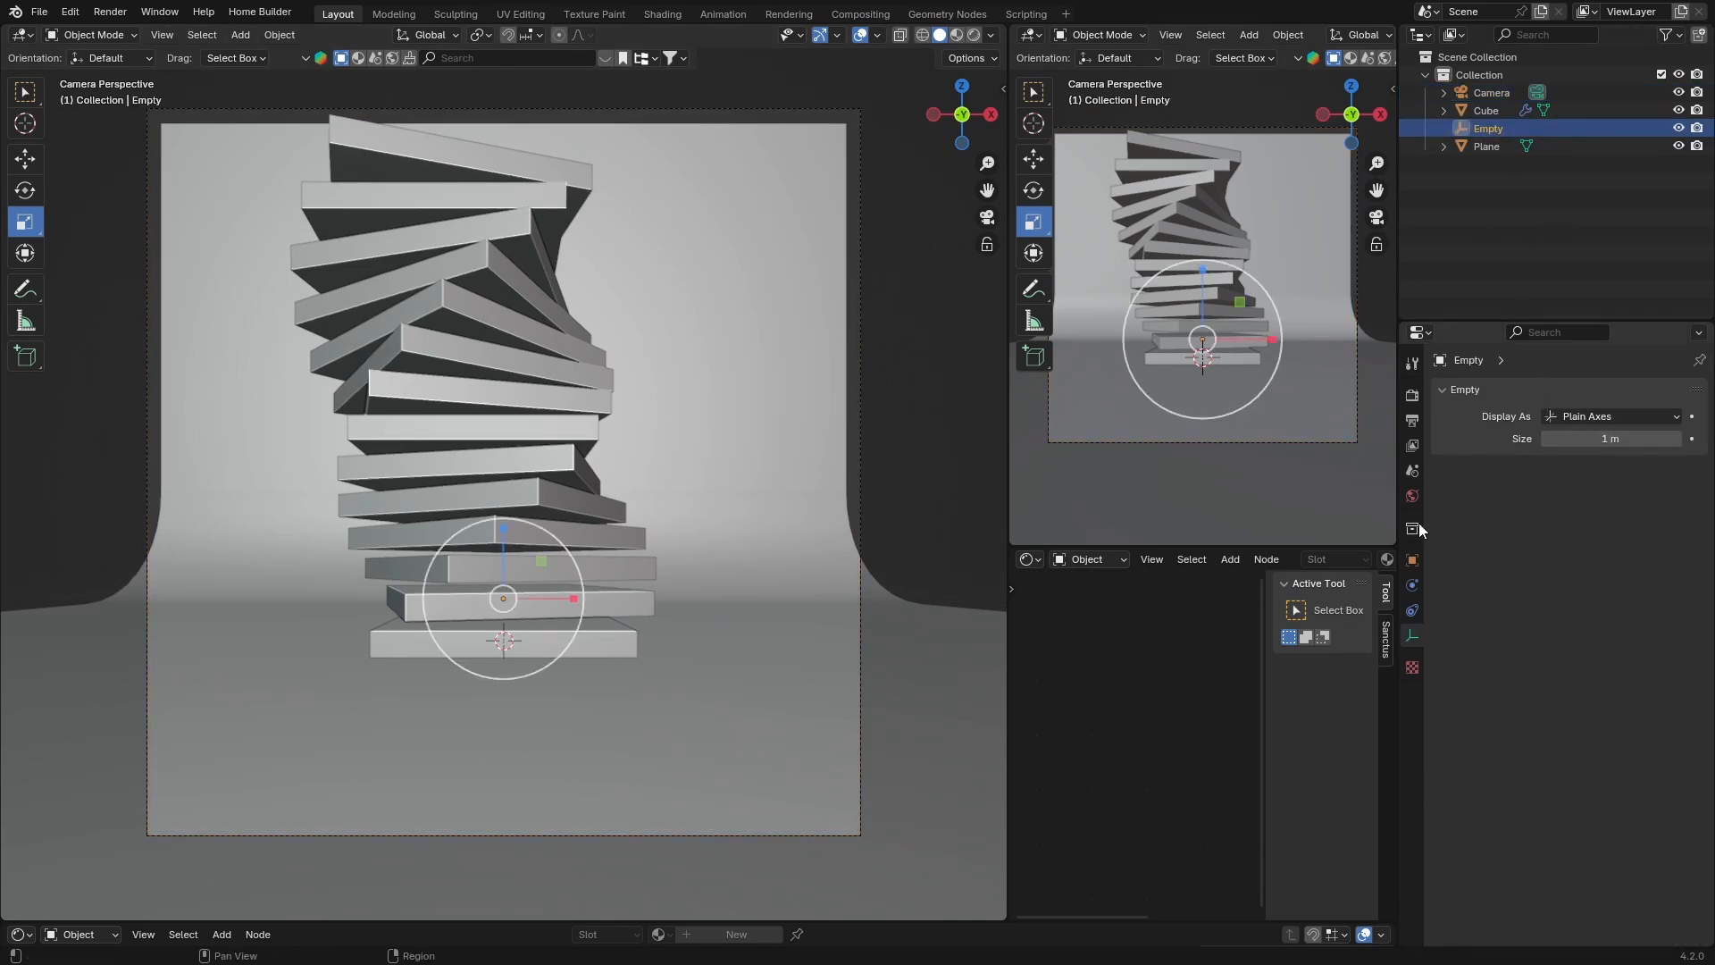
click(1411, 559)
drag(1598, 541, 1671, 541)
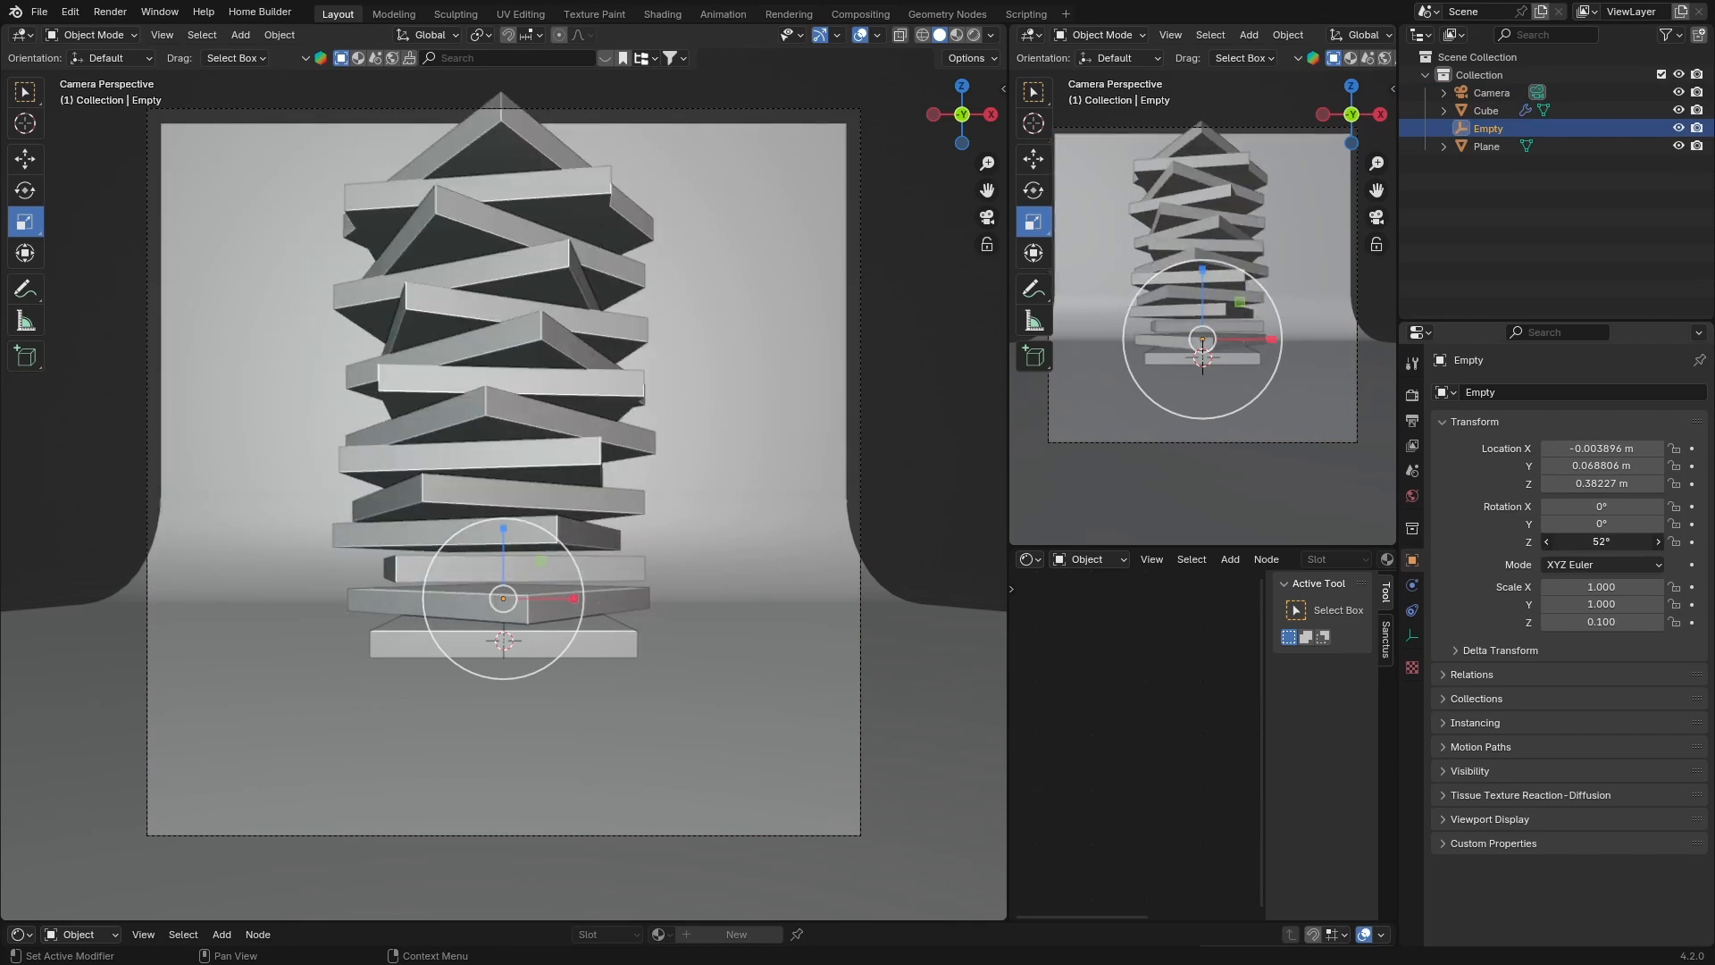
Move the original slab up slightly to about 0.135 m on Z to tighten the spacing of the stack.
scroll(398, 378, down, 2)
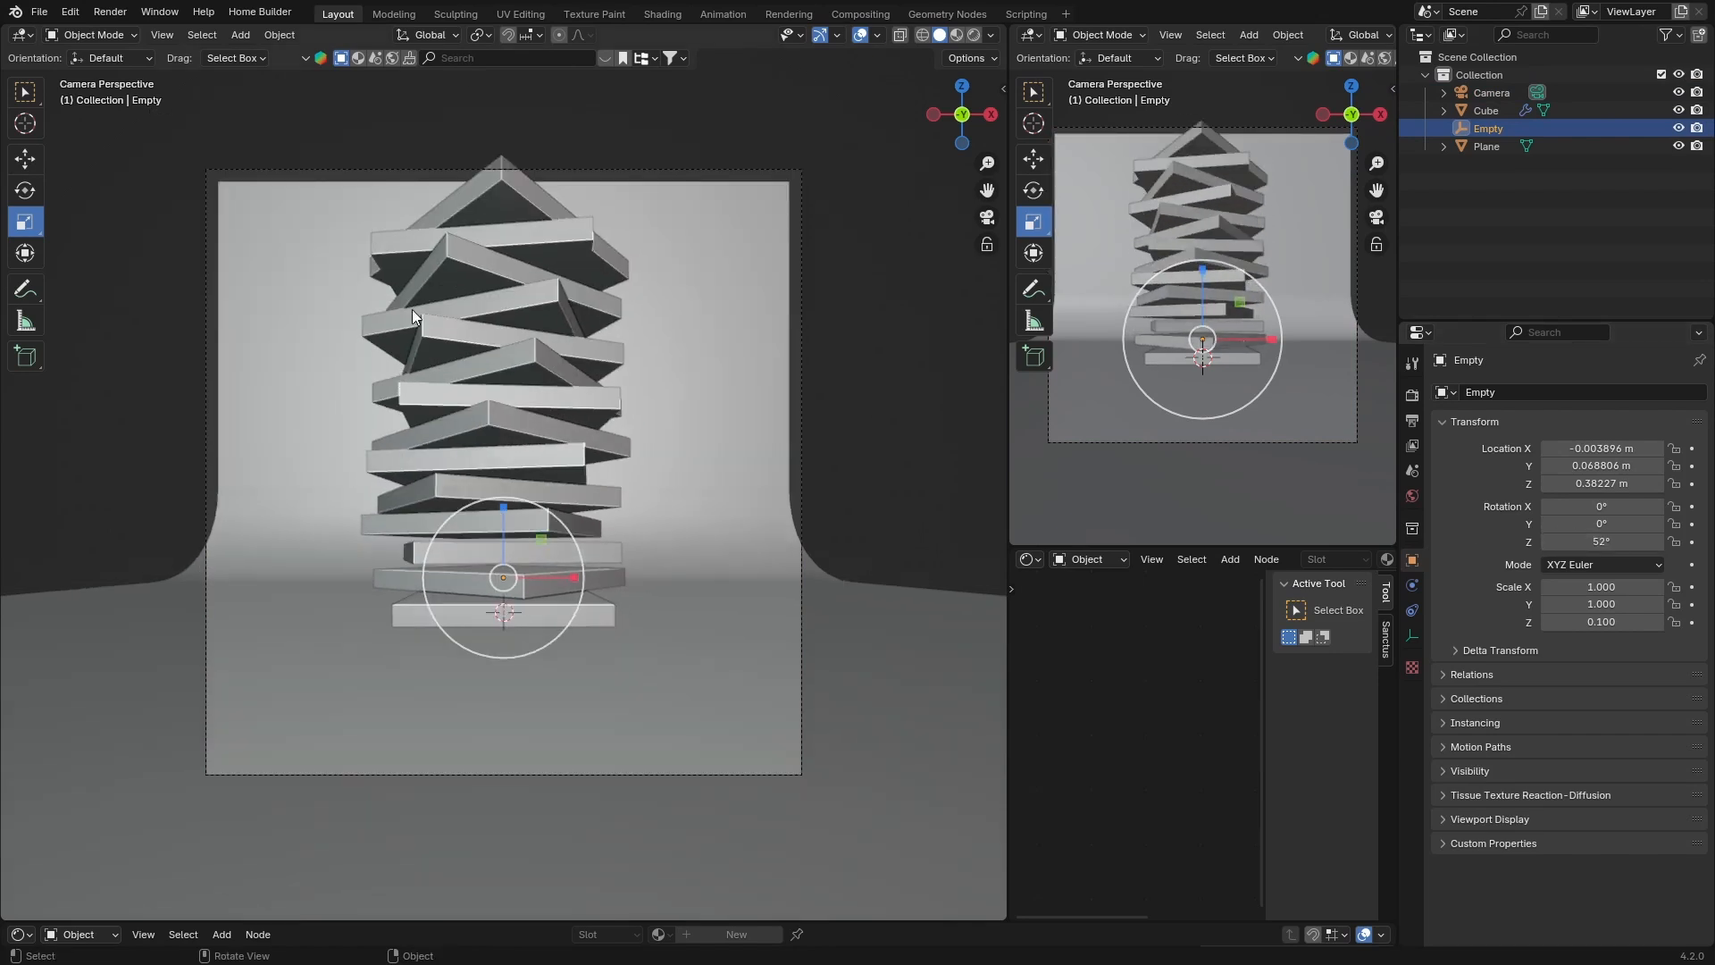
middle_drag(449, 447, 457, 362)
click(478, 251)
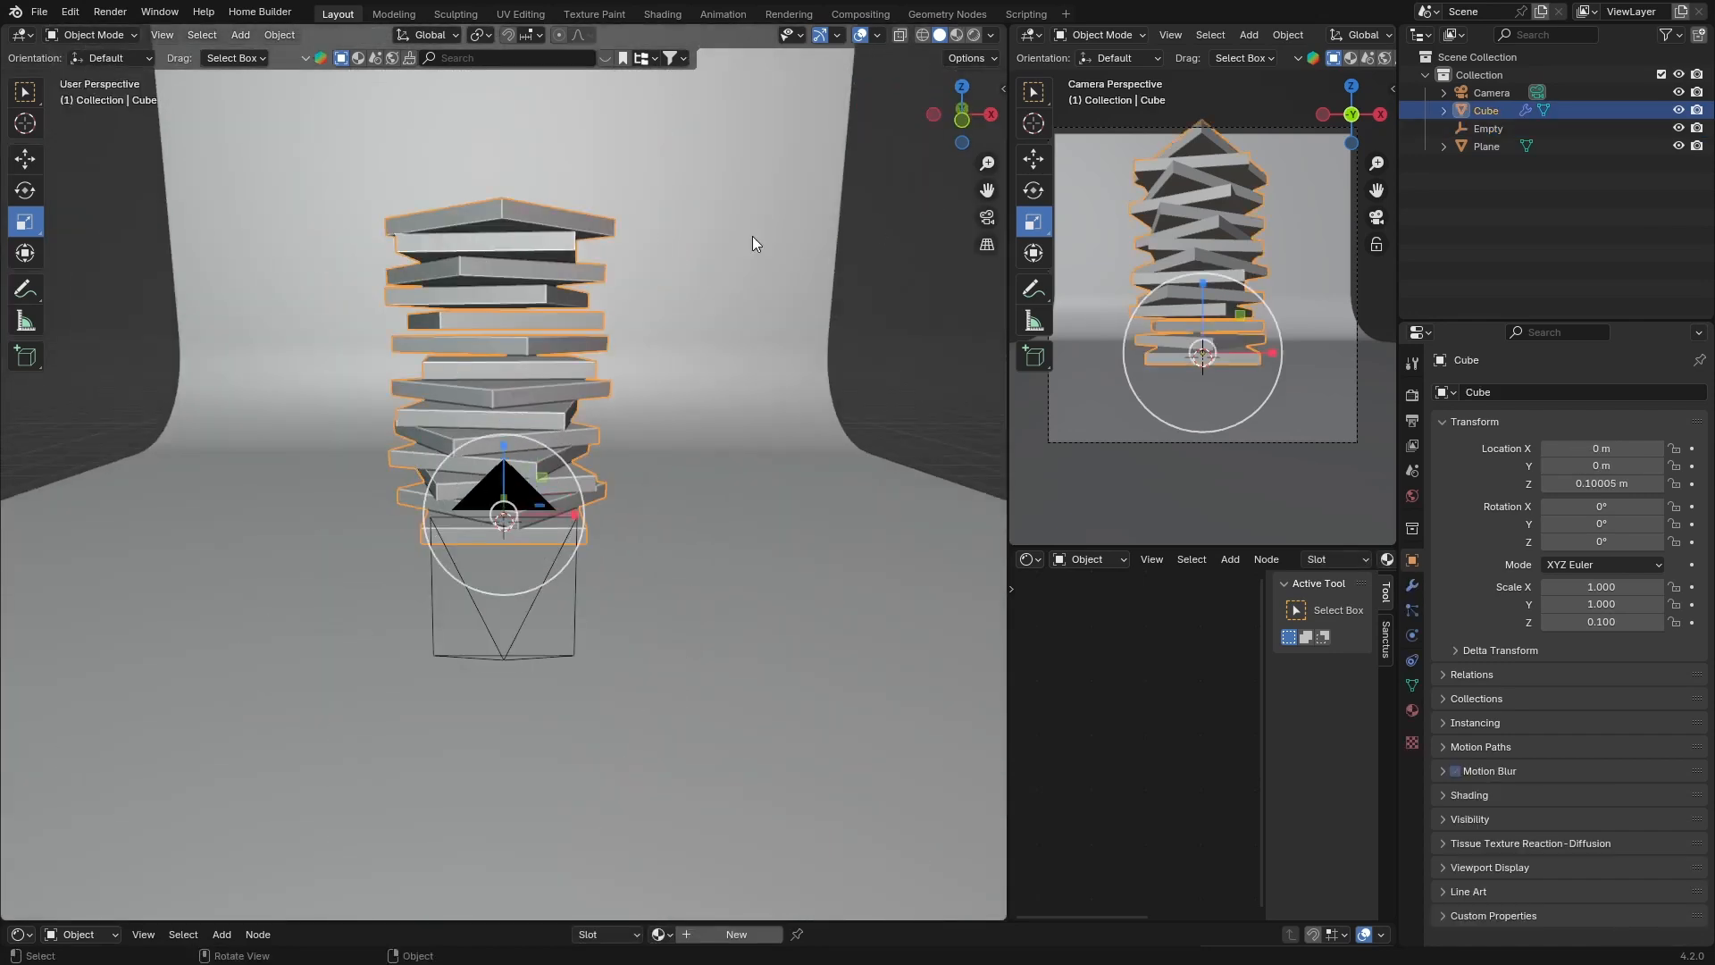
click(1473, 129)
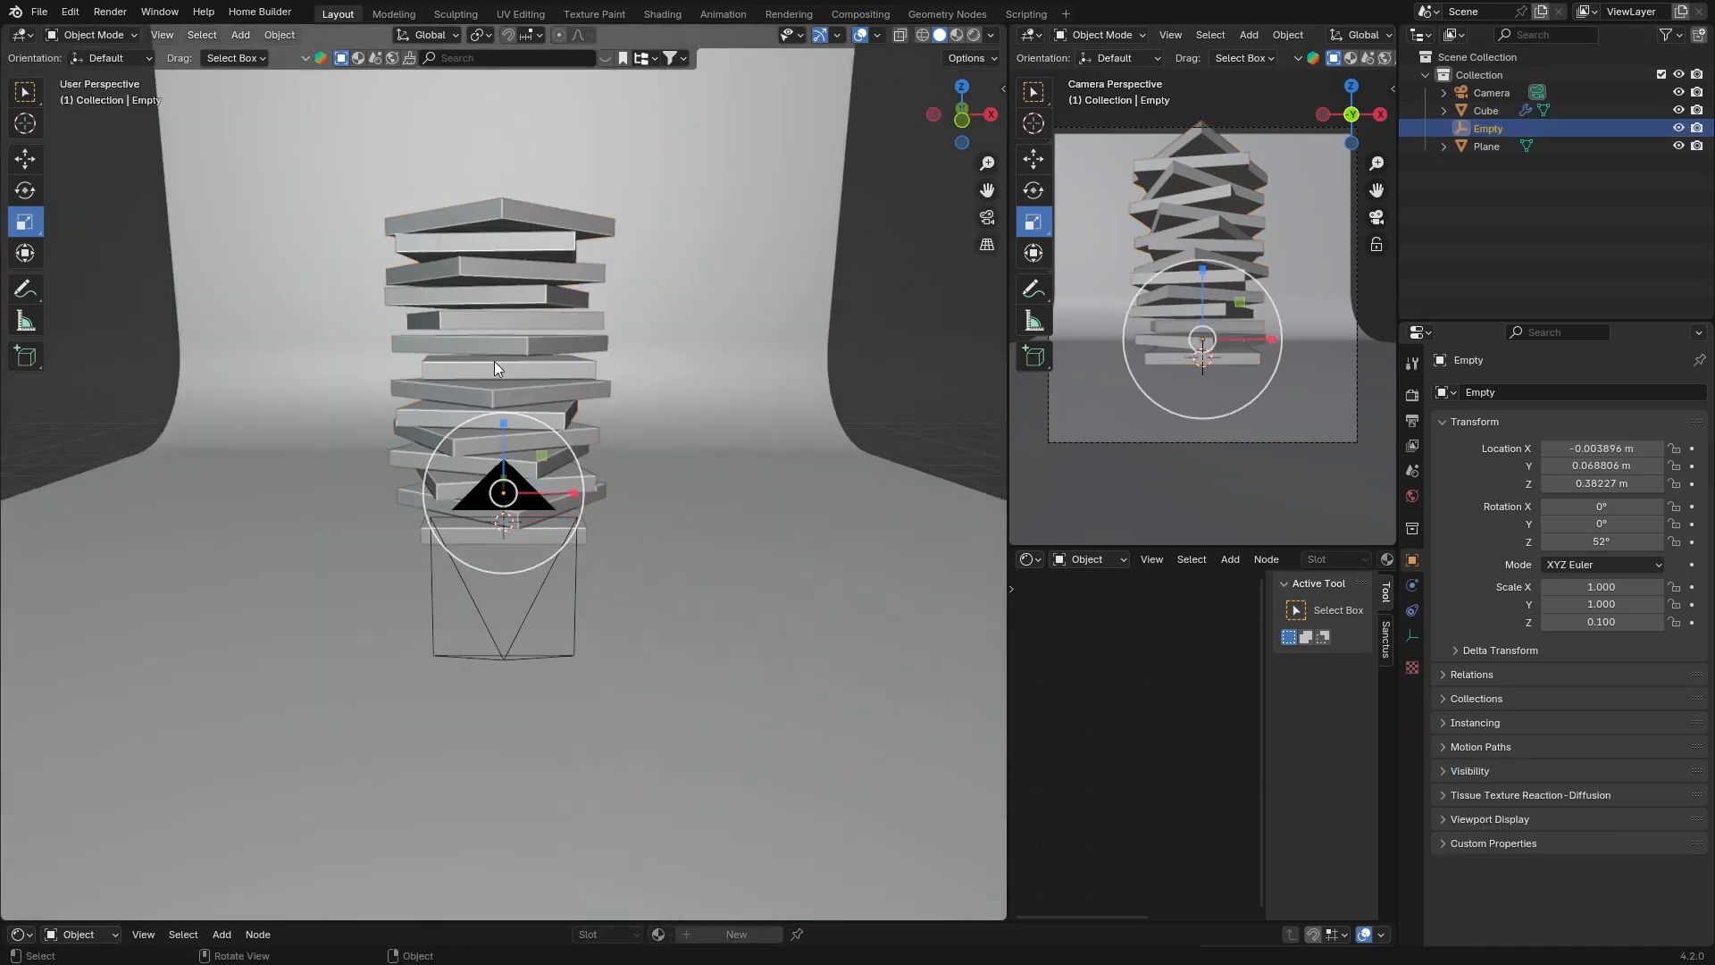
click(487, 255)
key(g)
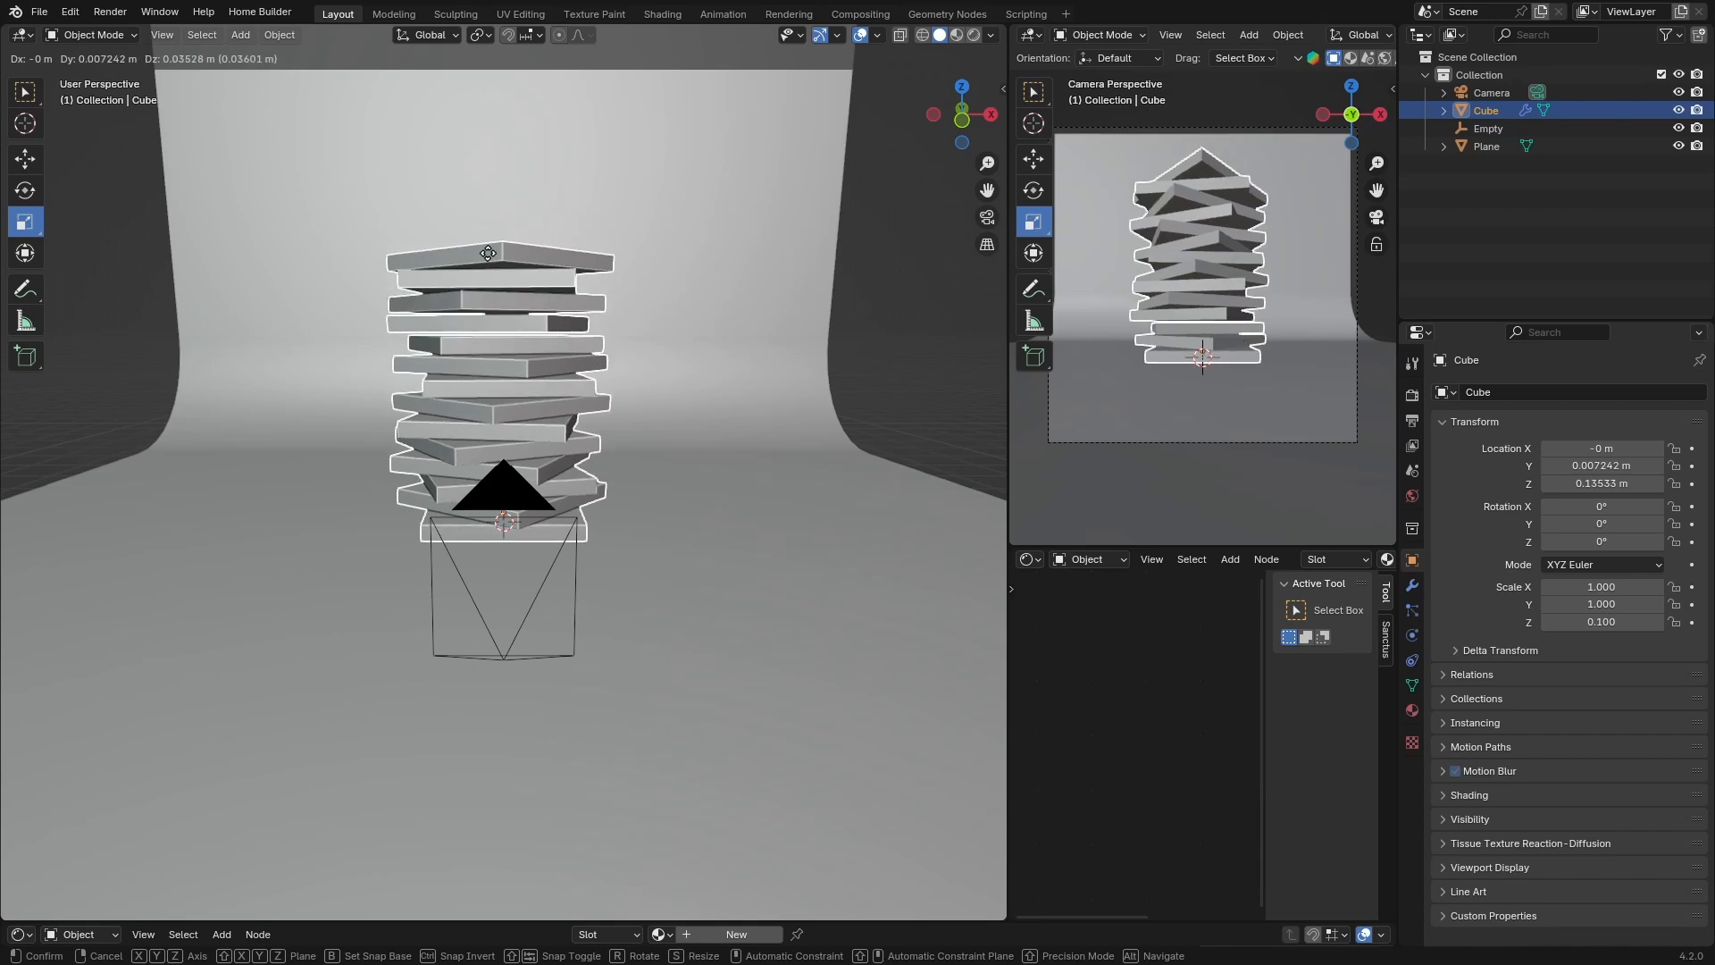
click(487, 254)
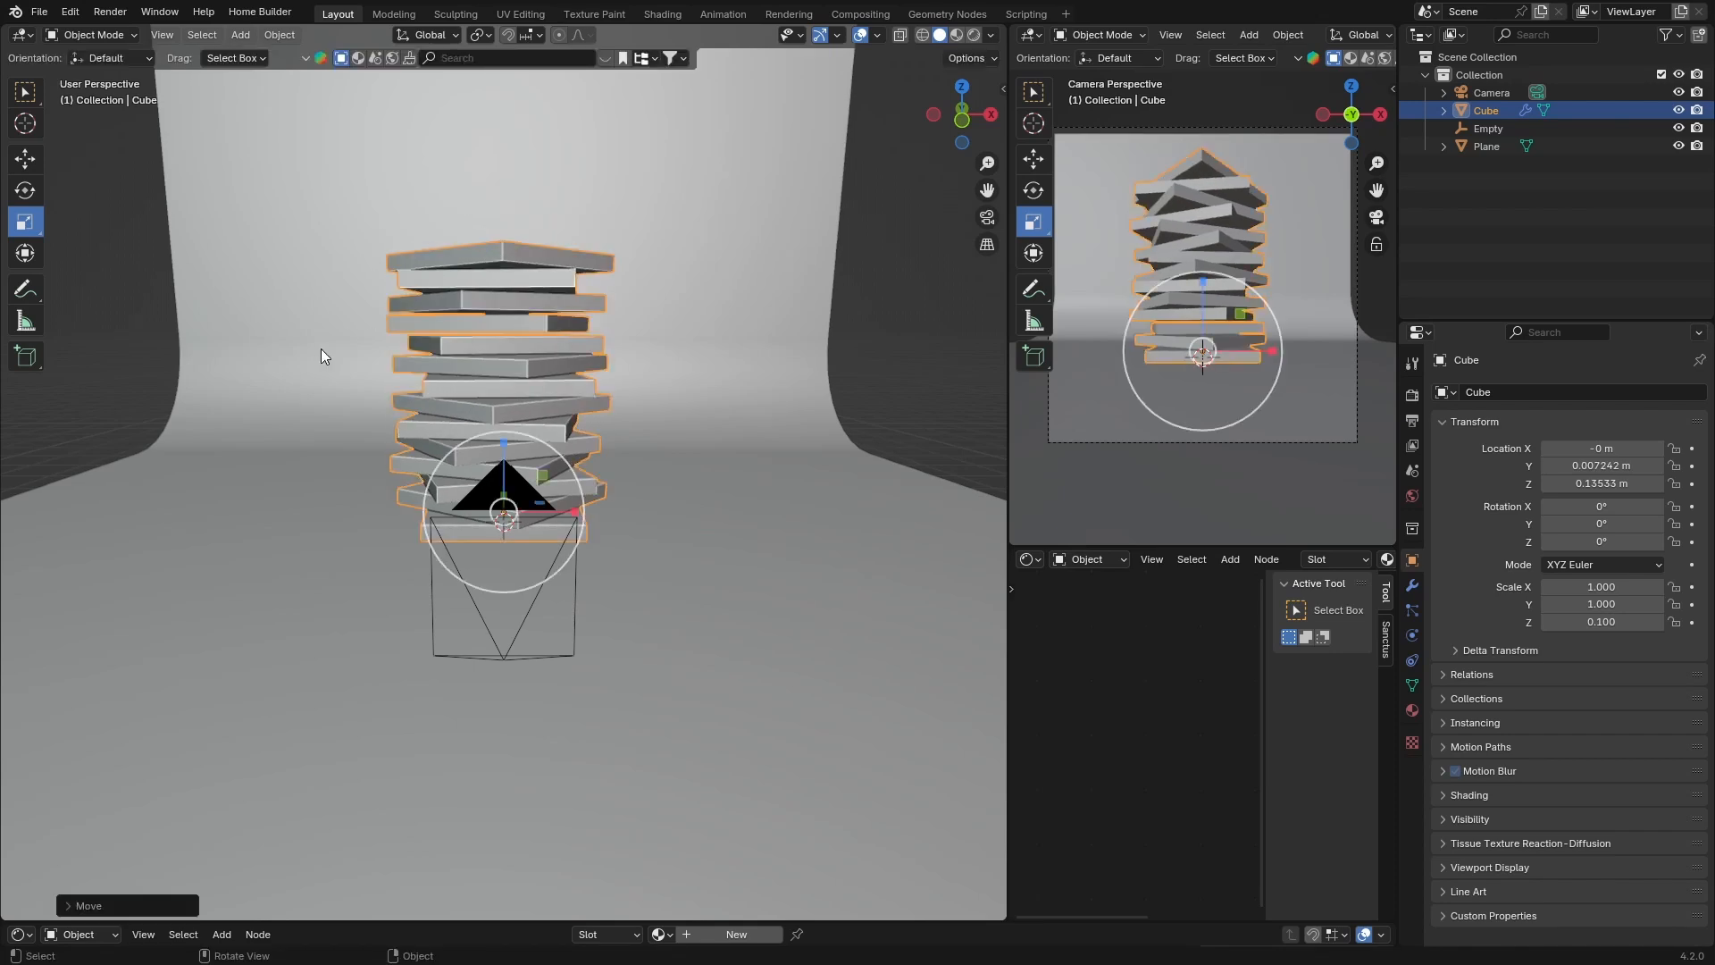
Return to the camera view and set the Empty's Z rotation to 8° for a gentle twist.
key(alt+a)
key(KP_0)
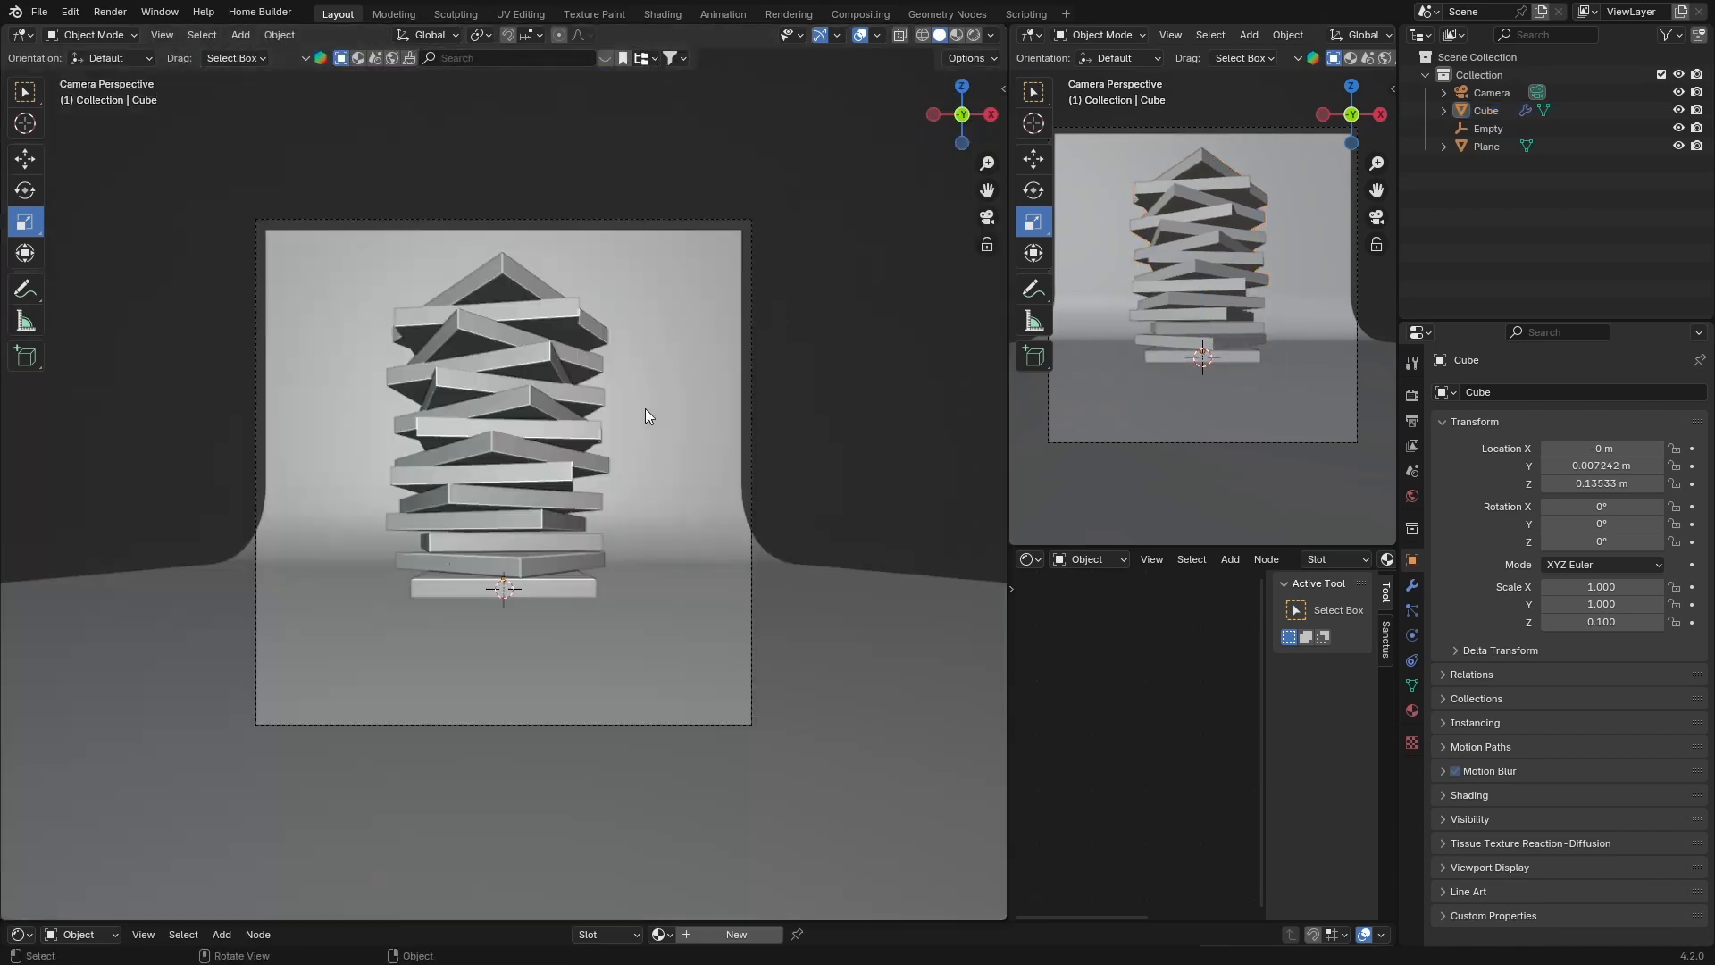
click(1483, 128)
drag(1593, 535, 1529, 535)
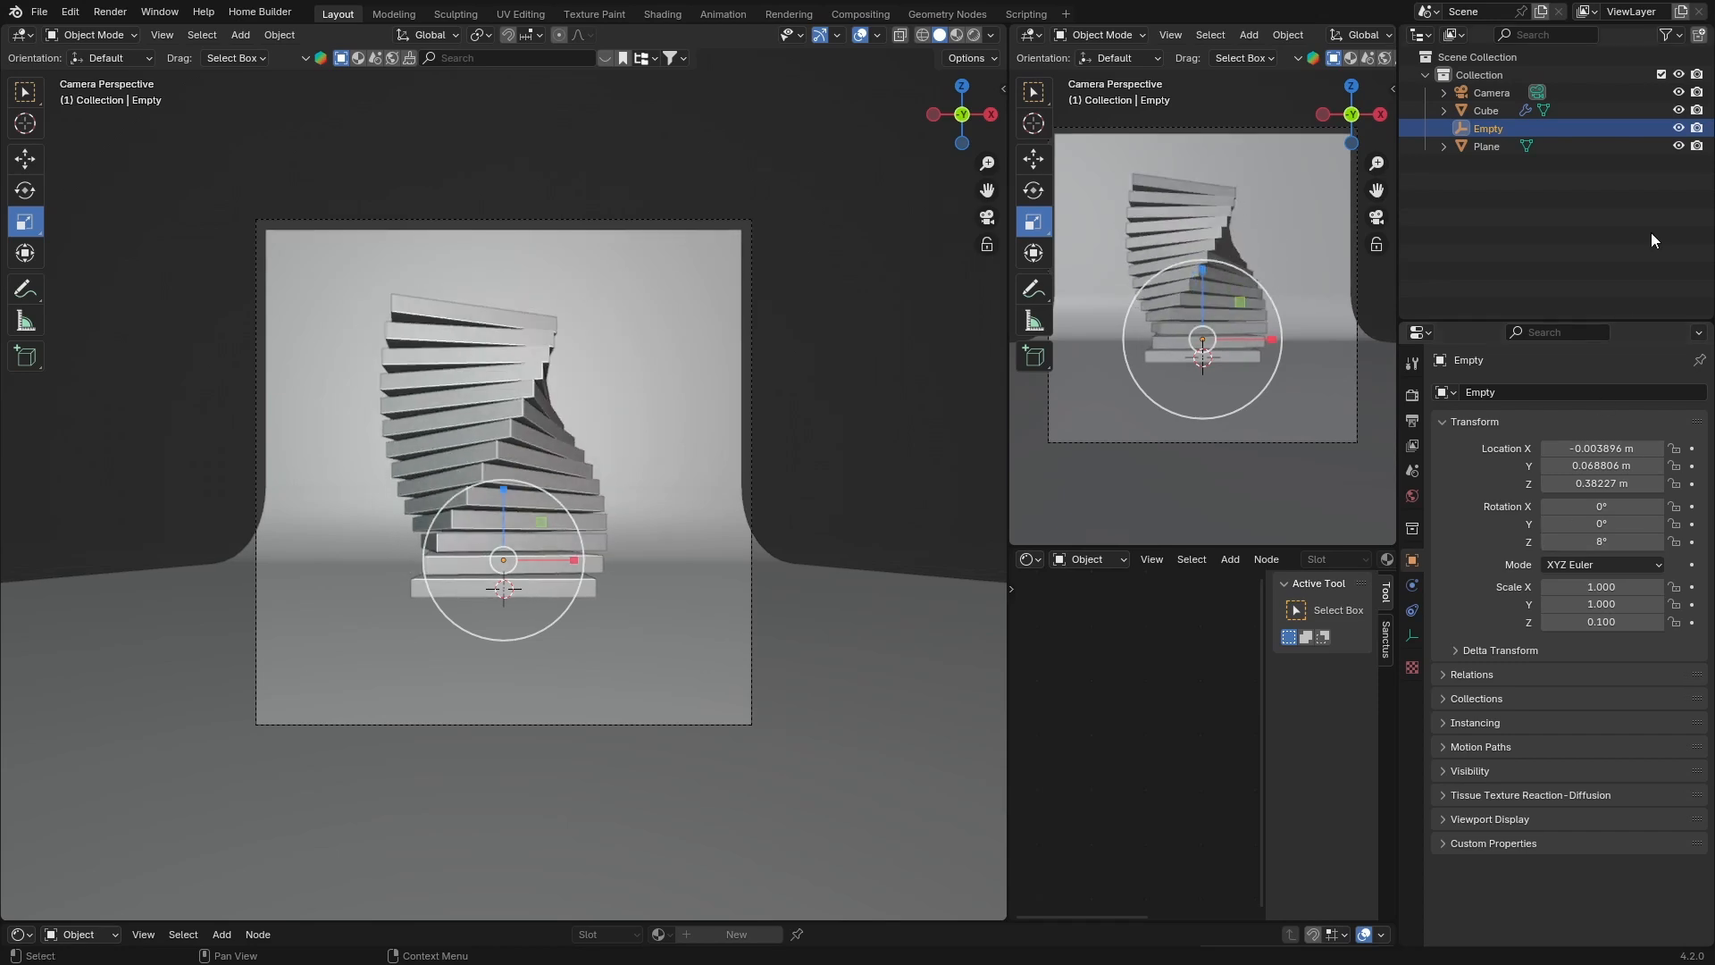
Increase the count of the slab's Array modifier to 16.
click(1490, 109)
click(1412, 585)
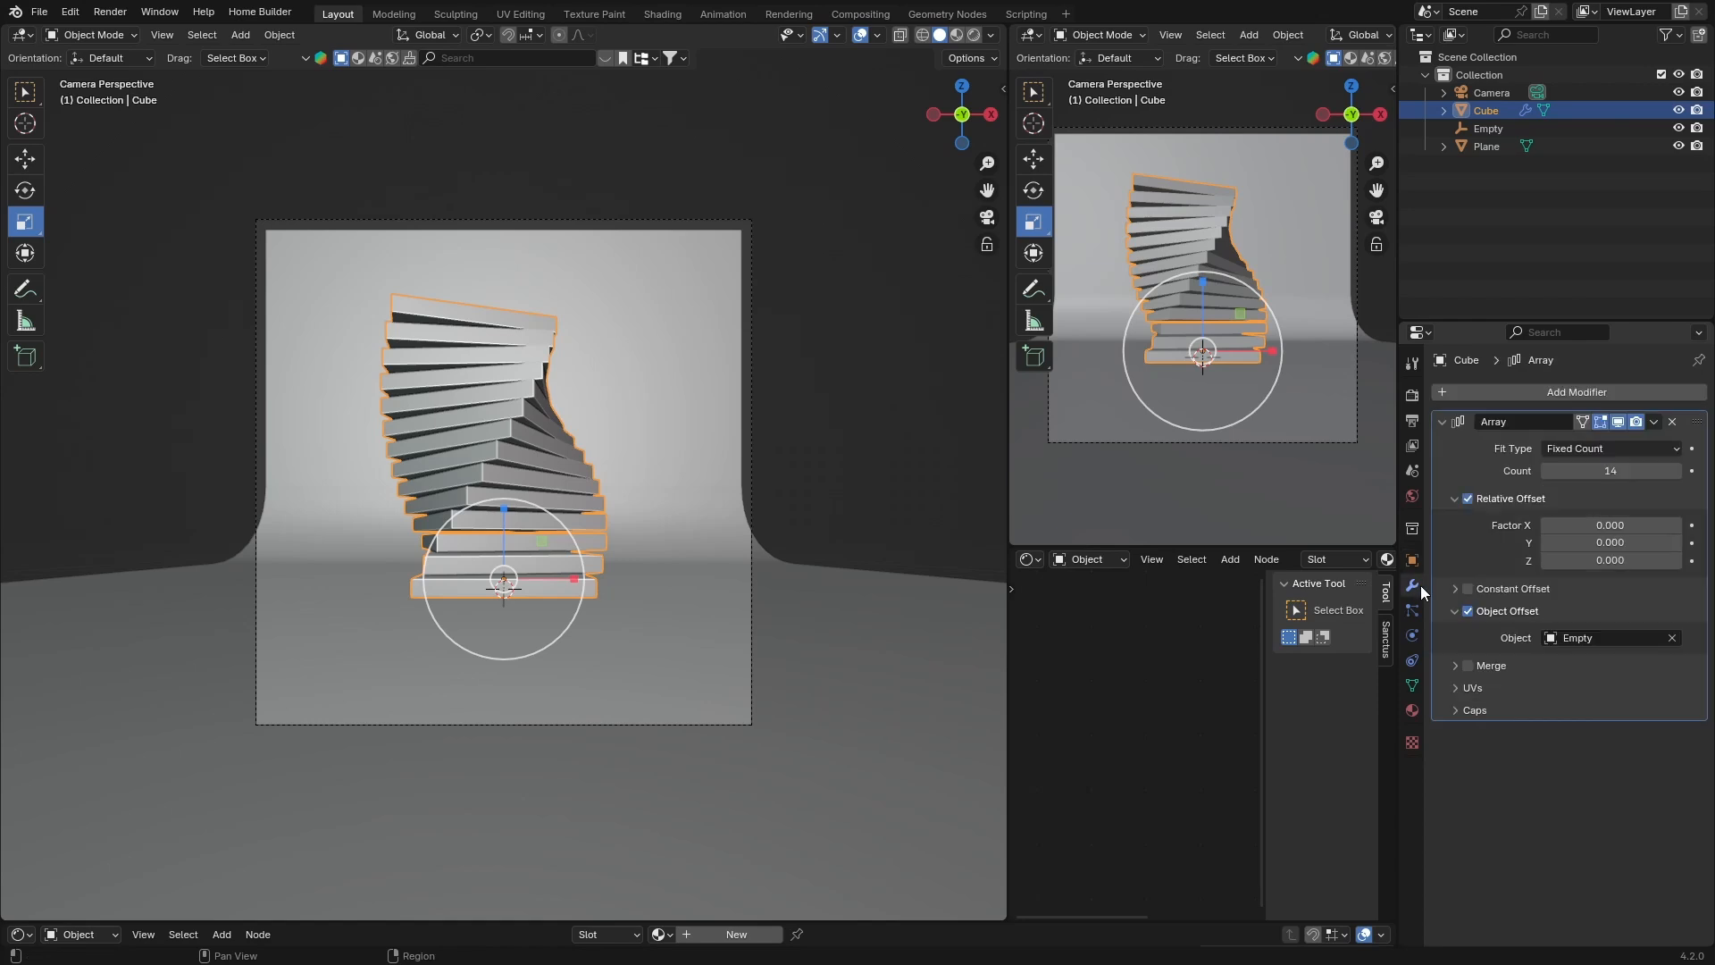
mouse_move(1609, 471)
mouse_down()
mouse_move(1677, 471)
mouse_move(1567, 470)
mouse_move(1598, 470)
mouse_up()
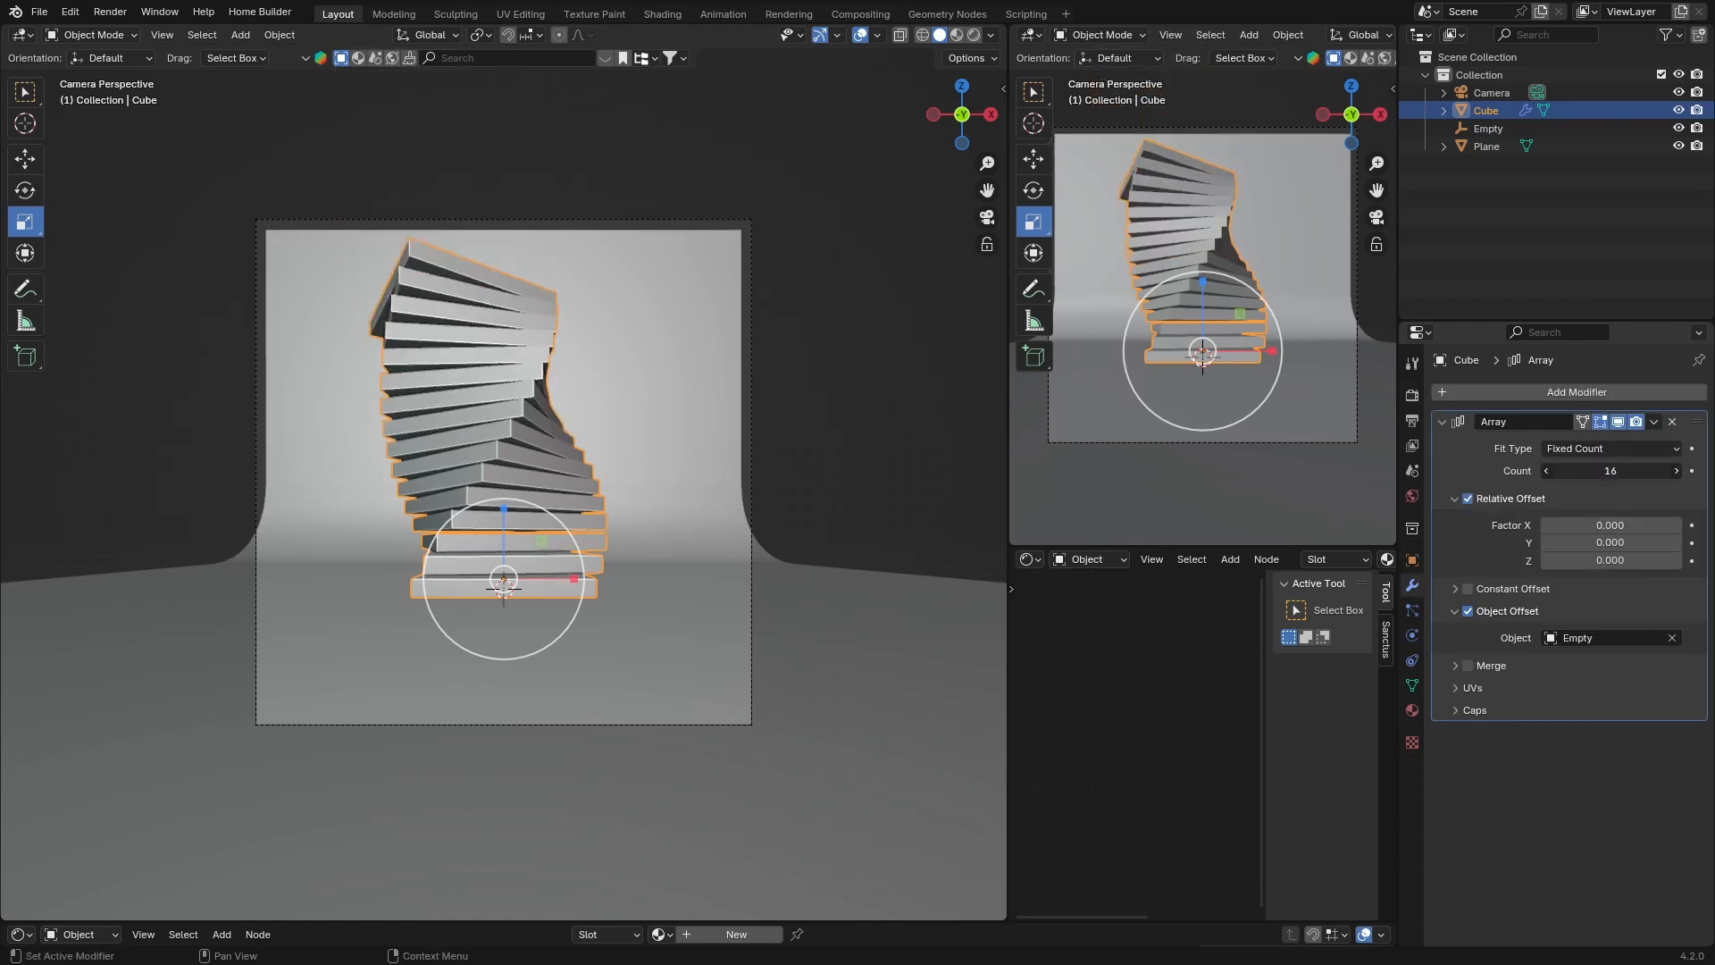
Set the Empty's Z rotation to 42° and inspect the twisted stack from above.
click(1488, 129)
drag(1598, 544, 1669, 544)
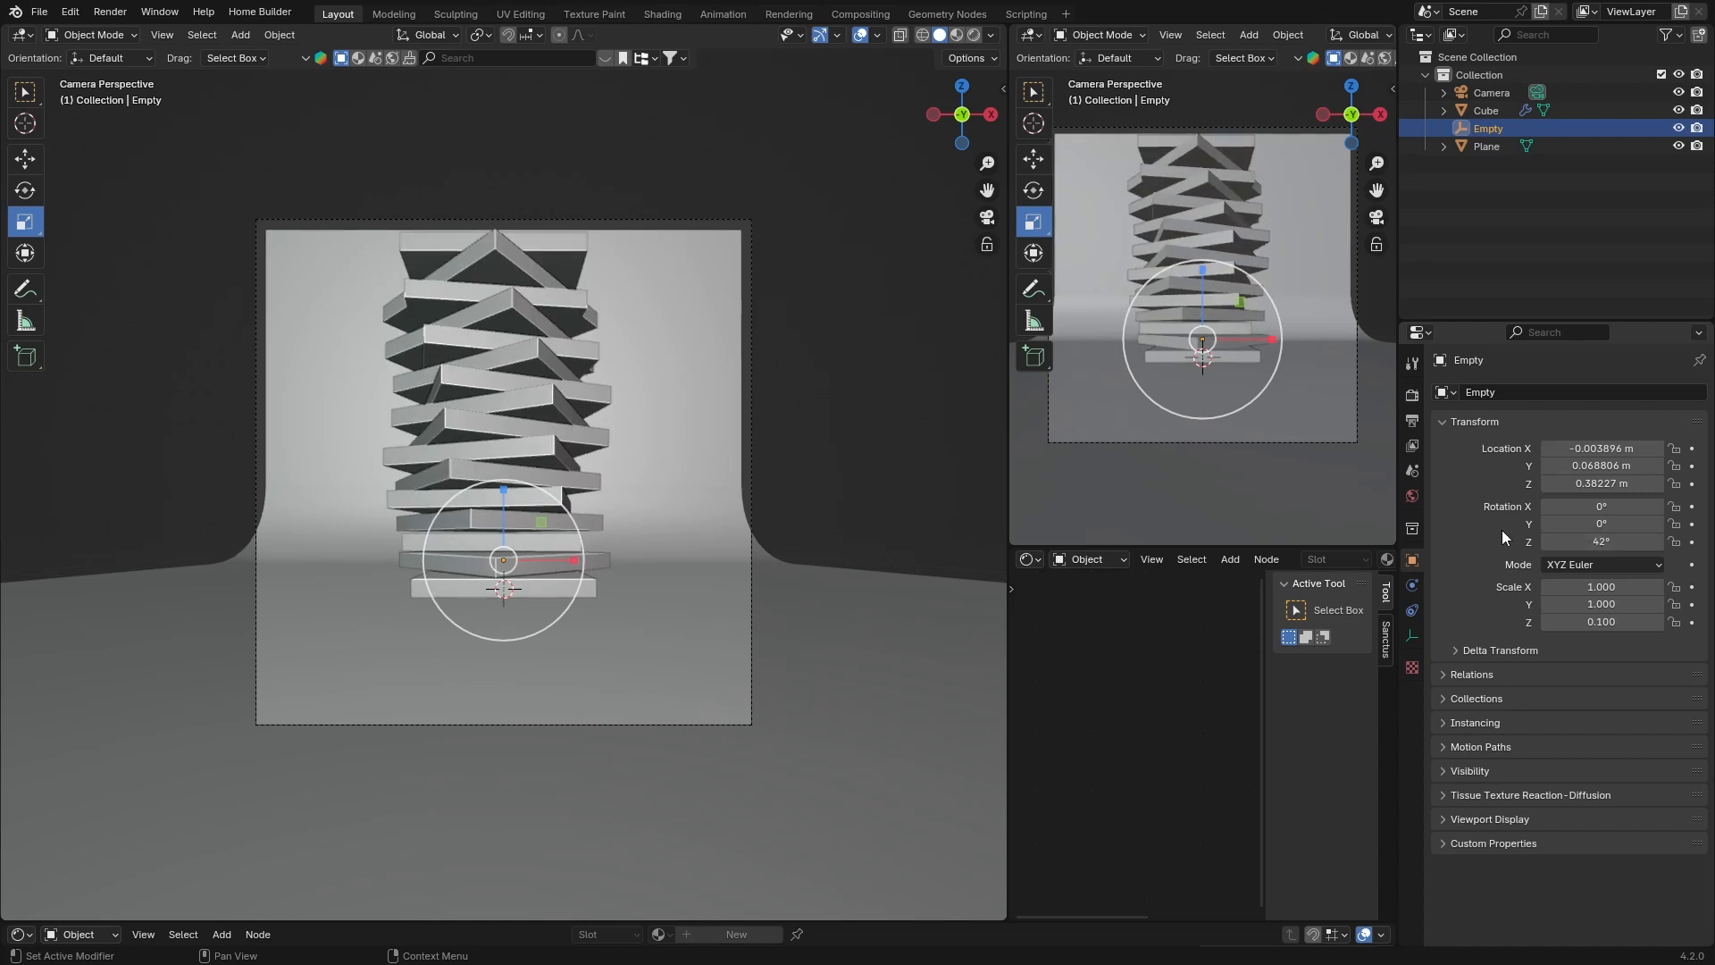
middle_drag(560, 422, 441, 477)
scroll(441, 477, down, 10)
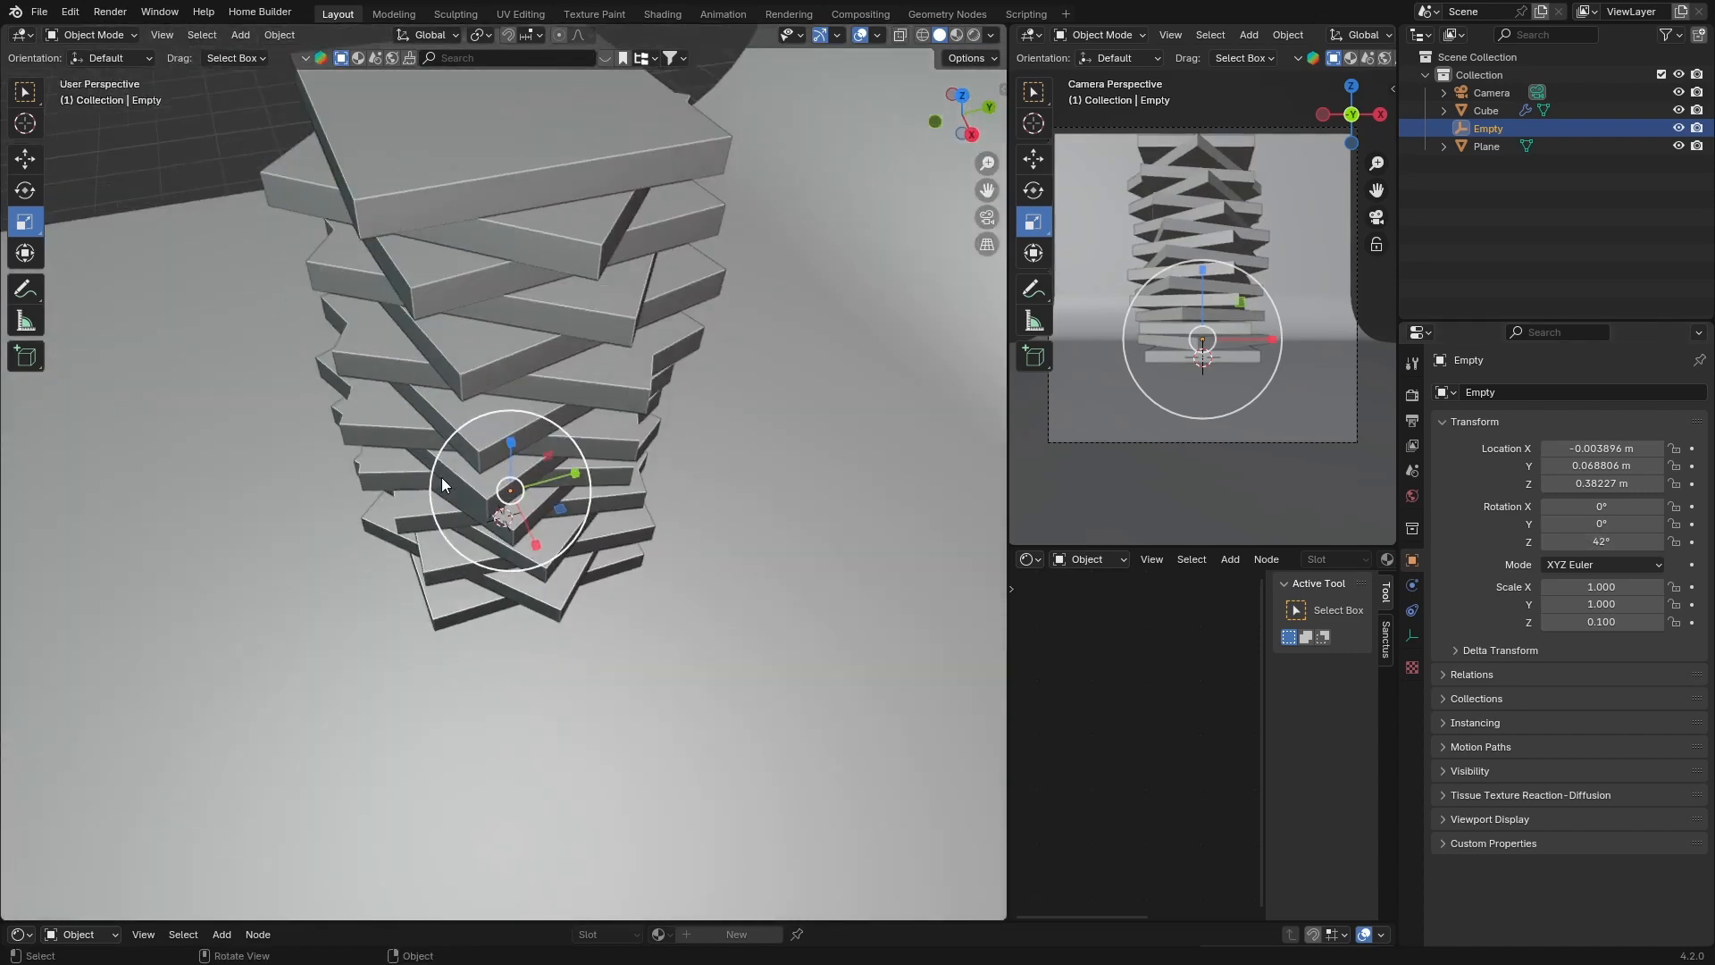
In camera view, move the Empty to about -0.052 m on X and 0.358 m on Z to tighten the slab spacing.
click(1156, 190)
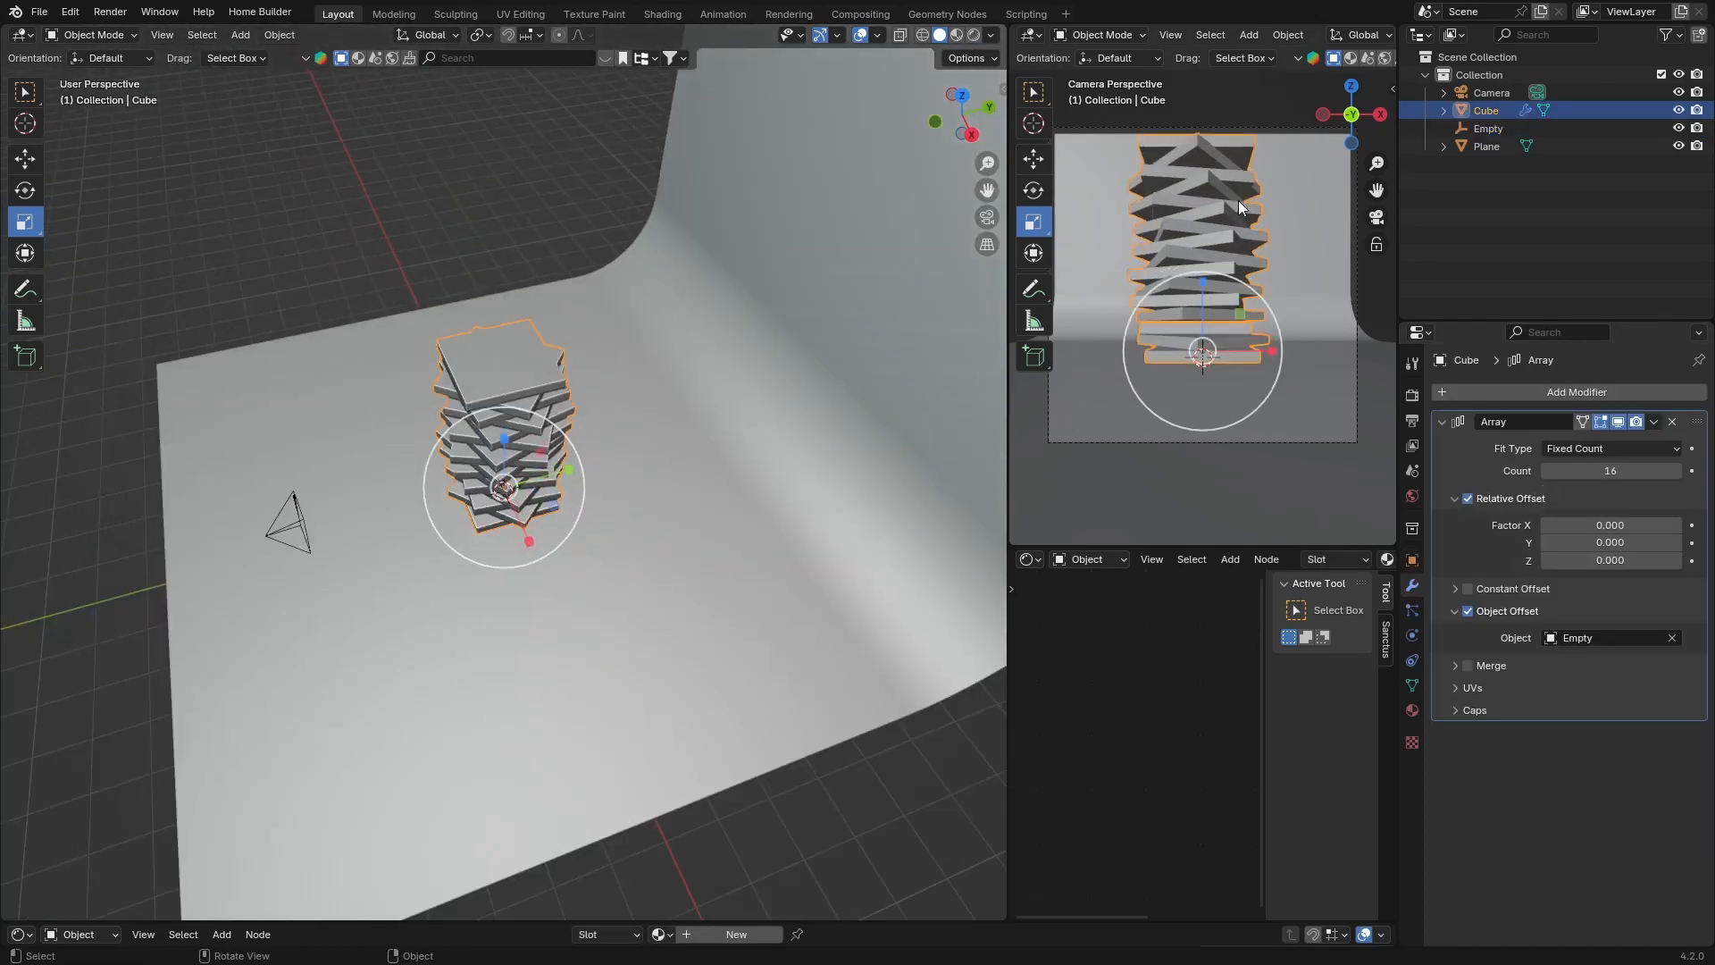
click(1478, 131)
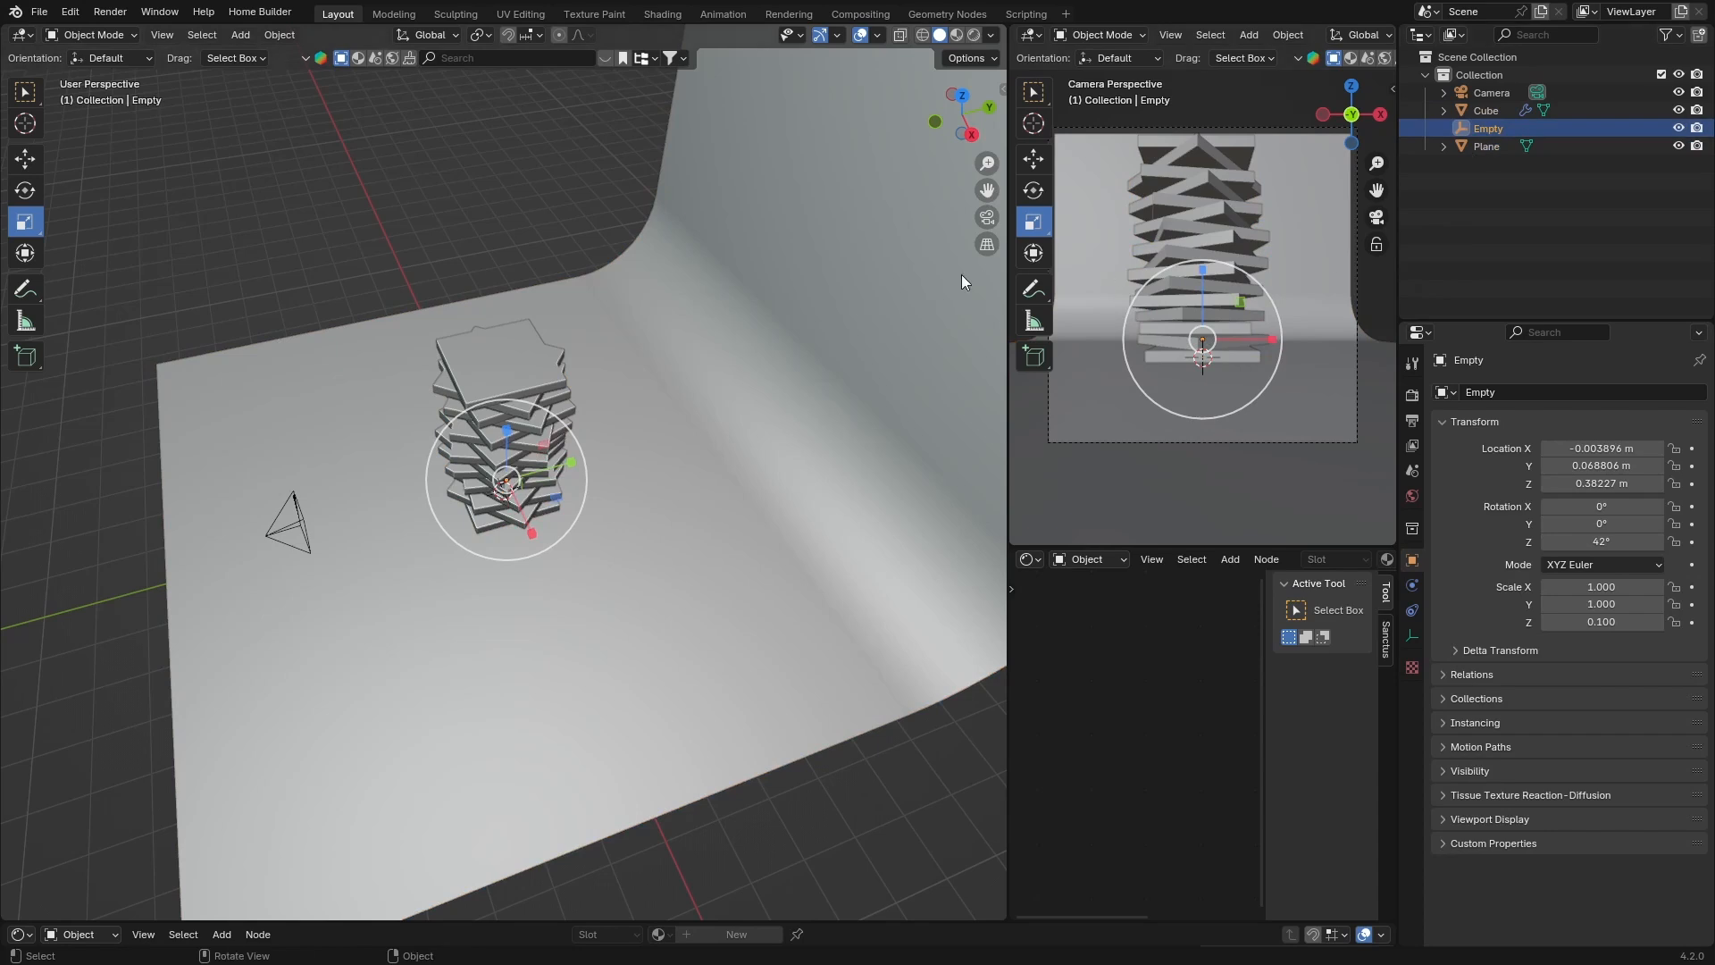
click(987, 217)
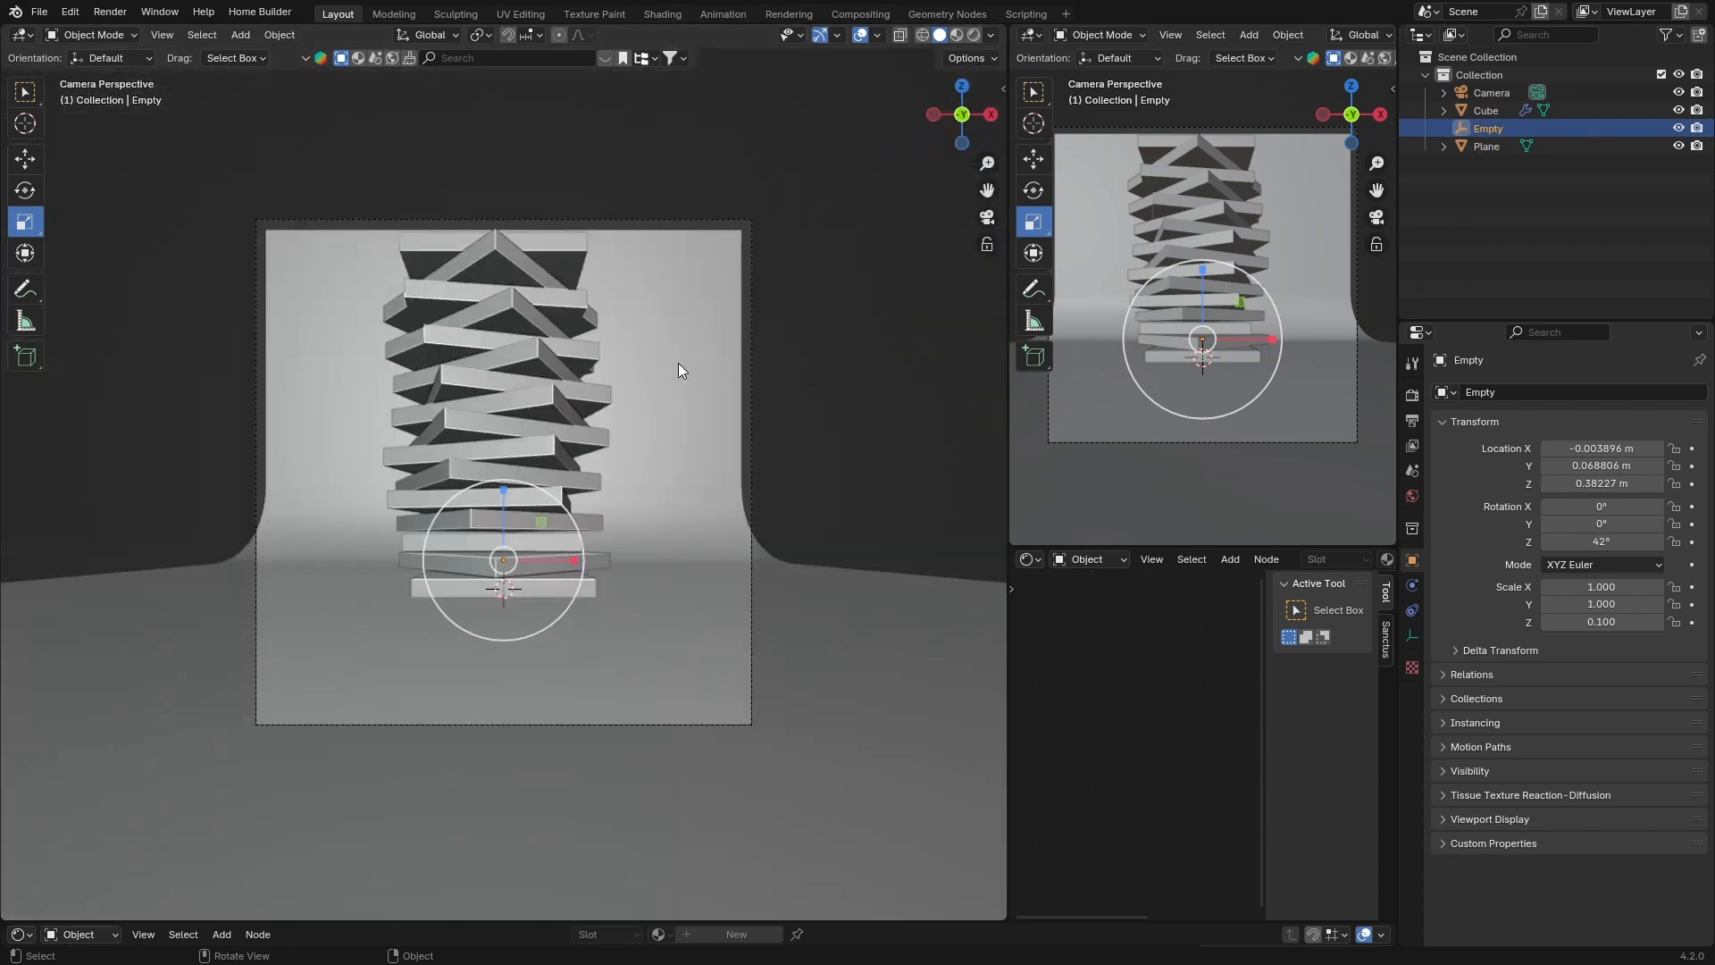
key(g)
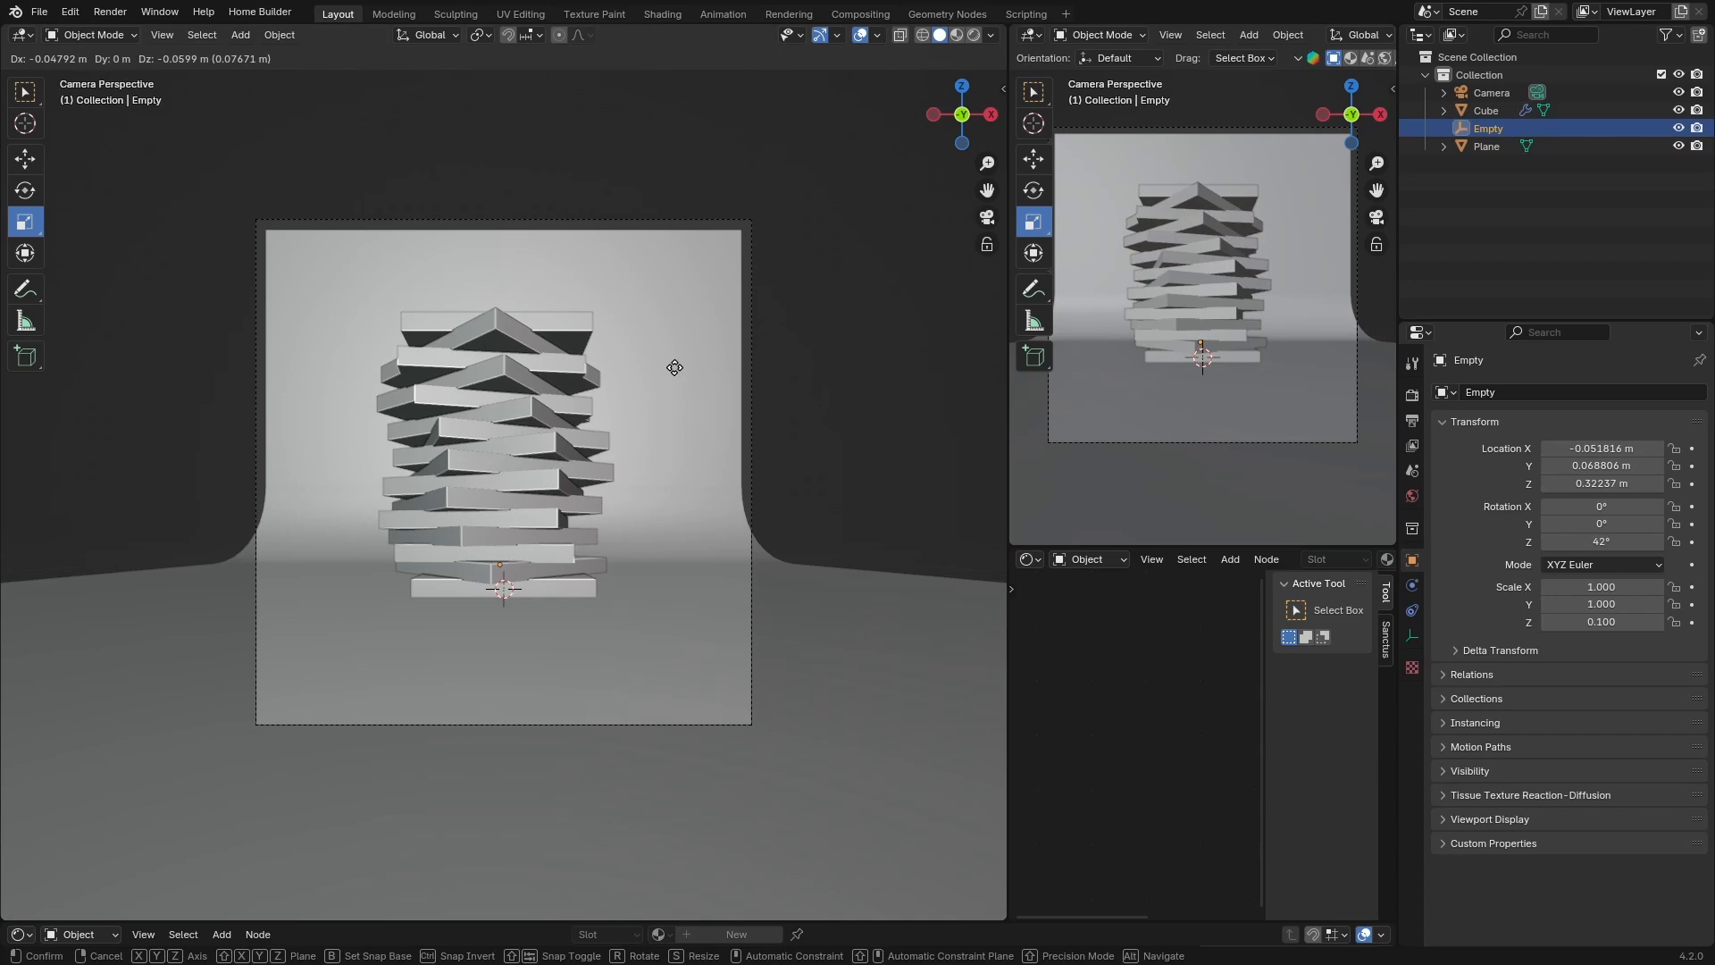
click(674, 364)
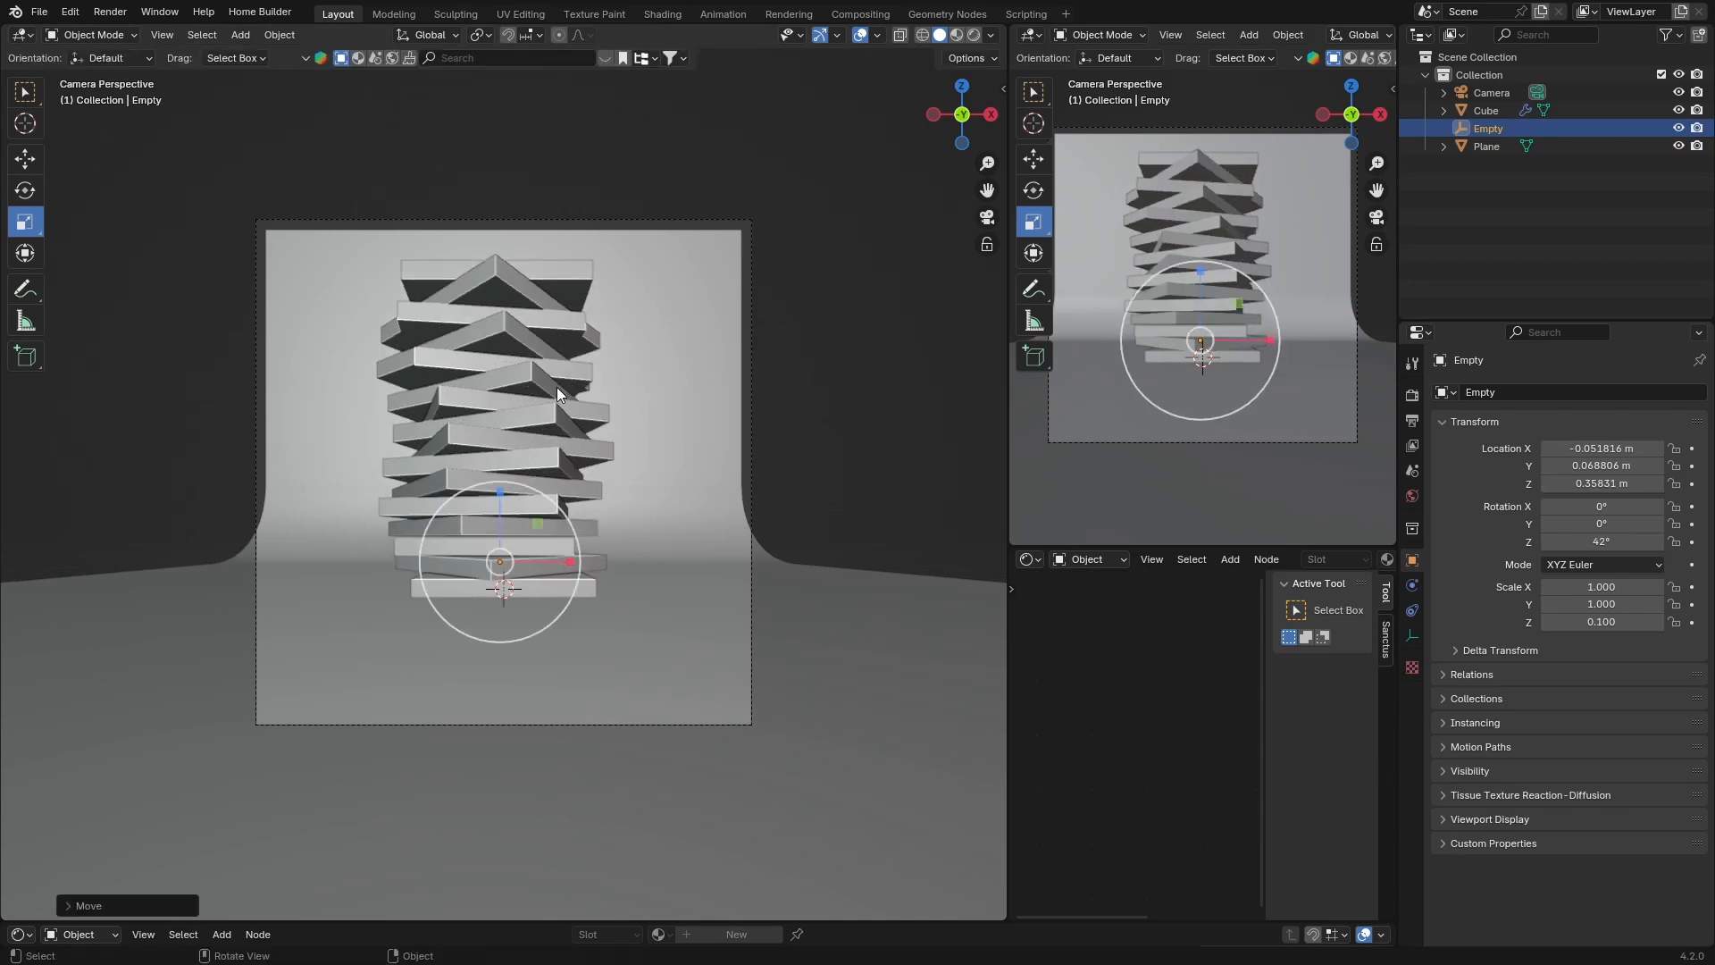
Move the camera back along the Y axis to about -8.09 m so the whole tower has more room in frame.
middle_drag(555, 387, 518, 415)
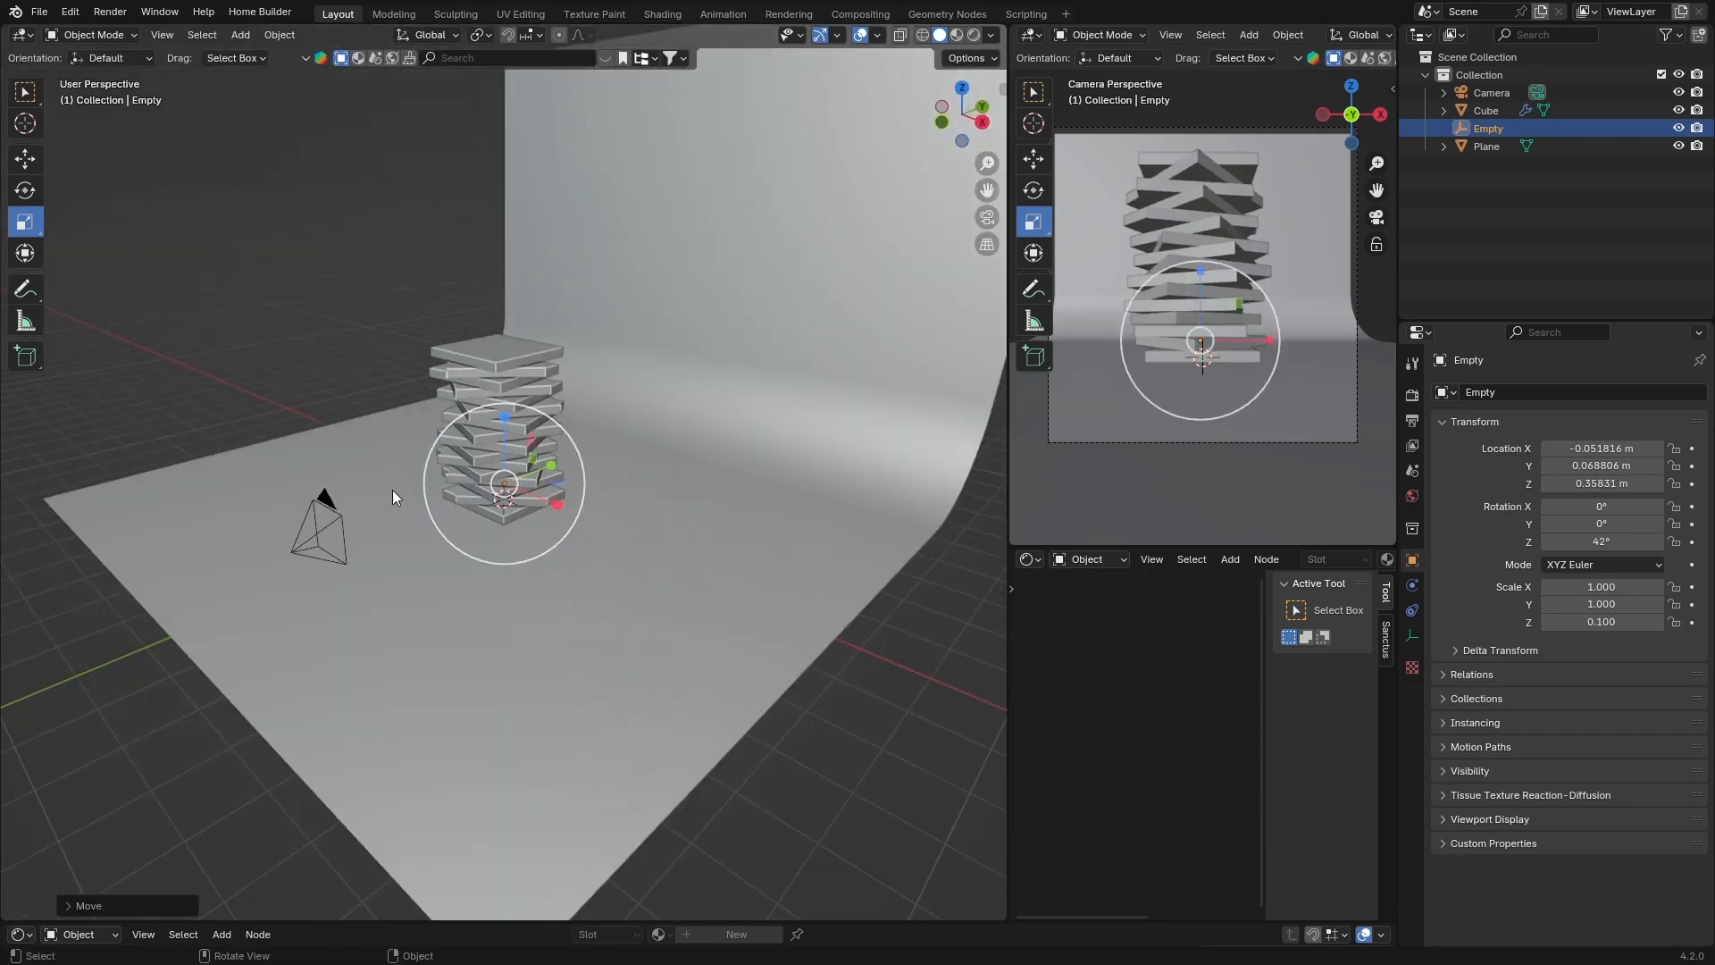
click(319, 523)
key(g)
key(y)
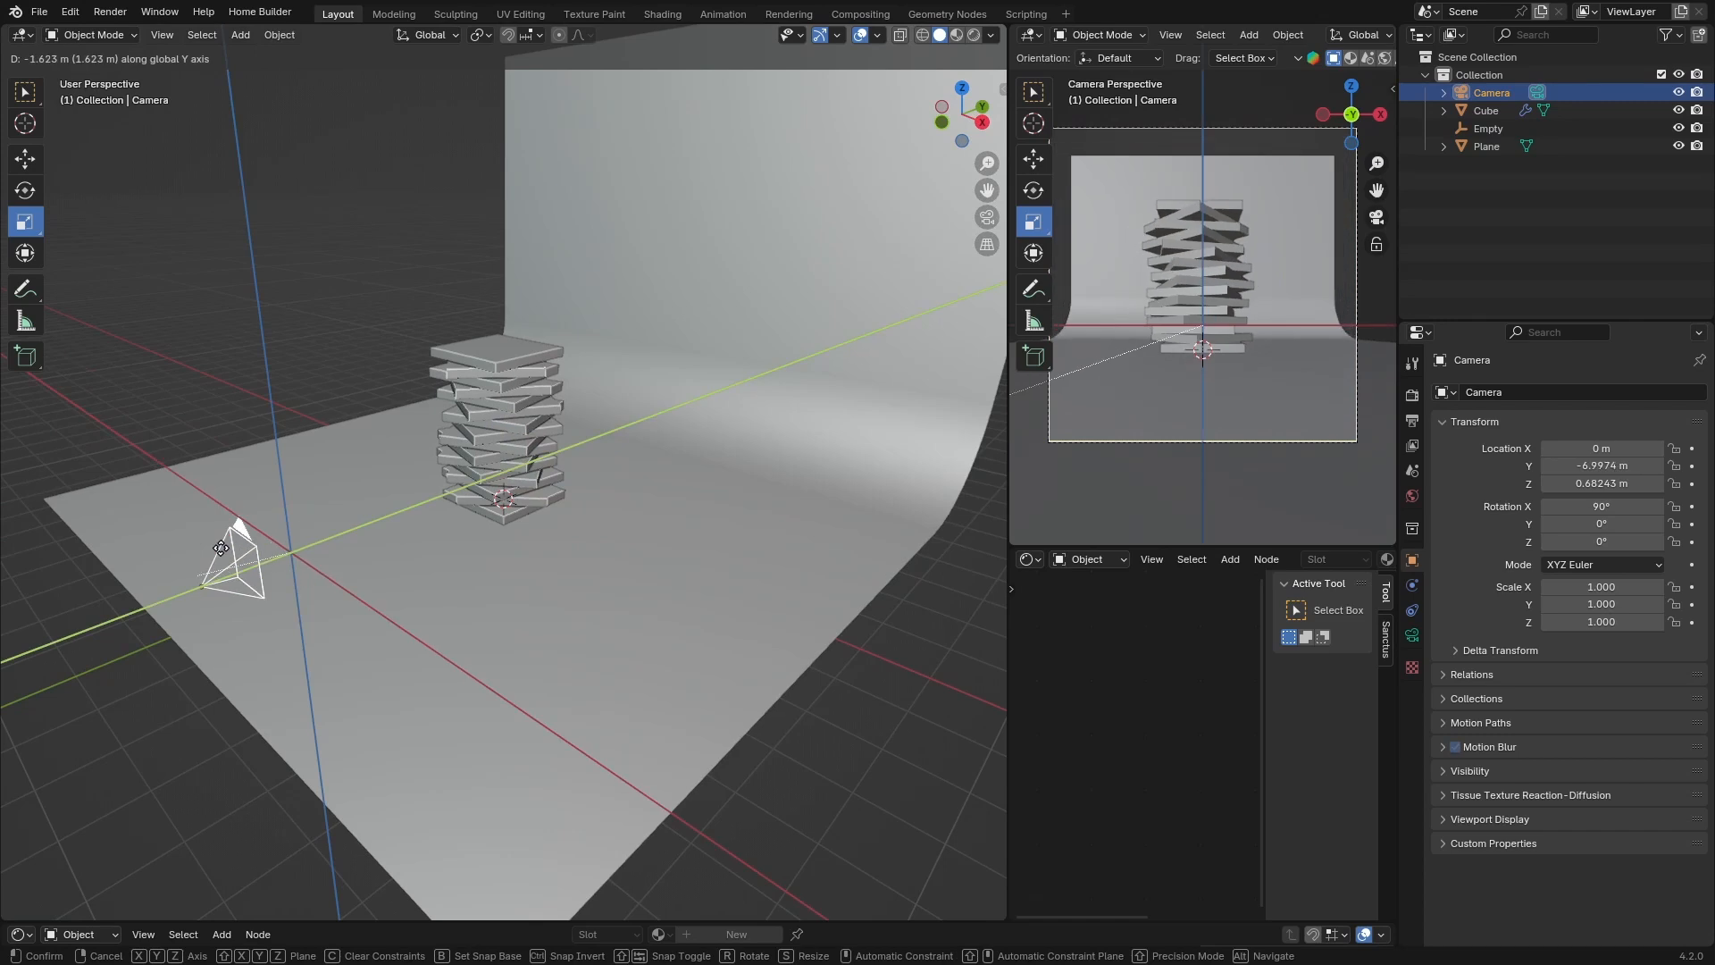
click(143, 585)
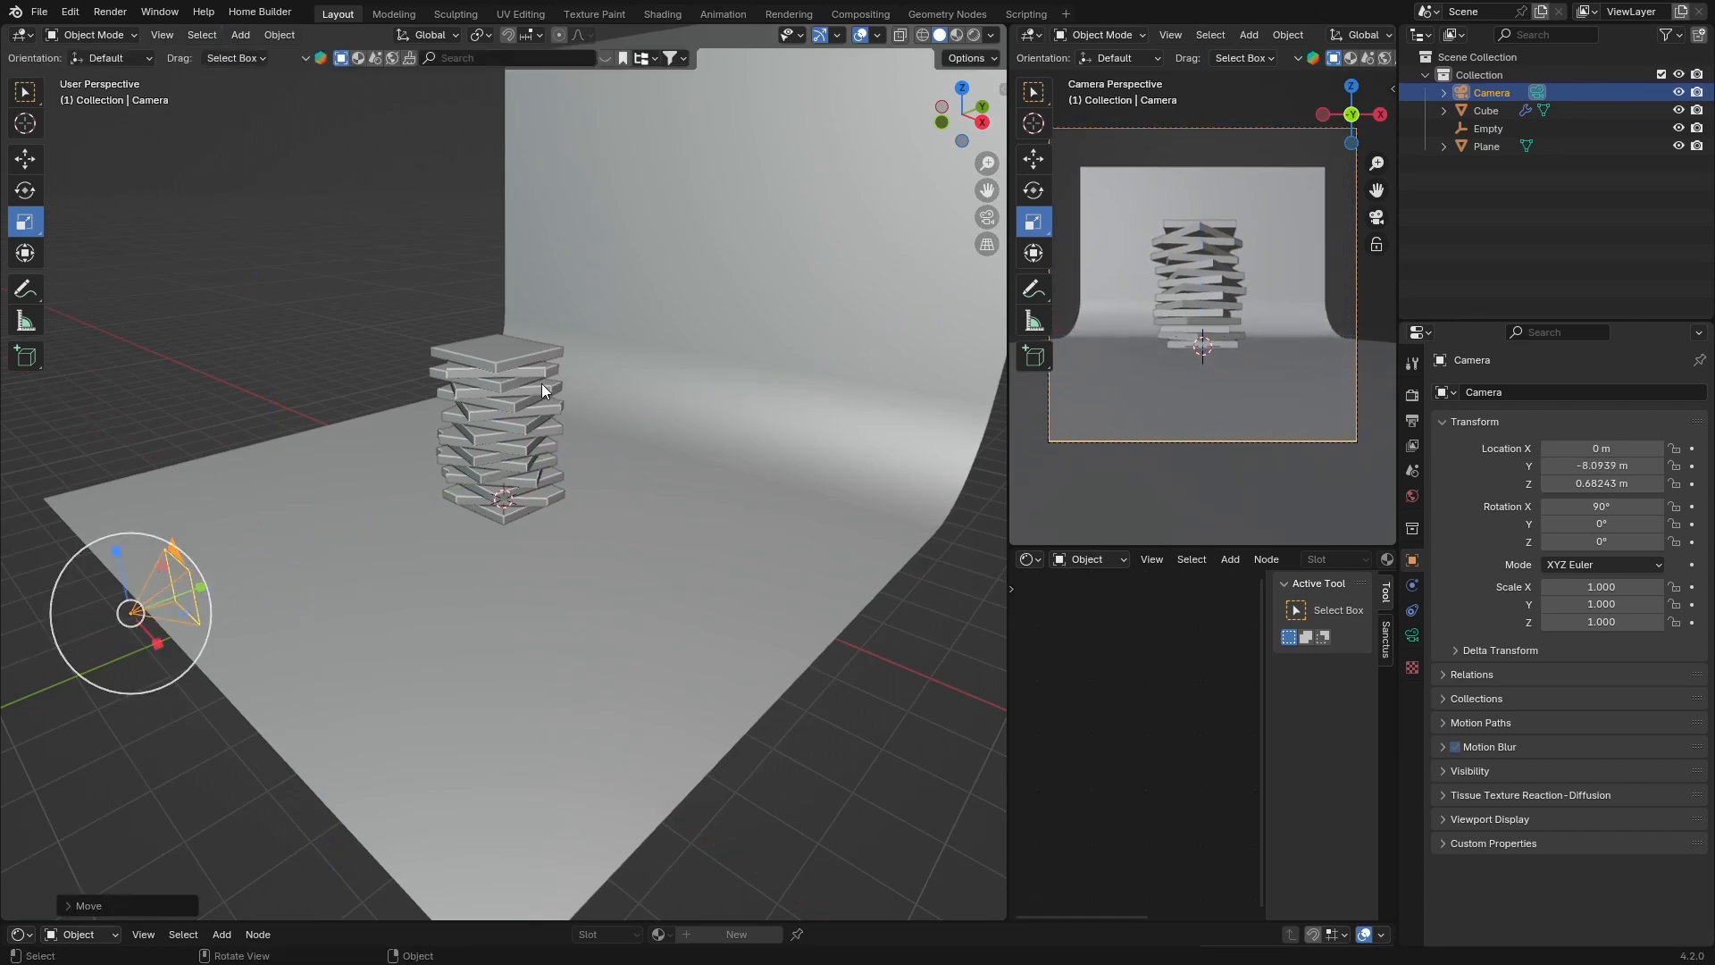
Scale the curved backdrop plane wider along X and taller along Z so it fills the camera frame.
click(733, 362)
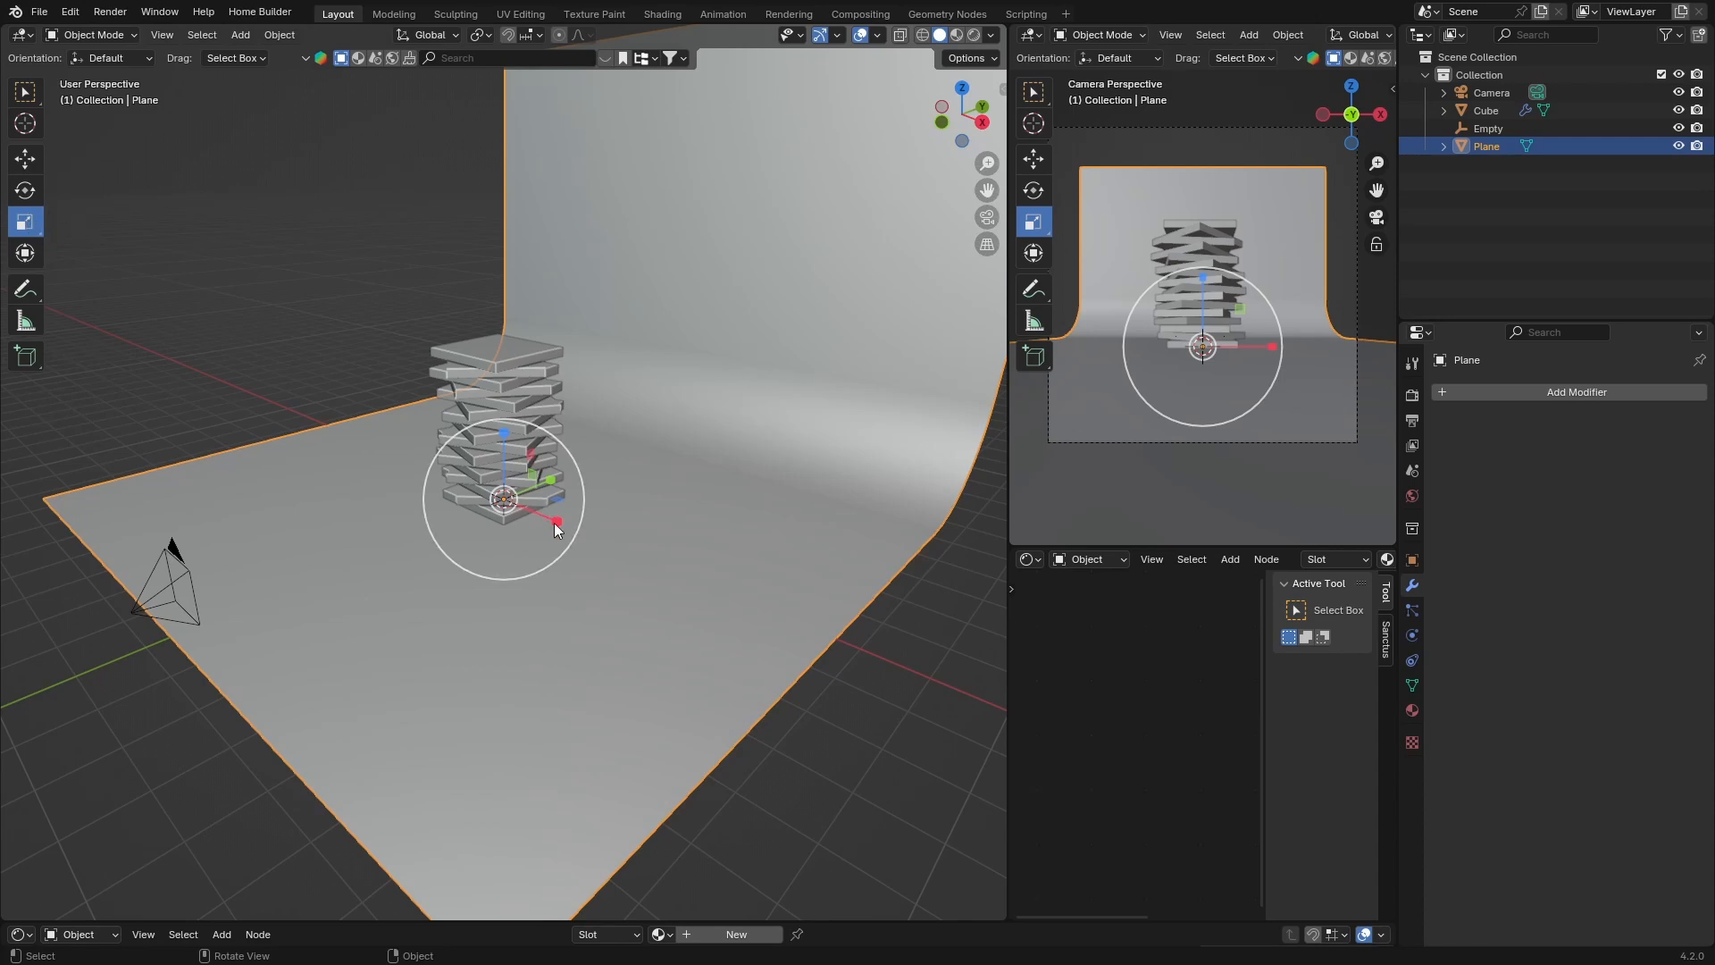
drag(553, 527, 646, 536)
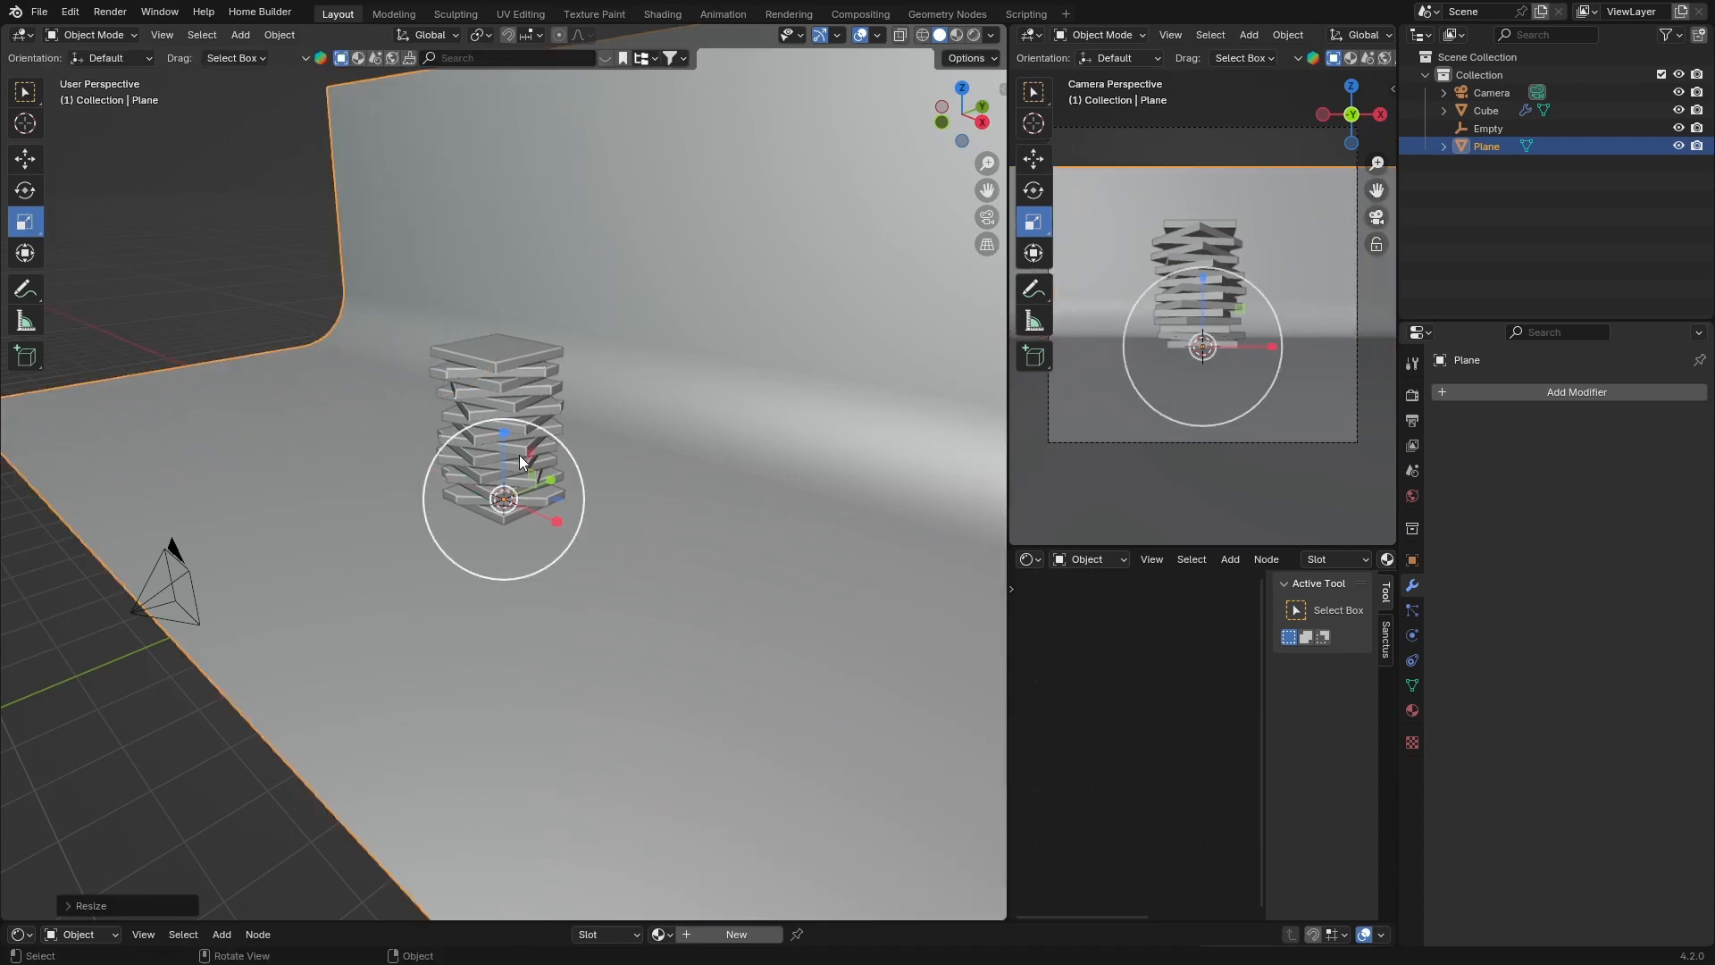
drag(505, 435, 505, 422)
click(156, 280)
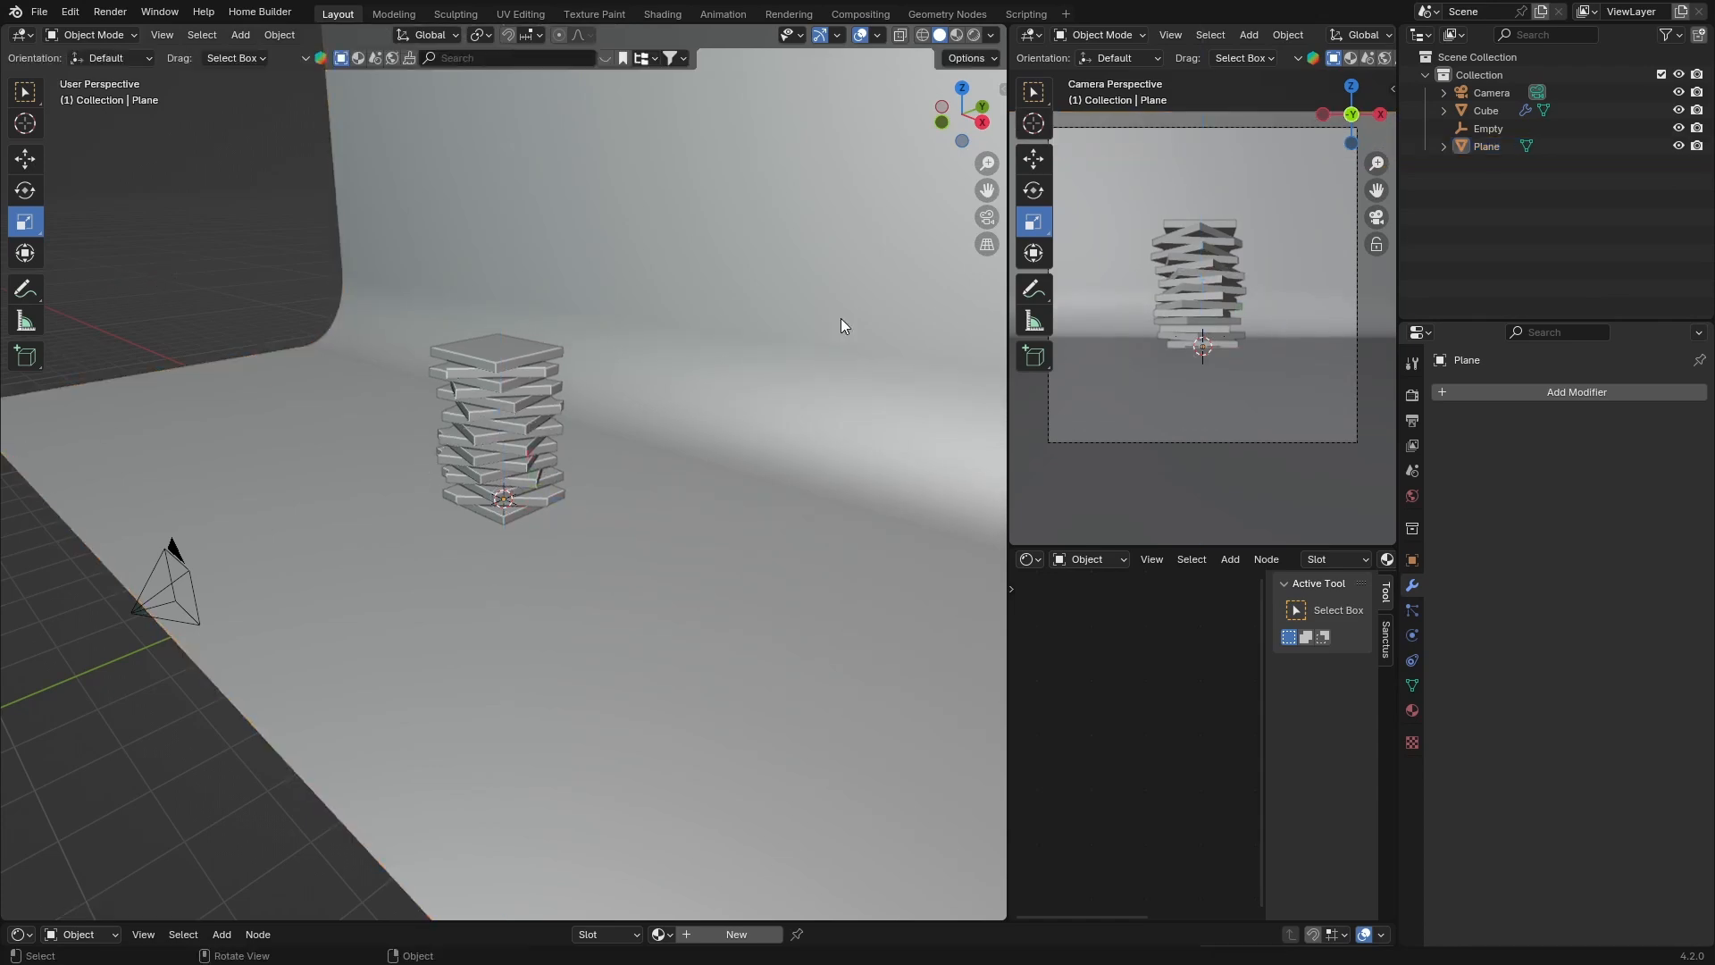
Return to the camera view and set the slab's Array modifier count to 25.
click(986, 217)
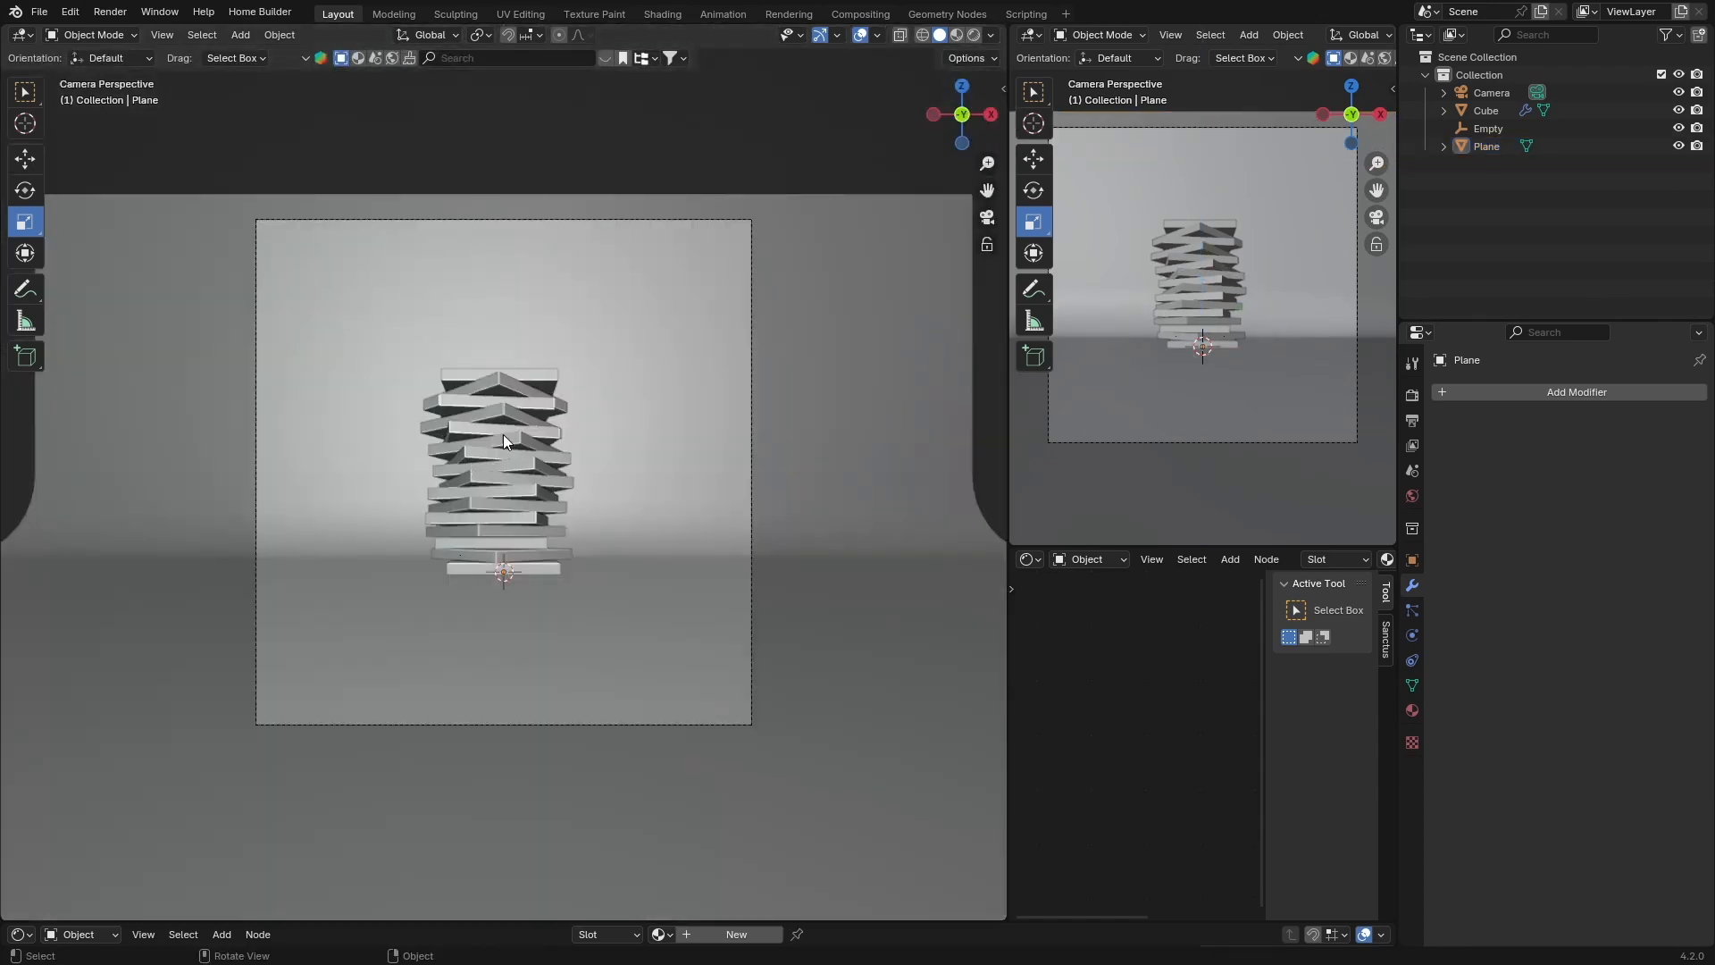
click(489, 418)
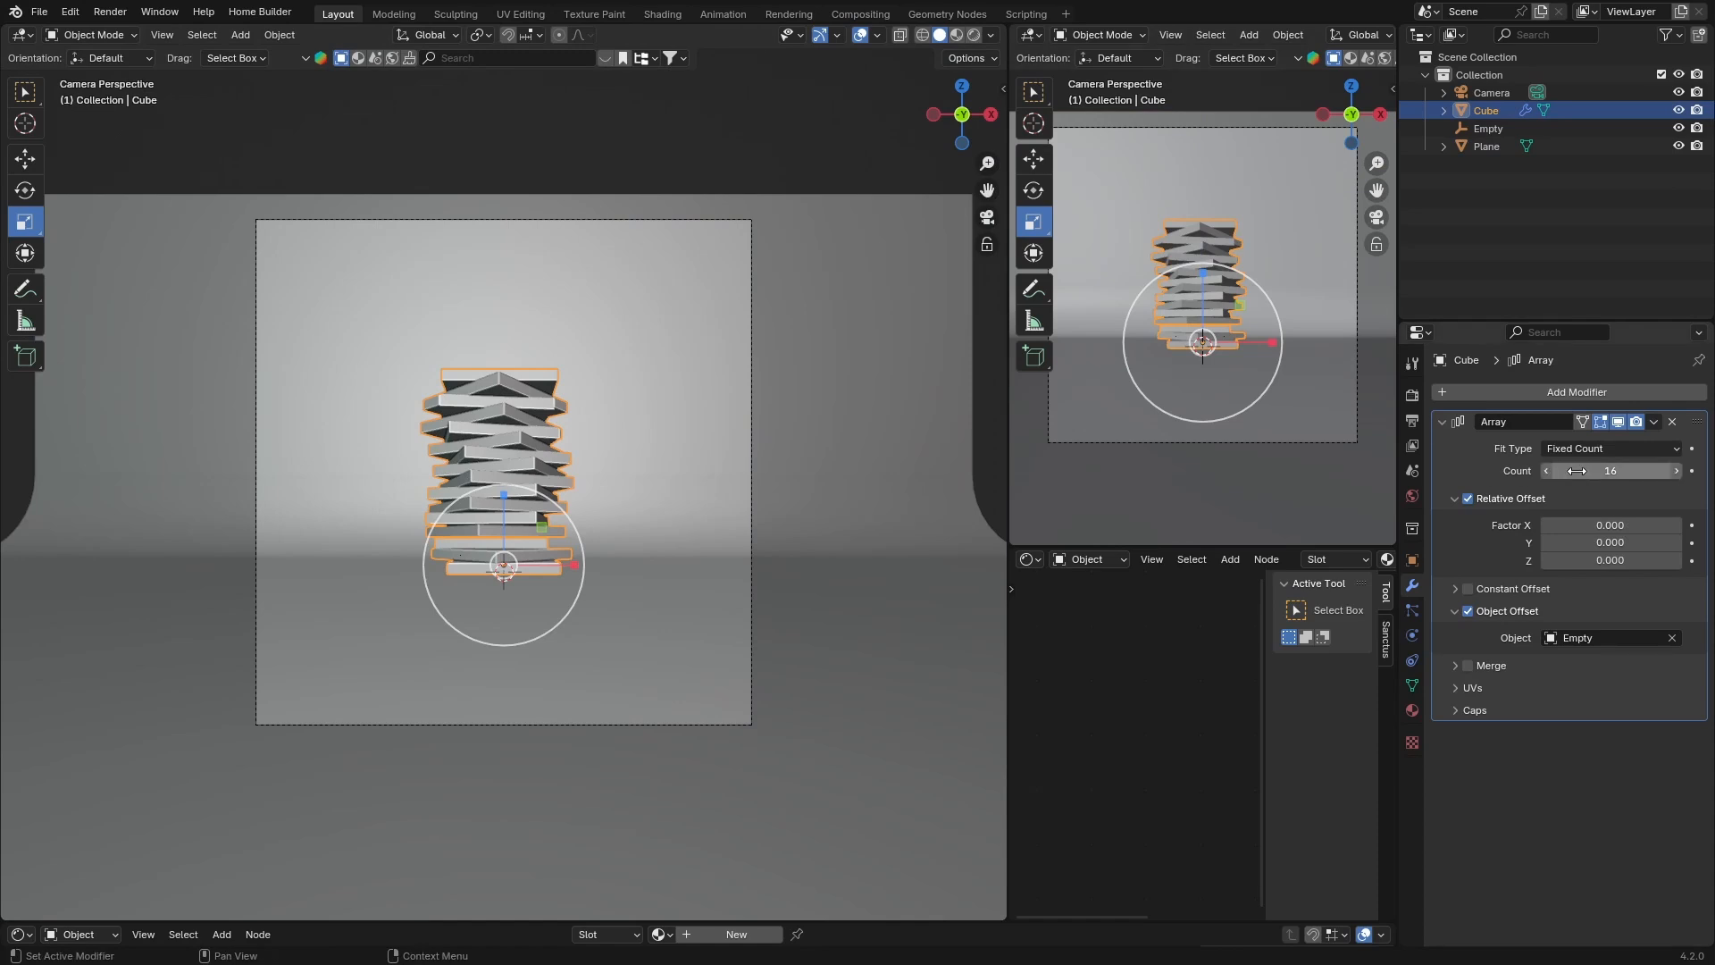
drag(1610, 471, 1652, 471)
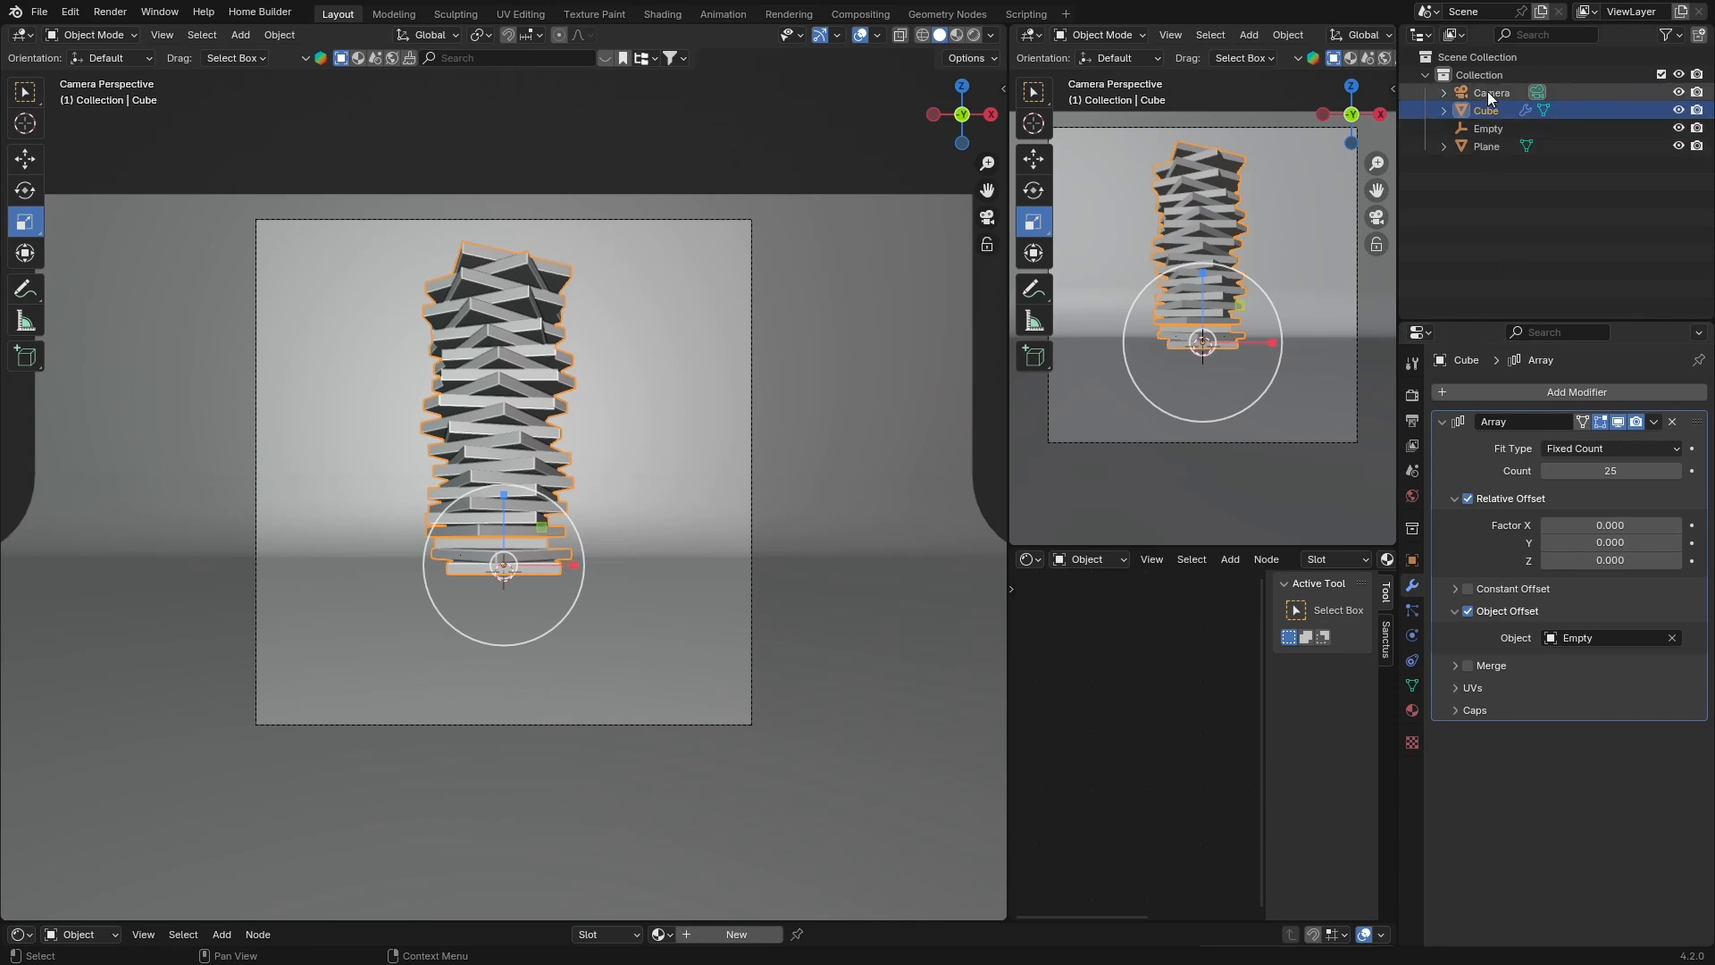
Set the Empty's Z rotation to 14° for a spiral twist and deselect everything.
click(1488, 130)
drag(1601, 541, 1614, 542)
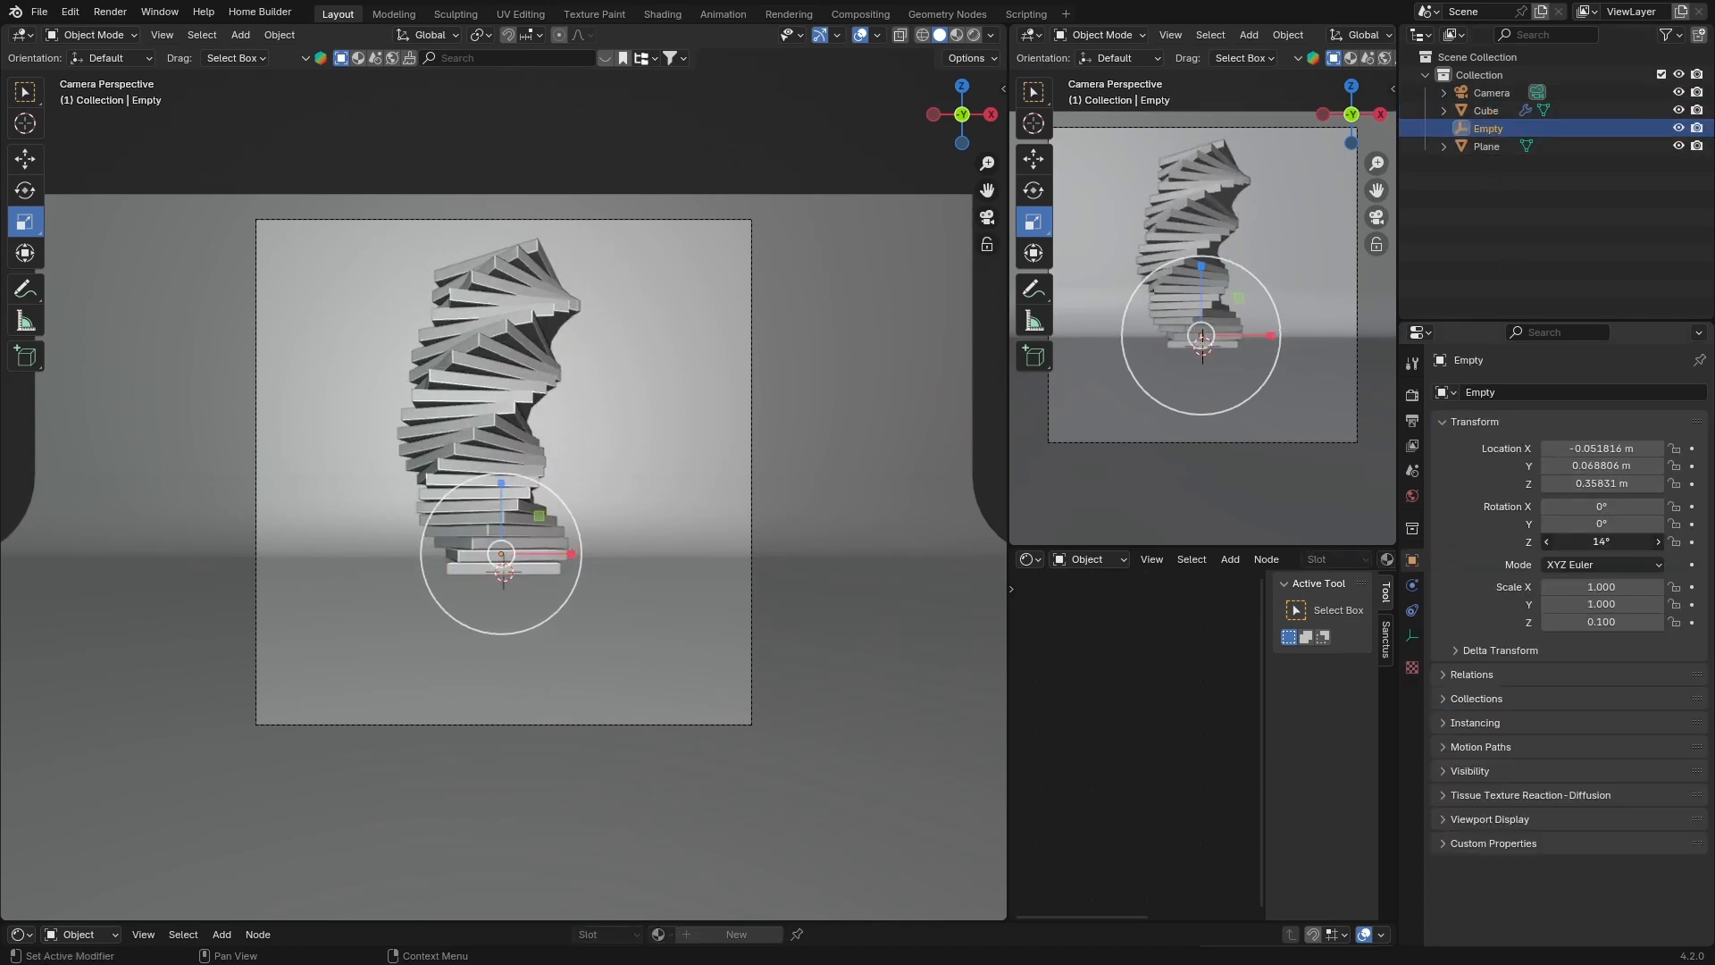
key(alt+a)
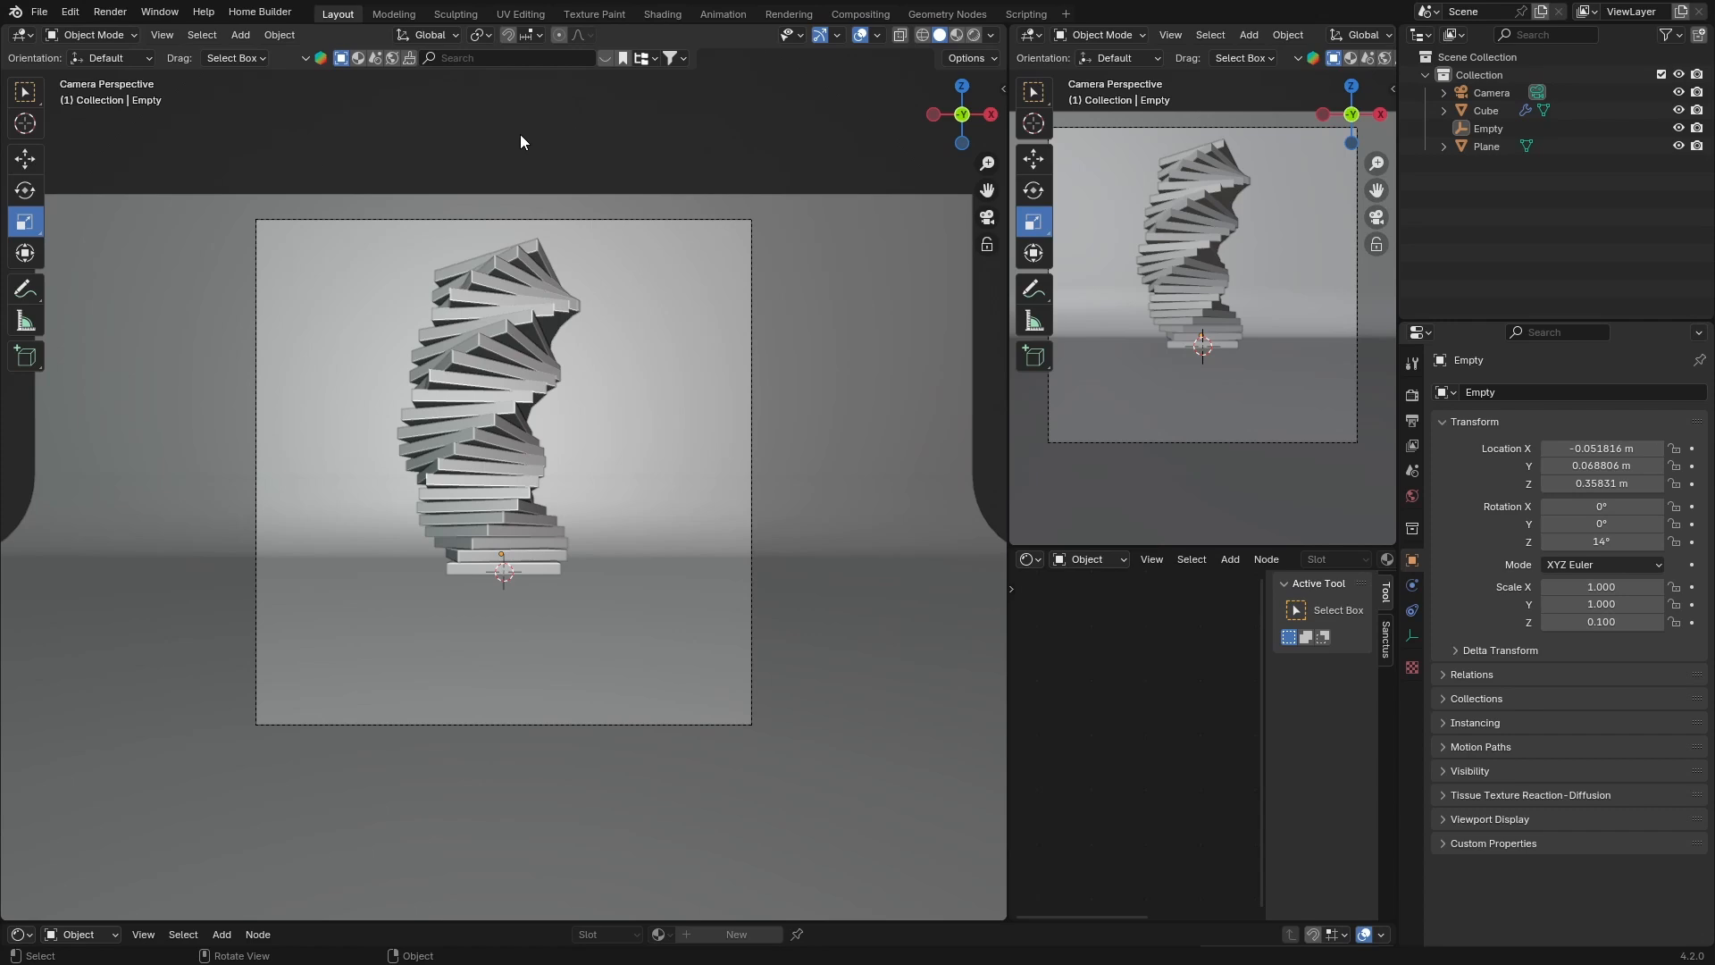
Add a Simple Deform modifier to the slab tower after its Array modifier.
click(466, 335)
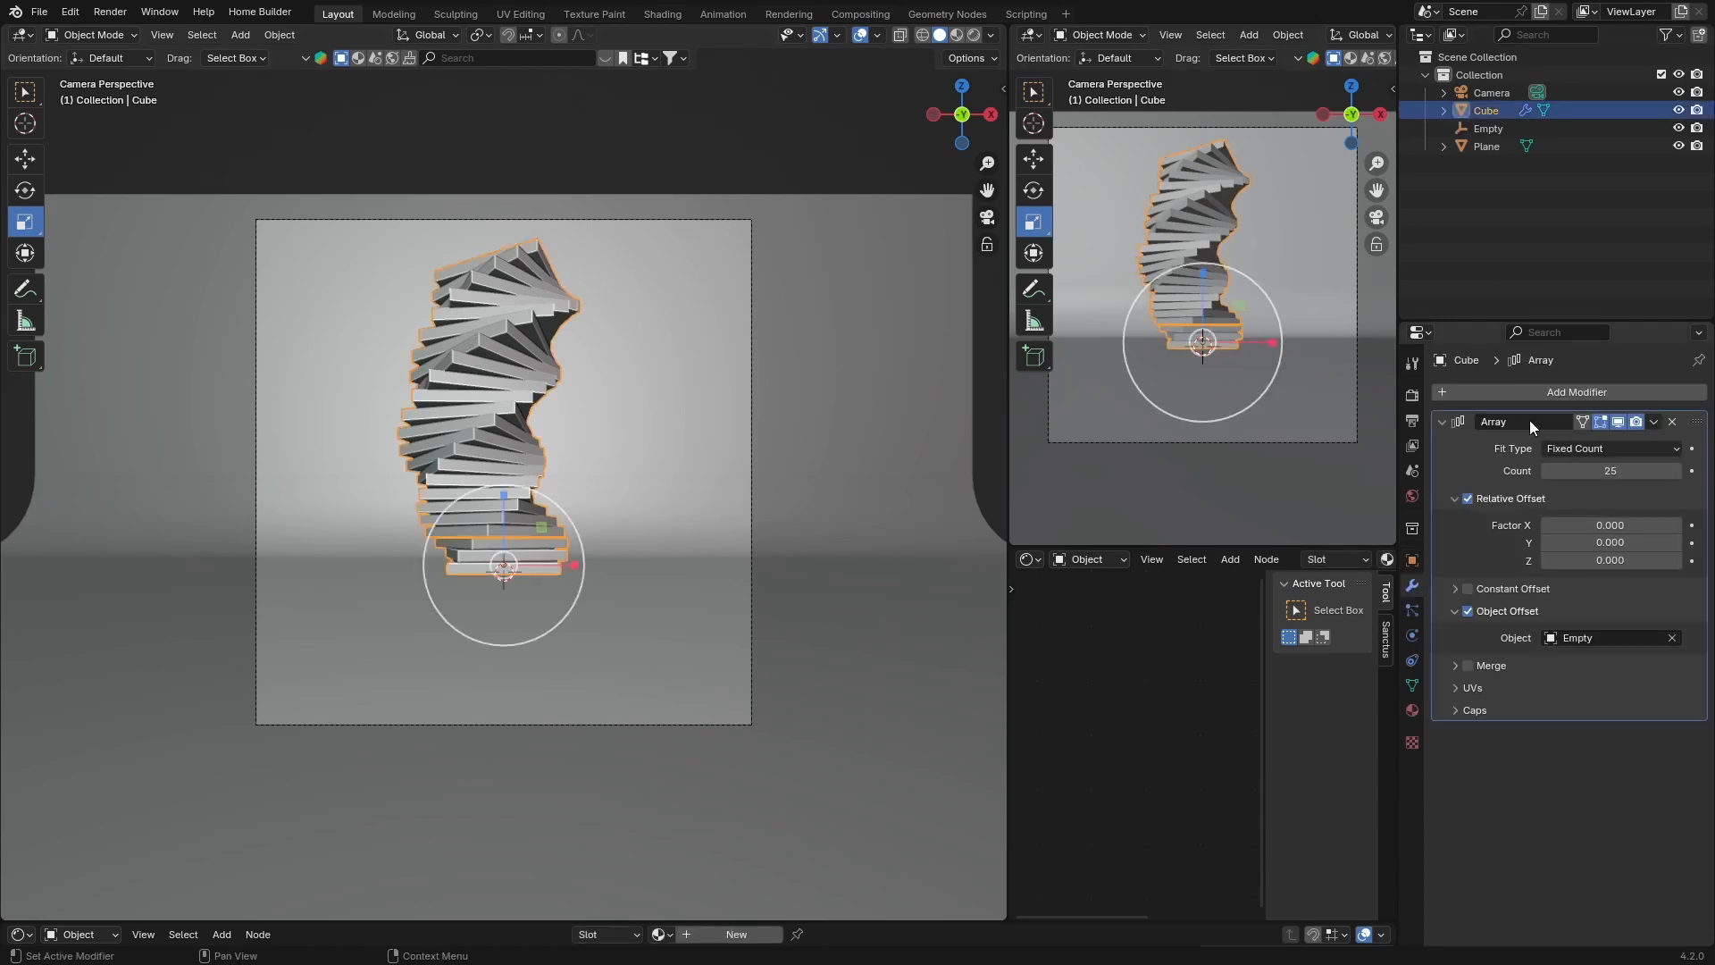
click(1442, 423)
click(1490, 393)
click(1438, 398)
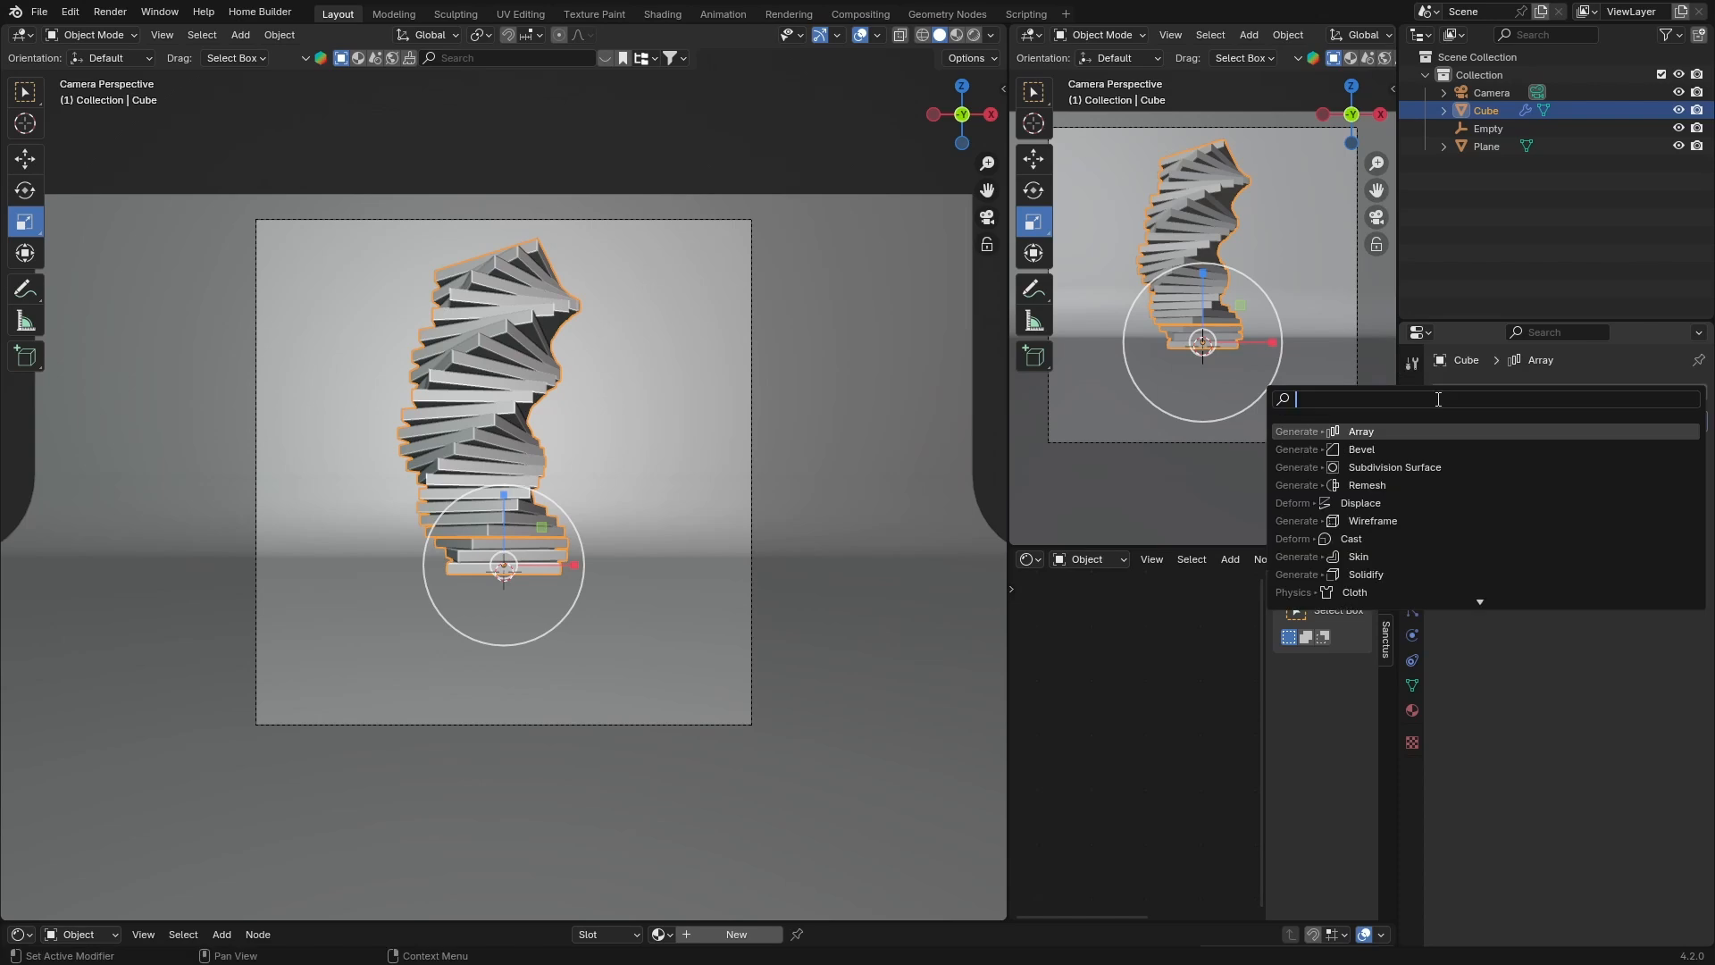
text(simp)
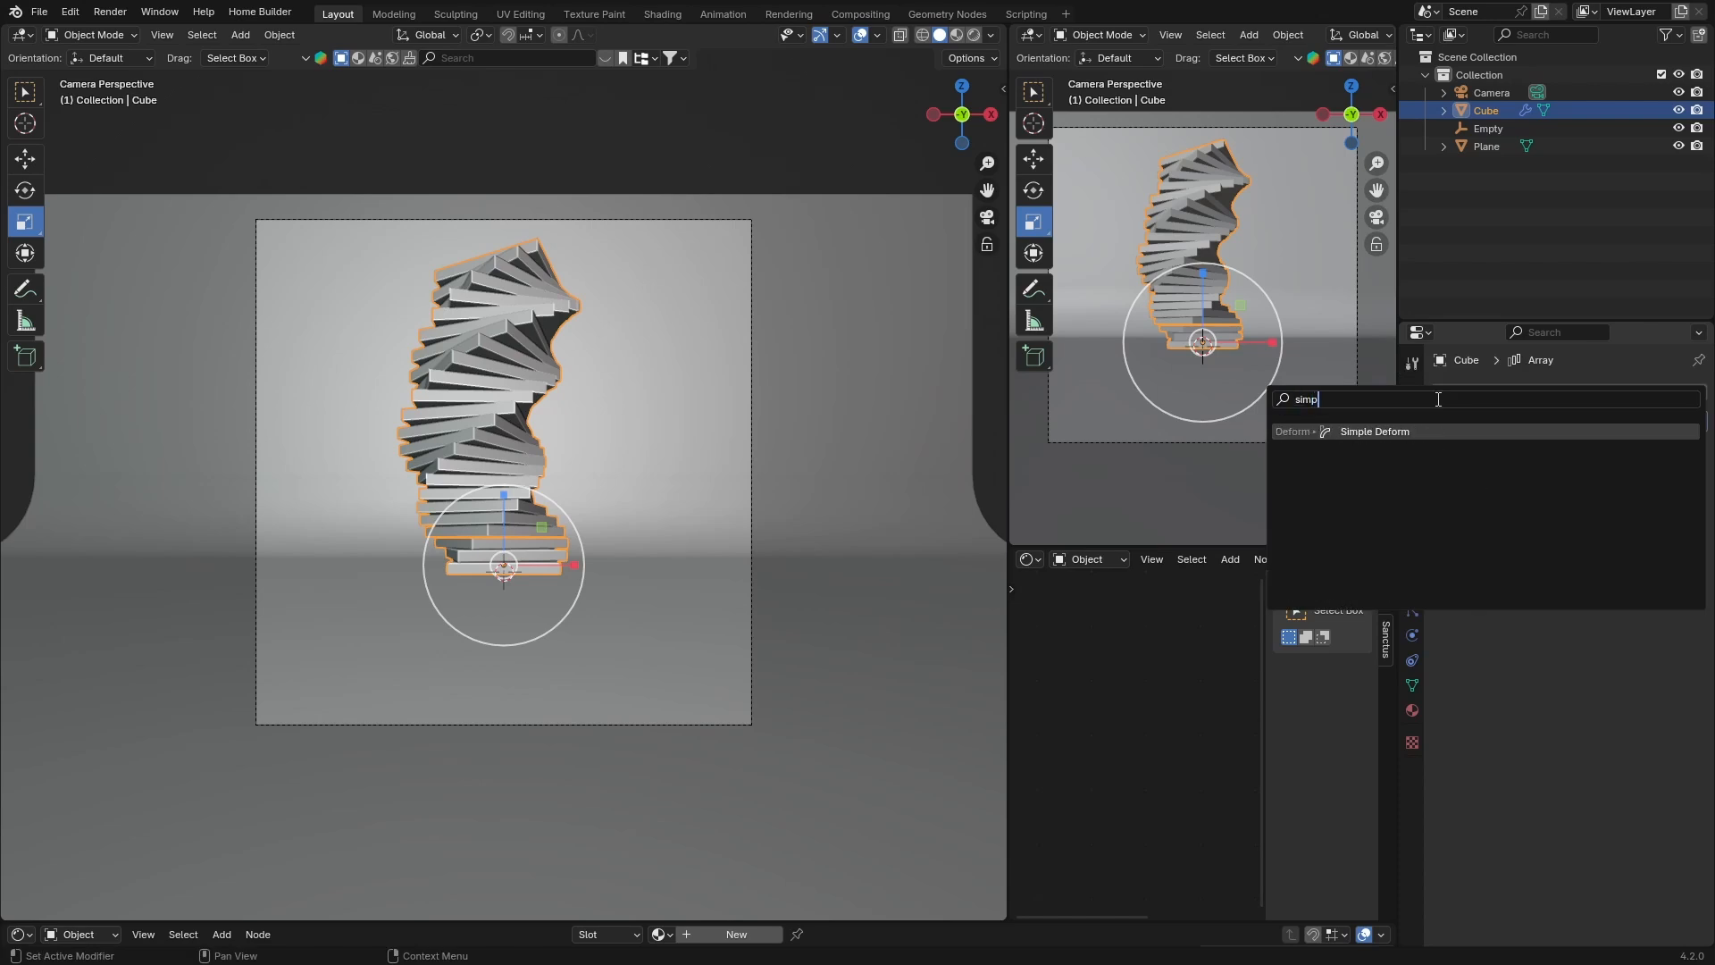
key(Return)
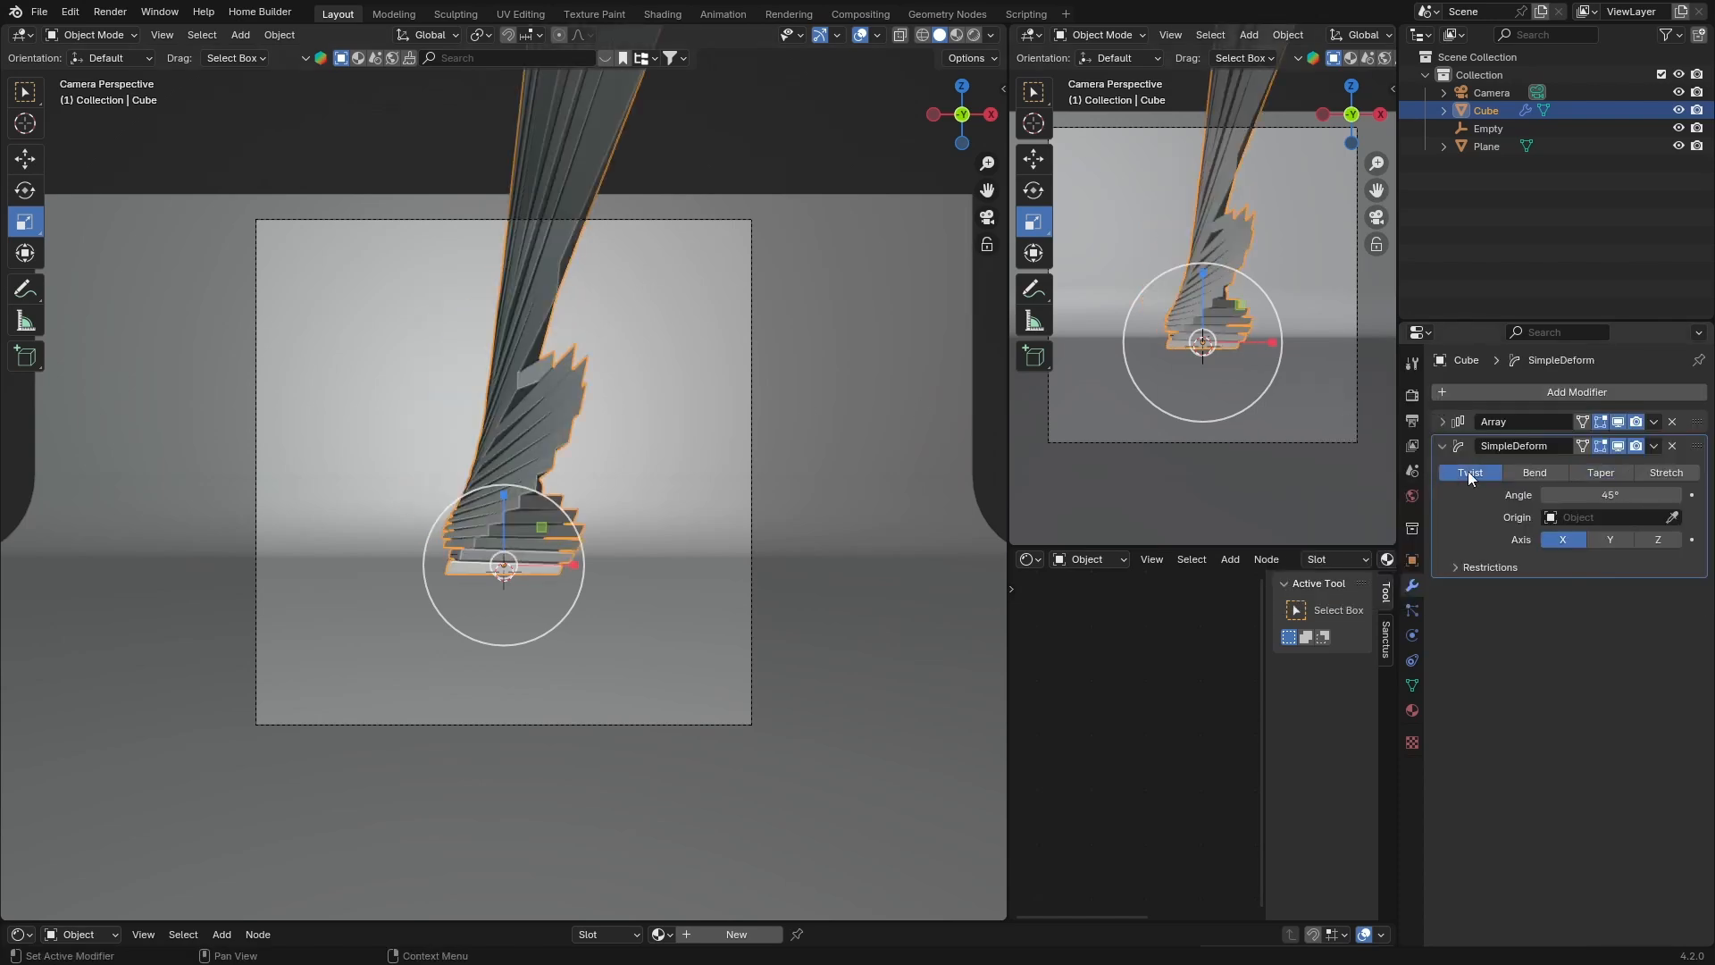
Set the Simple Deform modifier to Stretch along the Z axis with a factor of -0.005.
click(1658, 470)
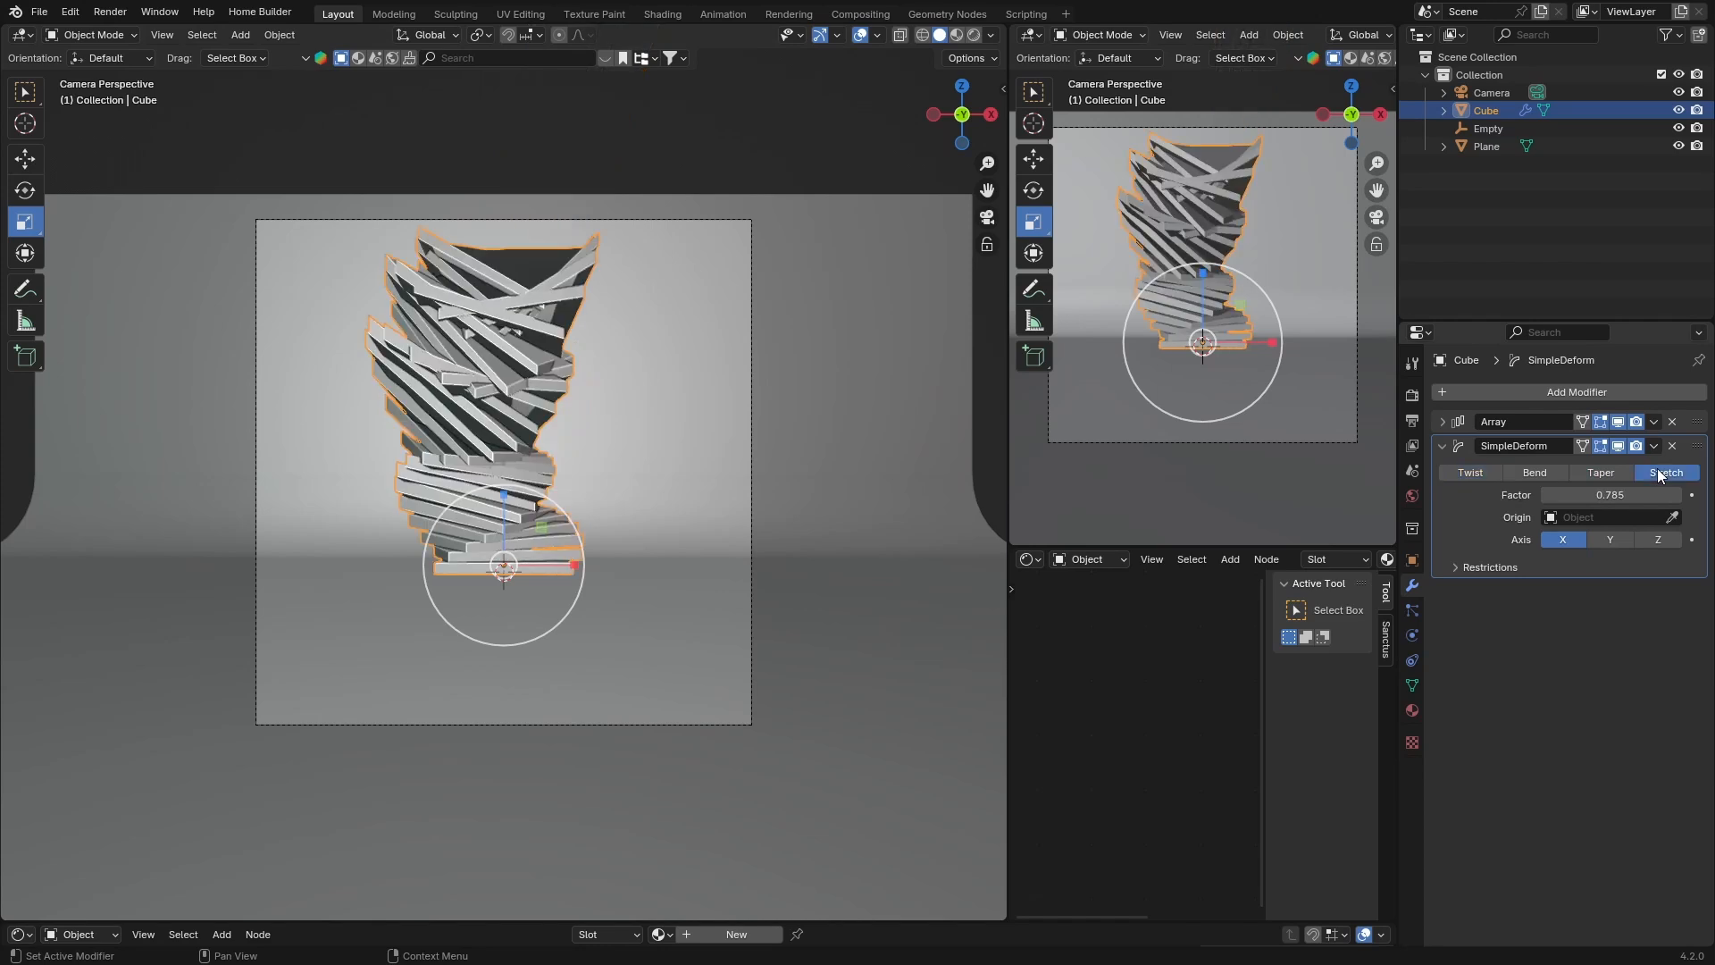
click(1656, 540)
drag(1661, 494, 1579, 495)
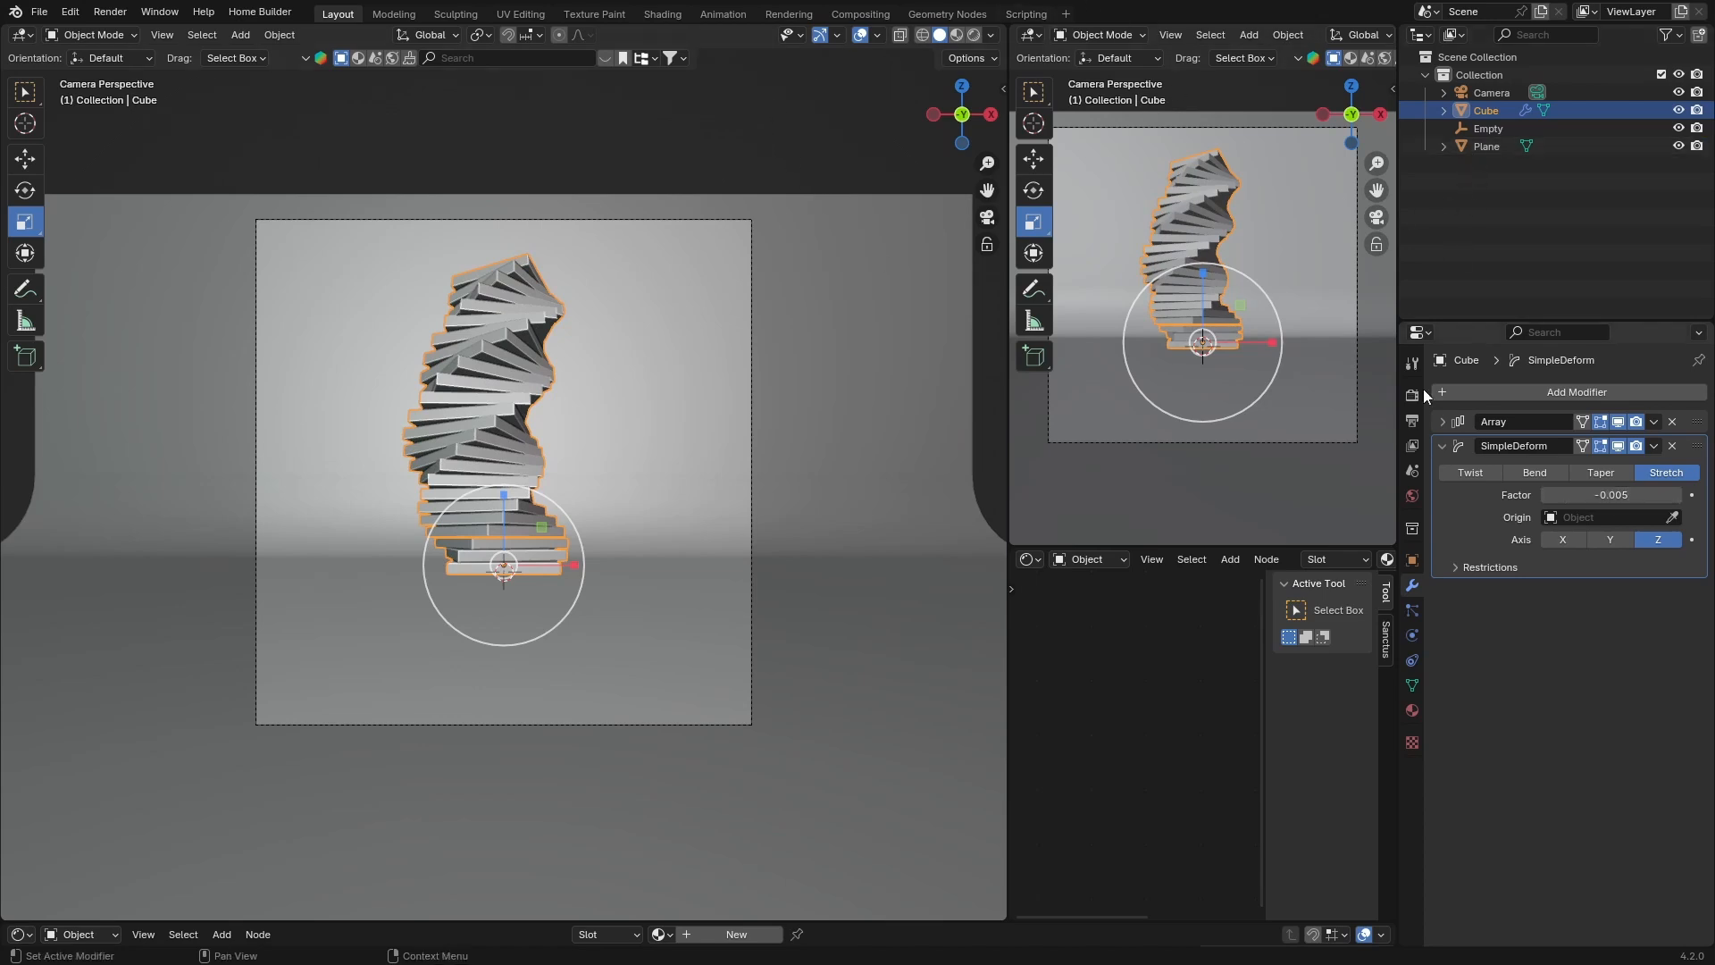
Set the slab cube's Z rotation to -4°.
click(1411, 561)
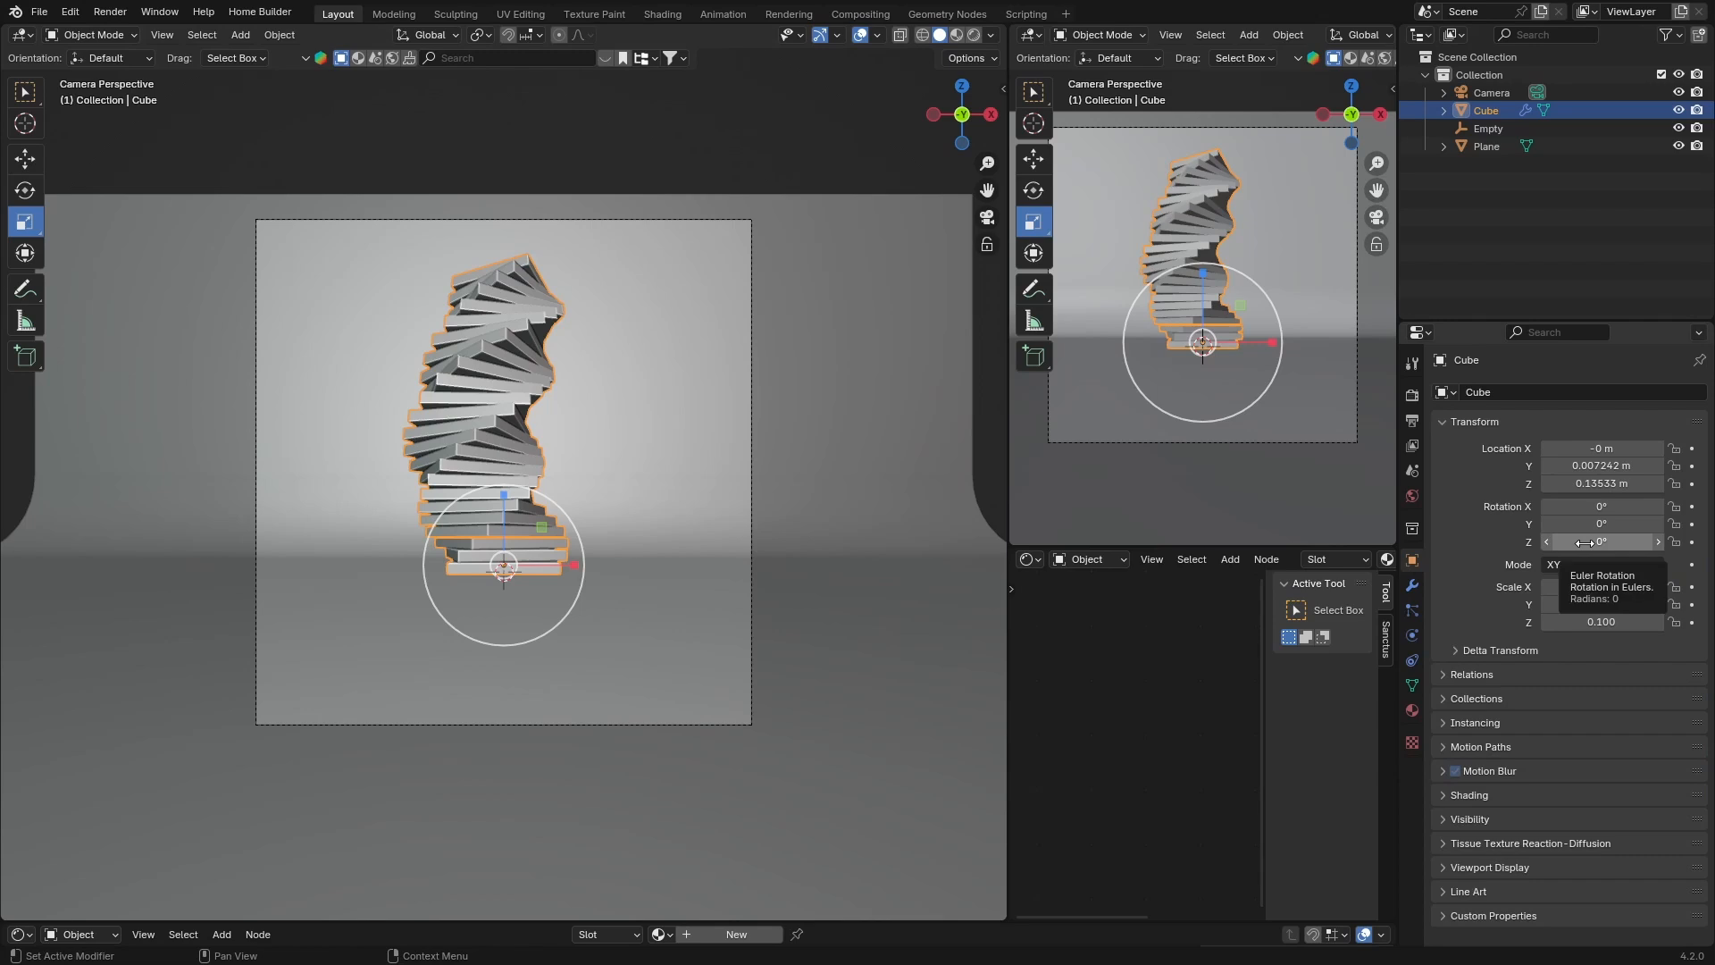
mouse_move(1584, 542)
mouse_down()
mouse_move(1608, 542)
mouse_move(1559, 542)
mouse_move(1577, 542)
mouse_up()
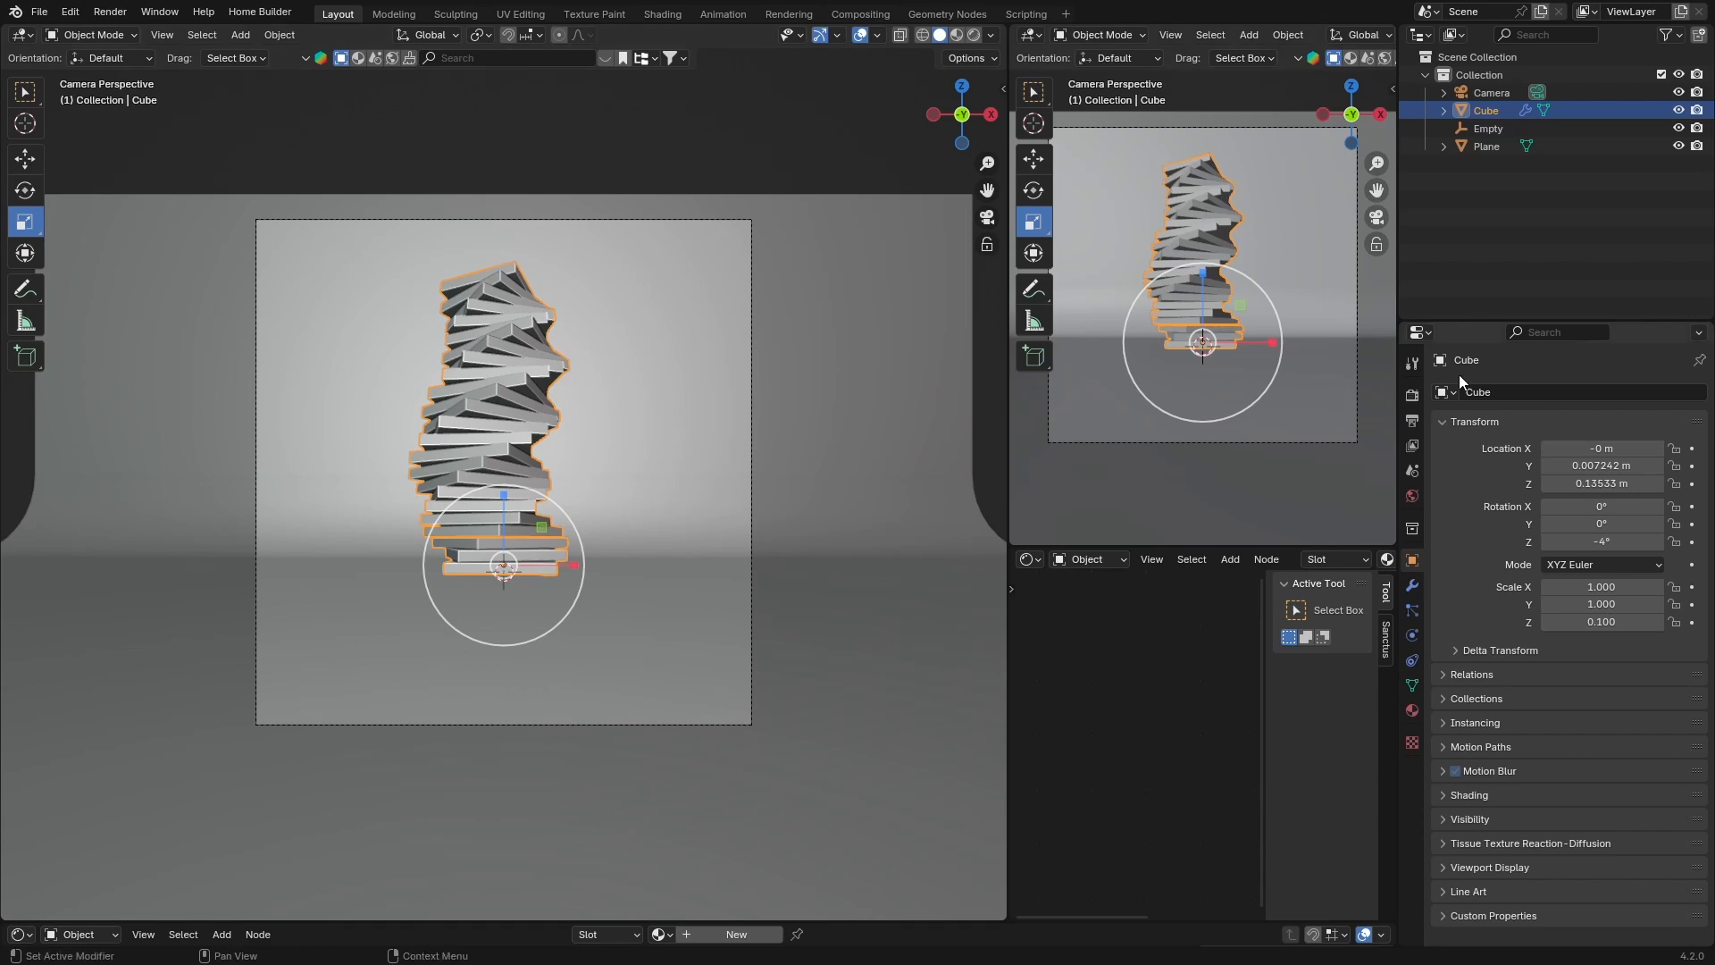
Switch the Simple Deform modifier to Taper with a factor of -0.355 to narrow the tower towards its top.
click(1411, 586)
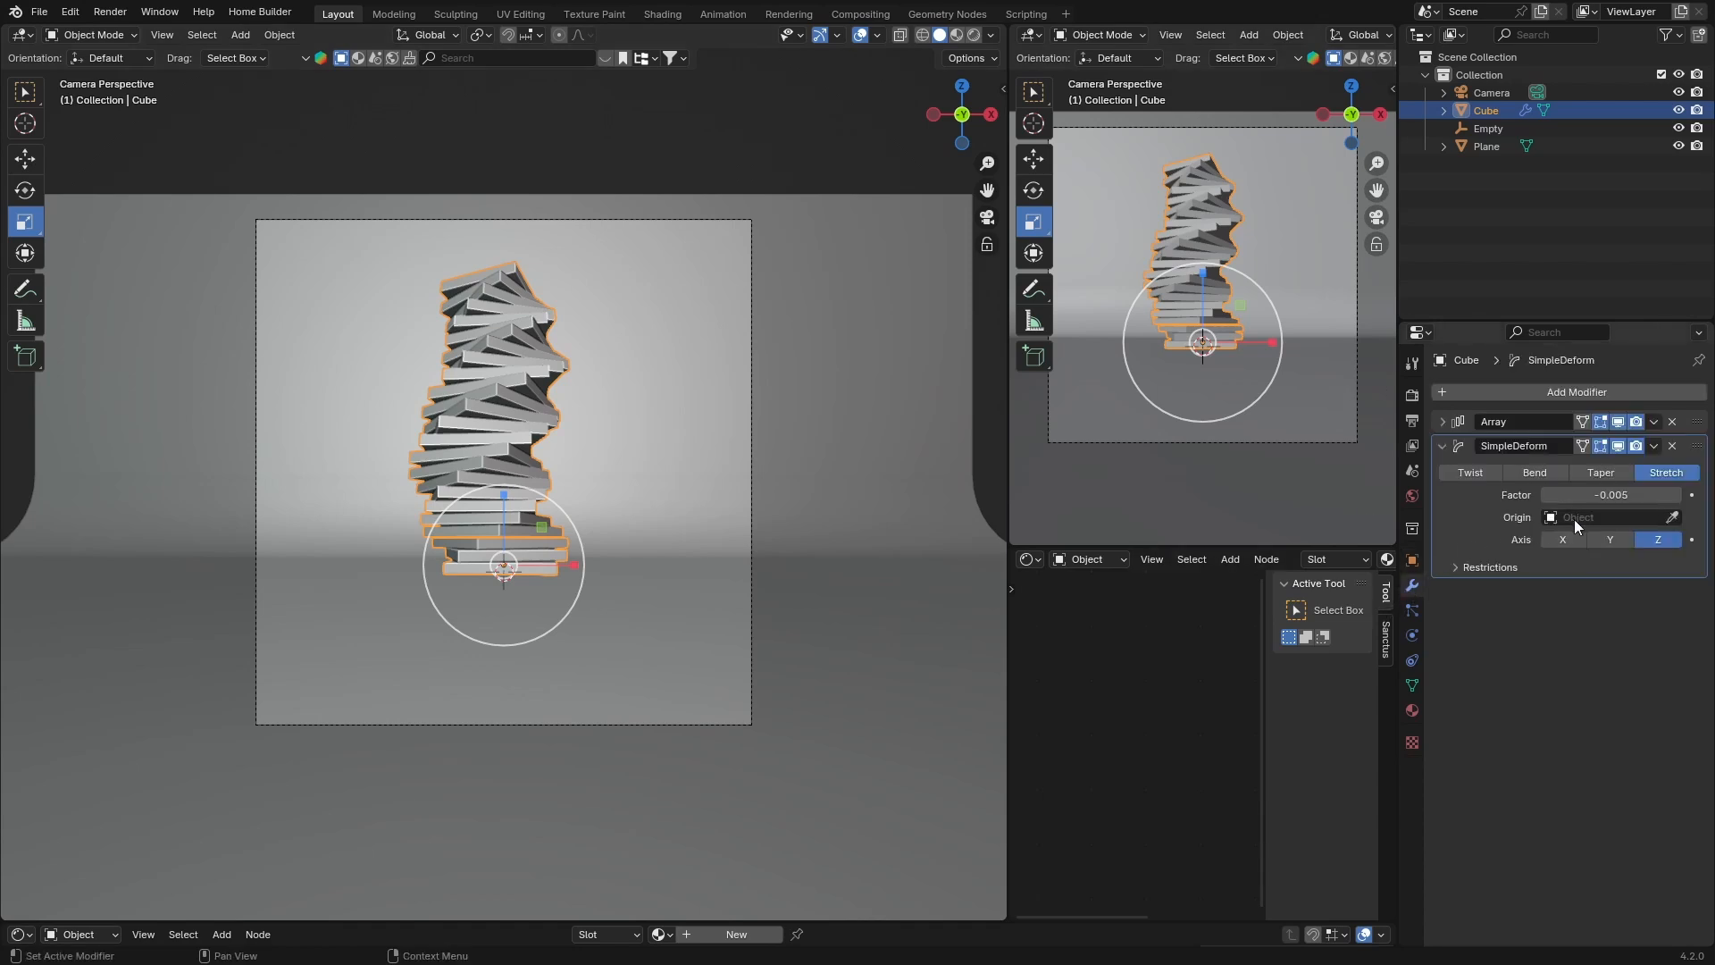
click(1600, 476)
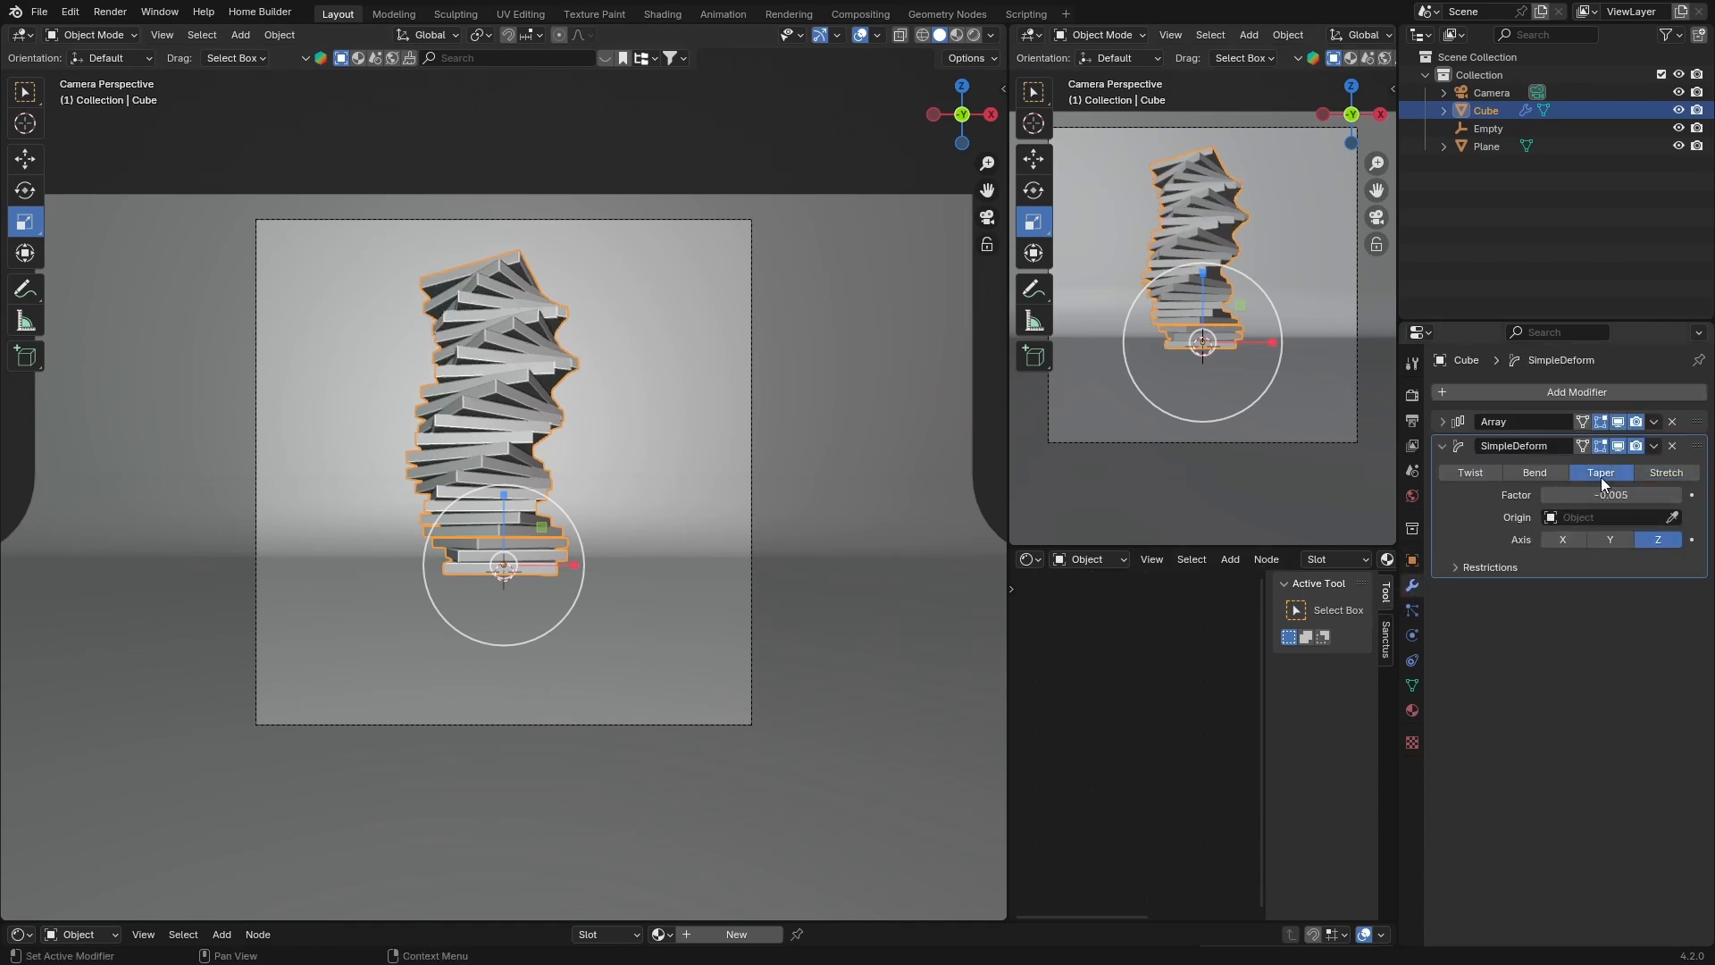
mouse_move(1661, 495)
mouse_down()
mouse_move(1487, 495)
mouse_move(1645, 495)
mouse_up()
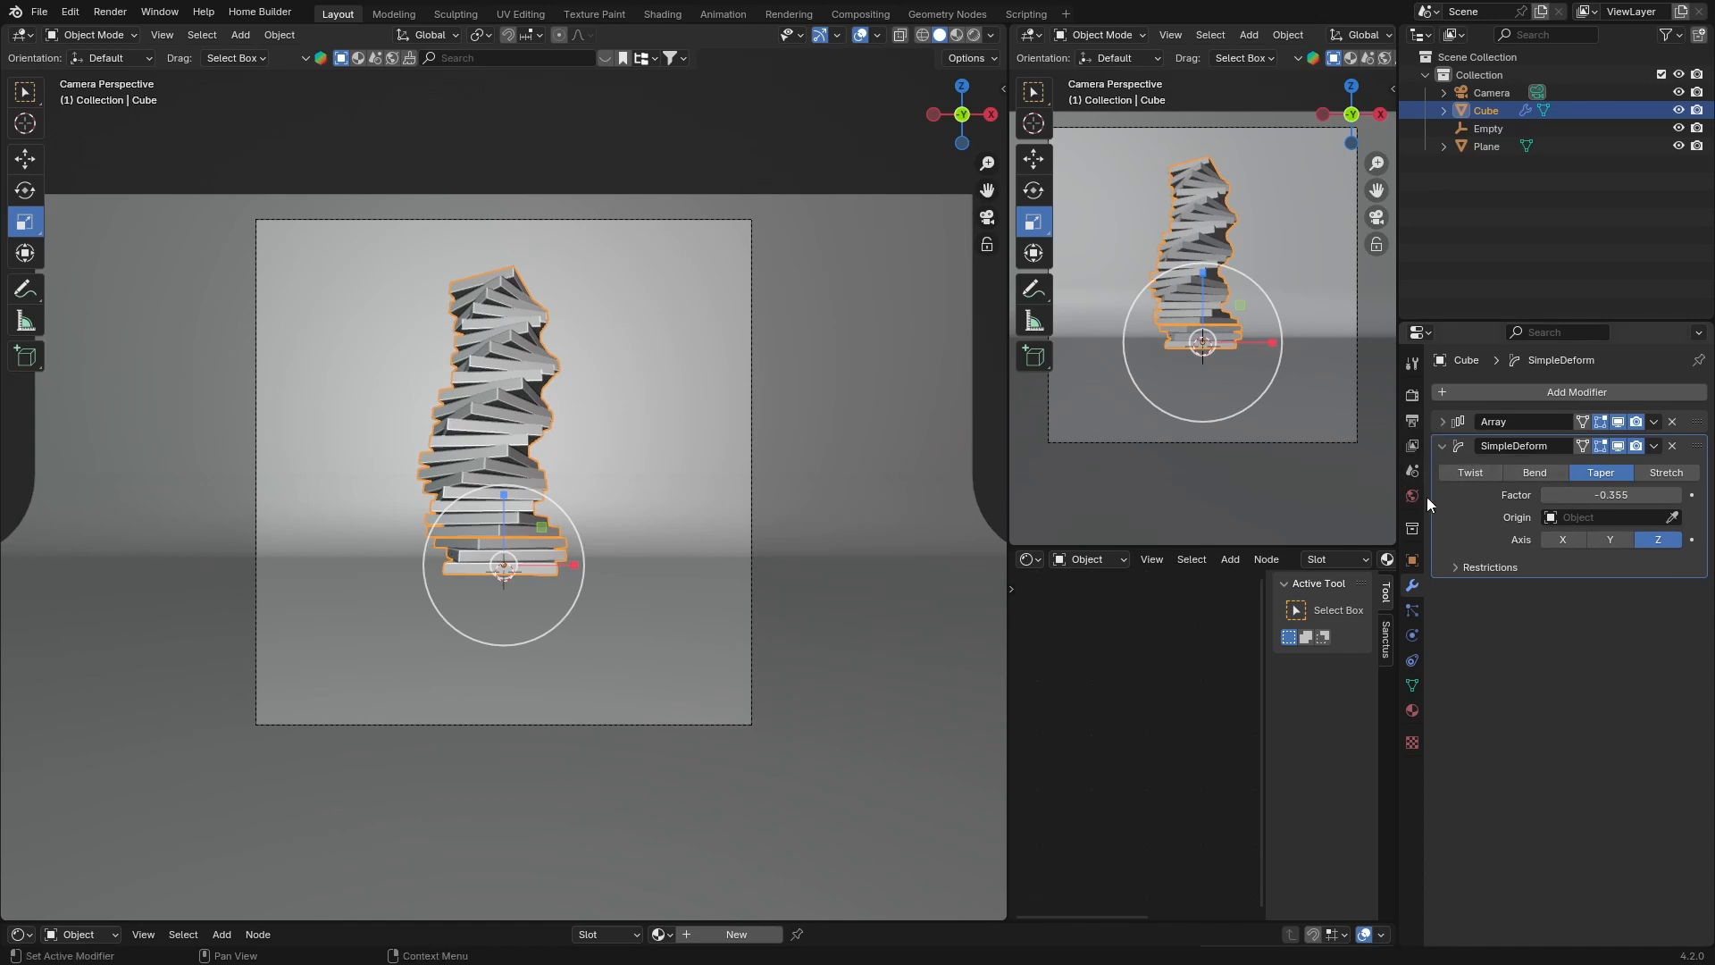
Set the slab cube's Z rotation to -24° to change the tower's twist.
click(1412, 560)
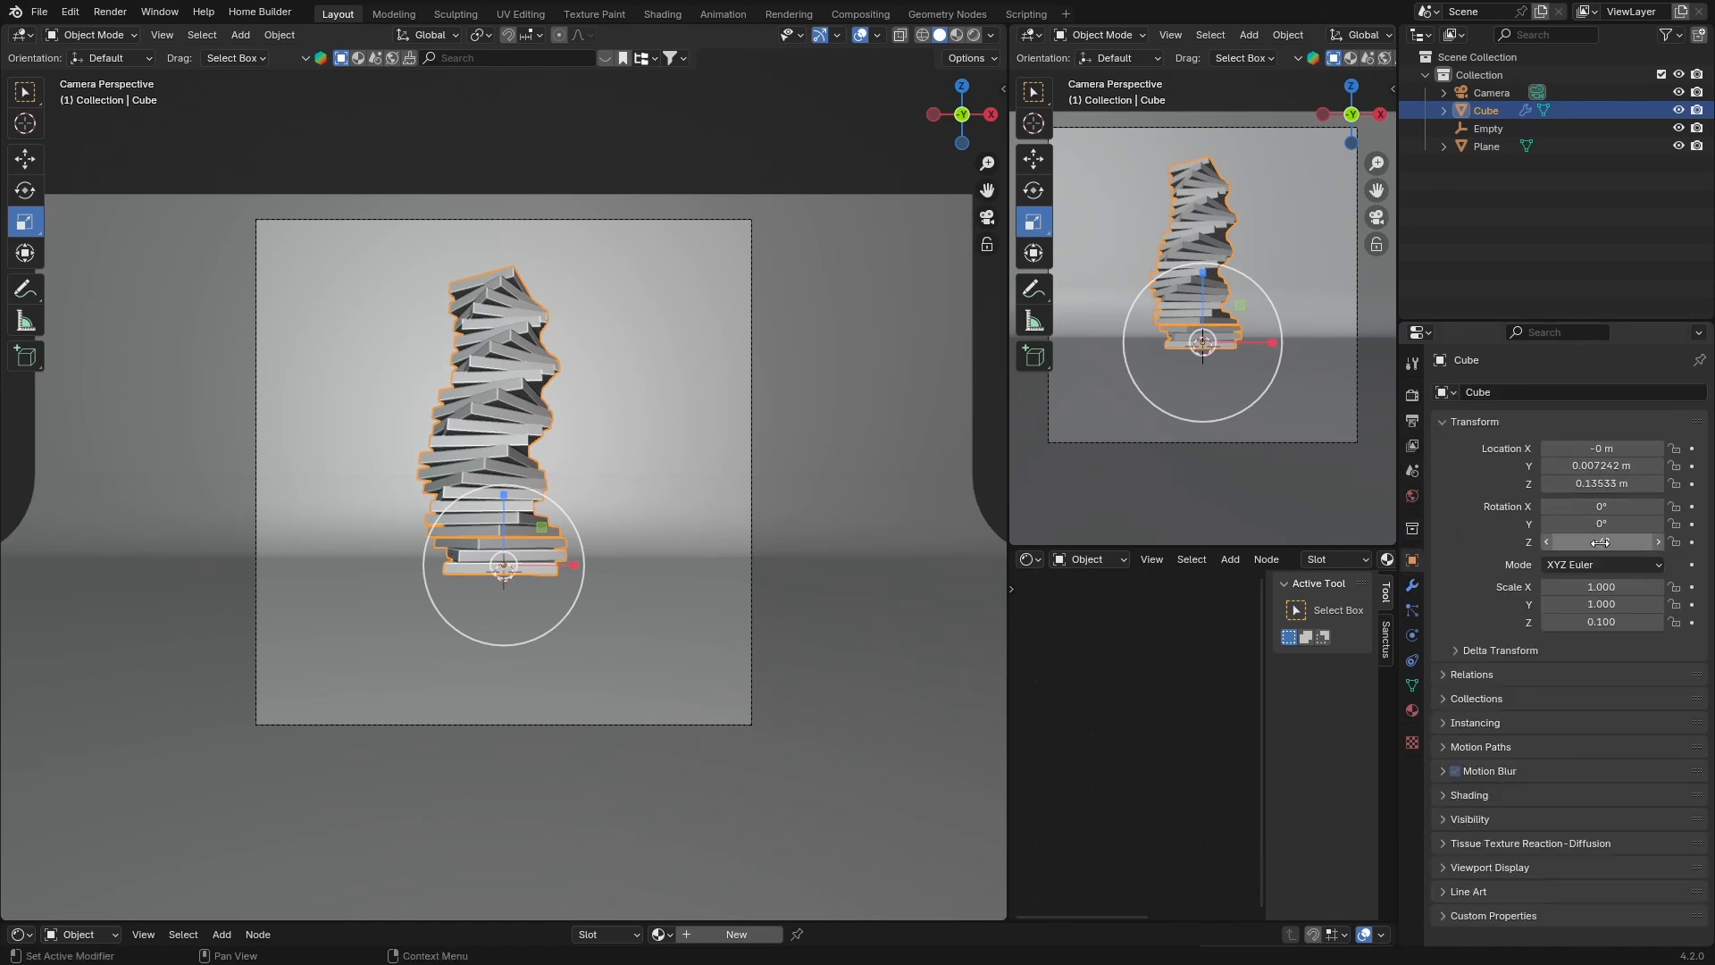
drag(1600, 543, 1627, 543)
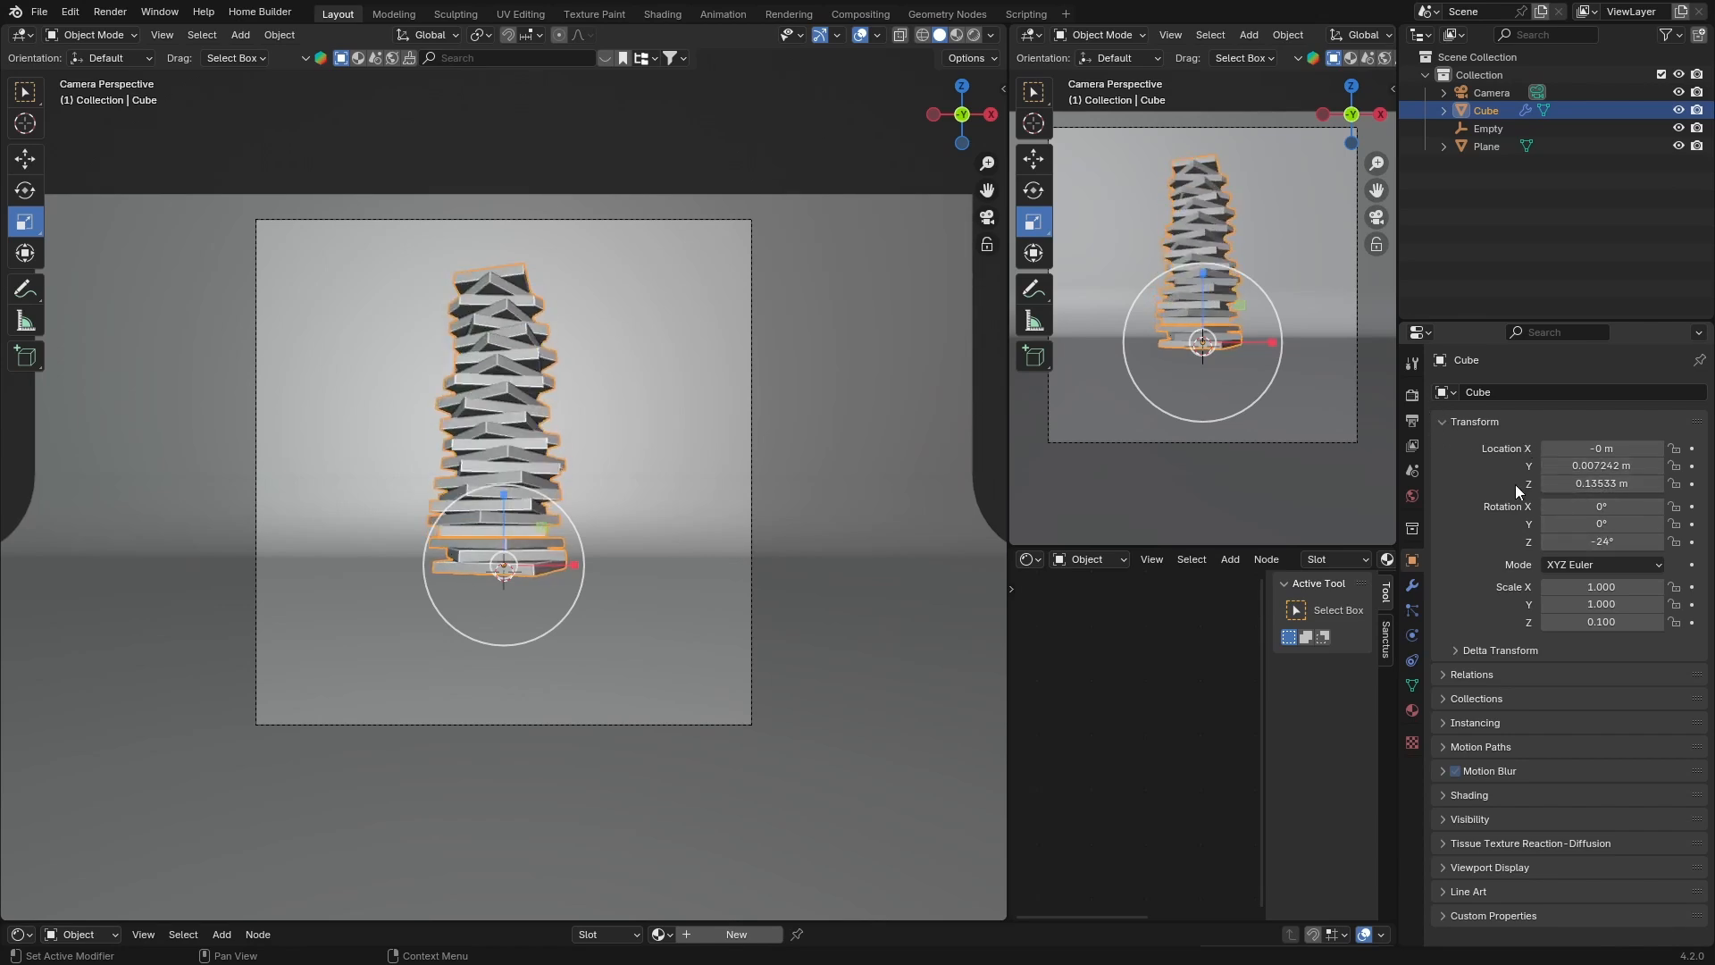
Reduce the Array count to 21 and set the Simple Deform taper factor to -0.485.
click(1412, 585)
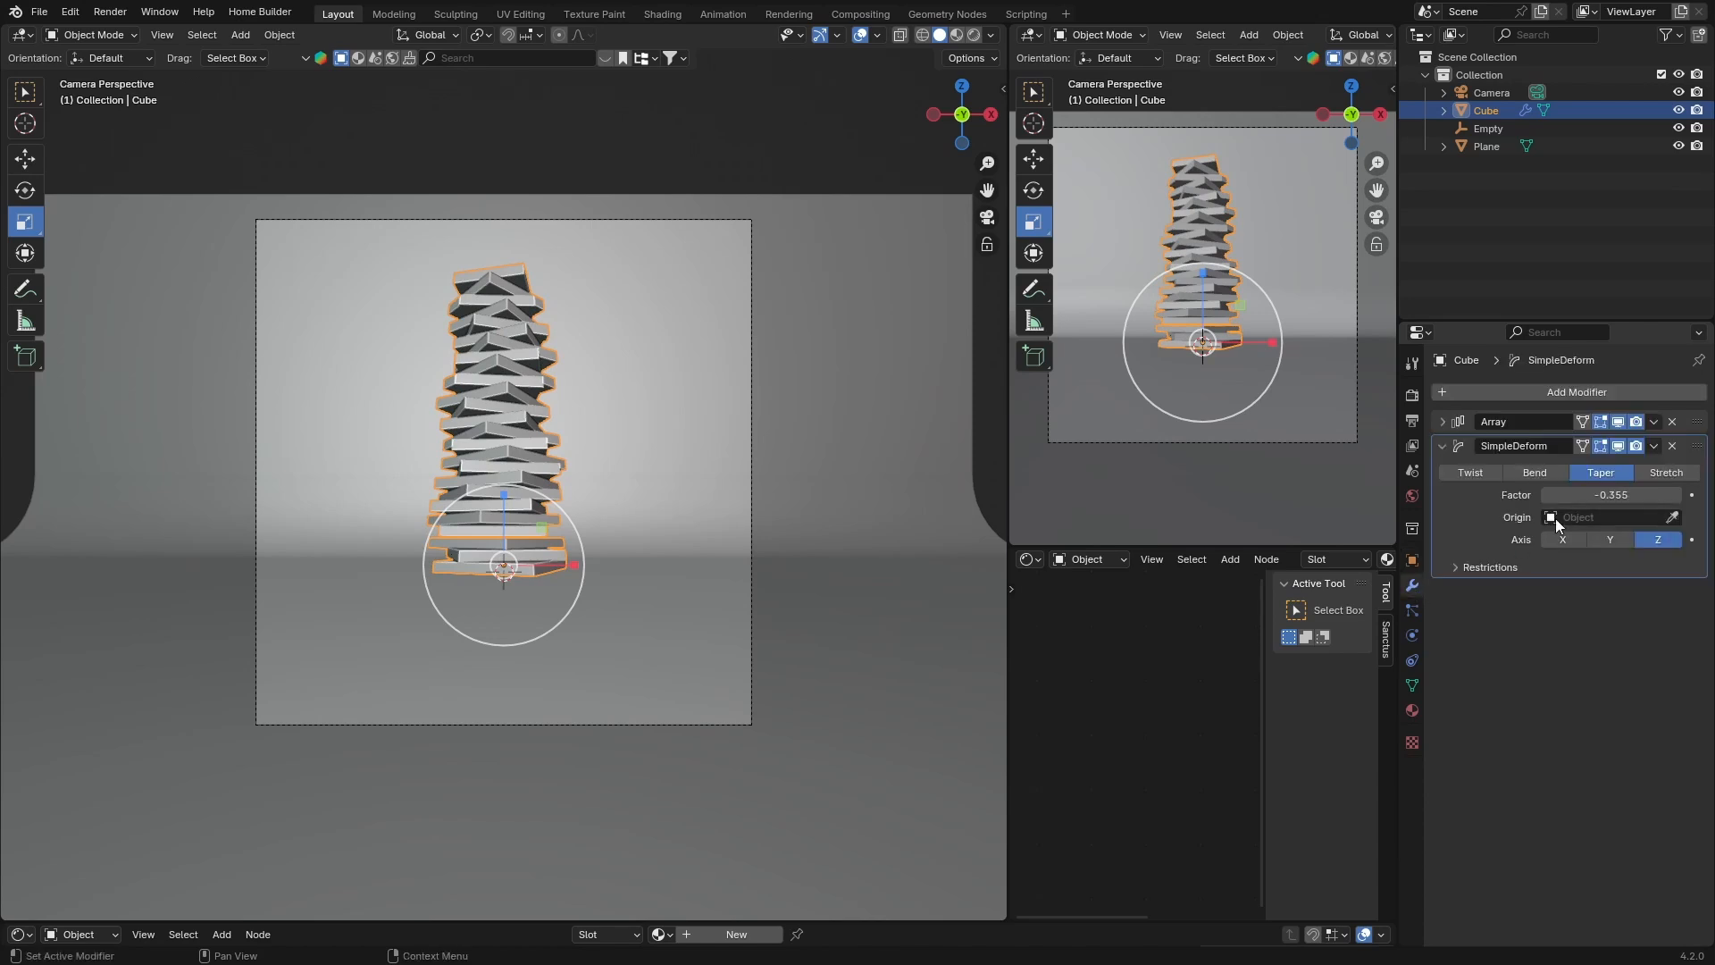
click(1434, 423)
drag(1641, 471, 1599, 471)
click(1437, 422)
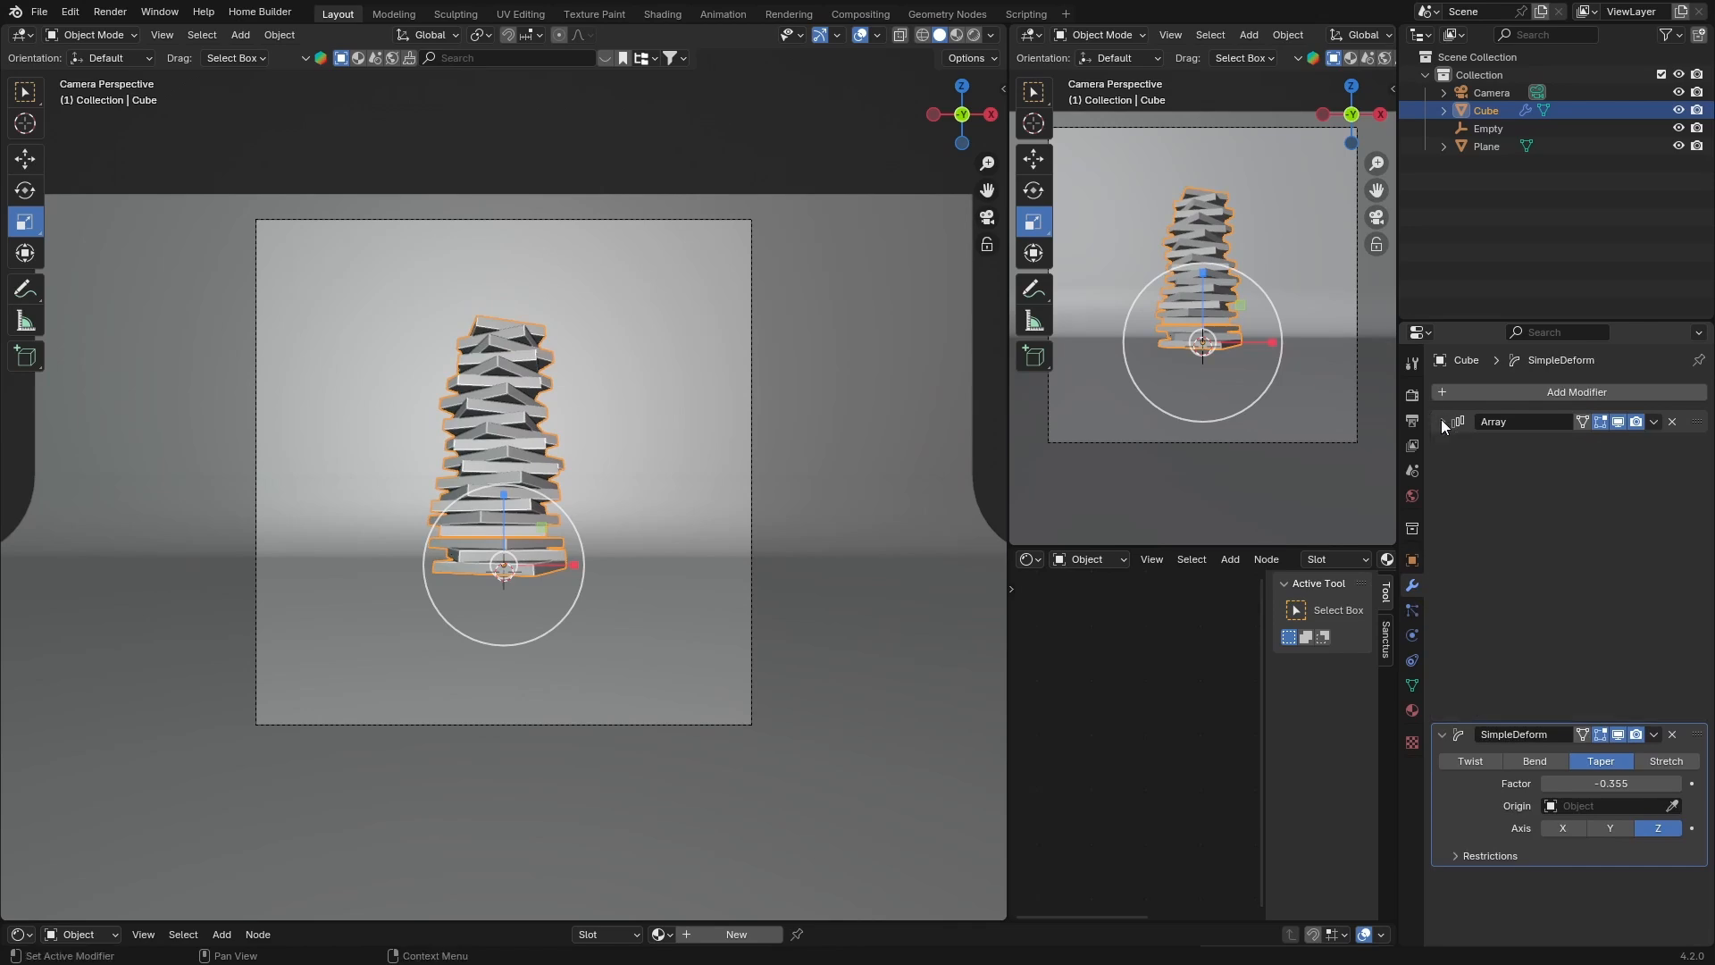
mouse_move(1612, 495)
mouse_down()
mouse_move(1518, 494)
mouse_move(1611, 494)
mouse_up()
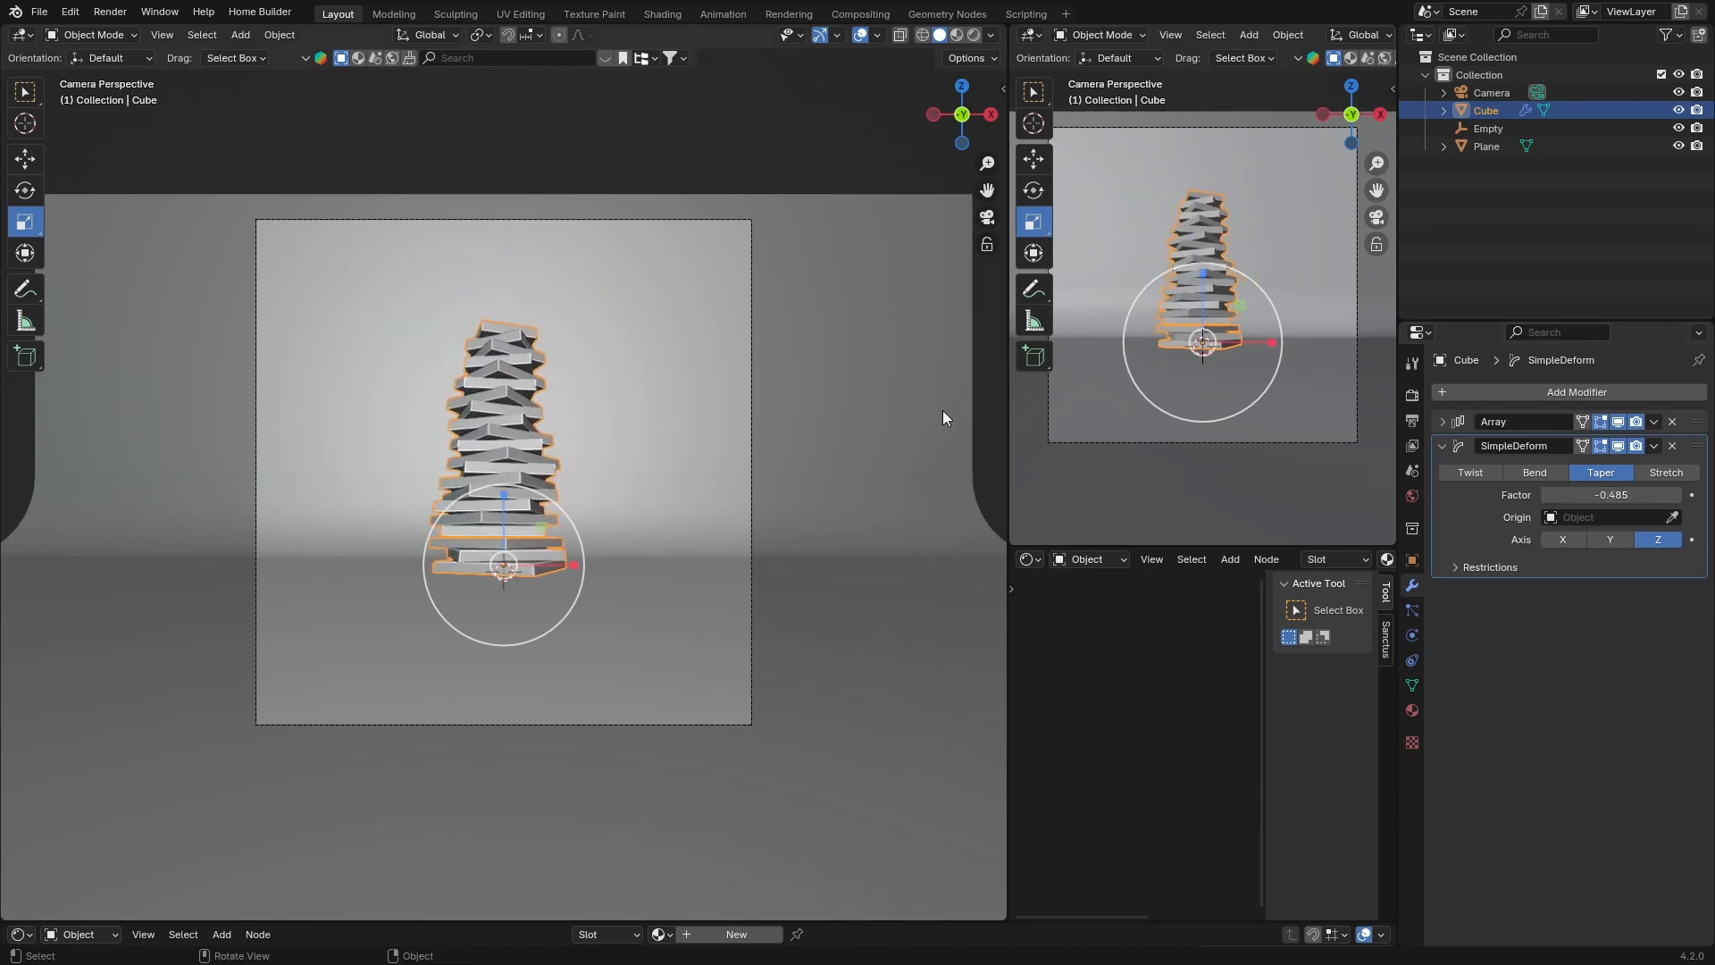
Collapse the Simple Deform settings and raise the tower's Array count to 28.
click(1440, 445)
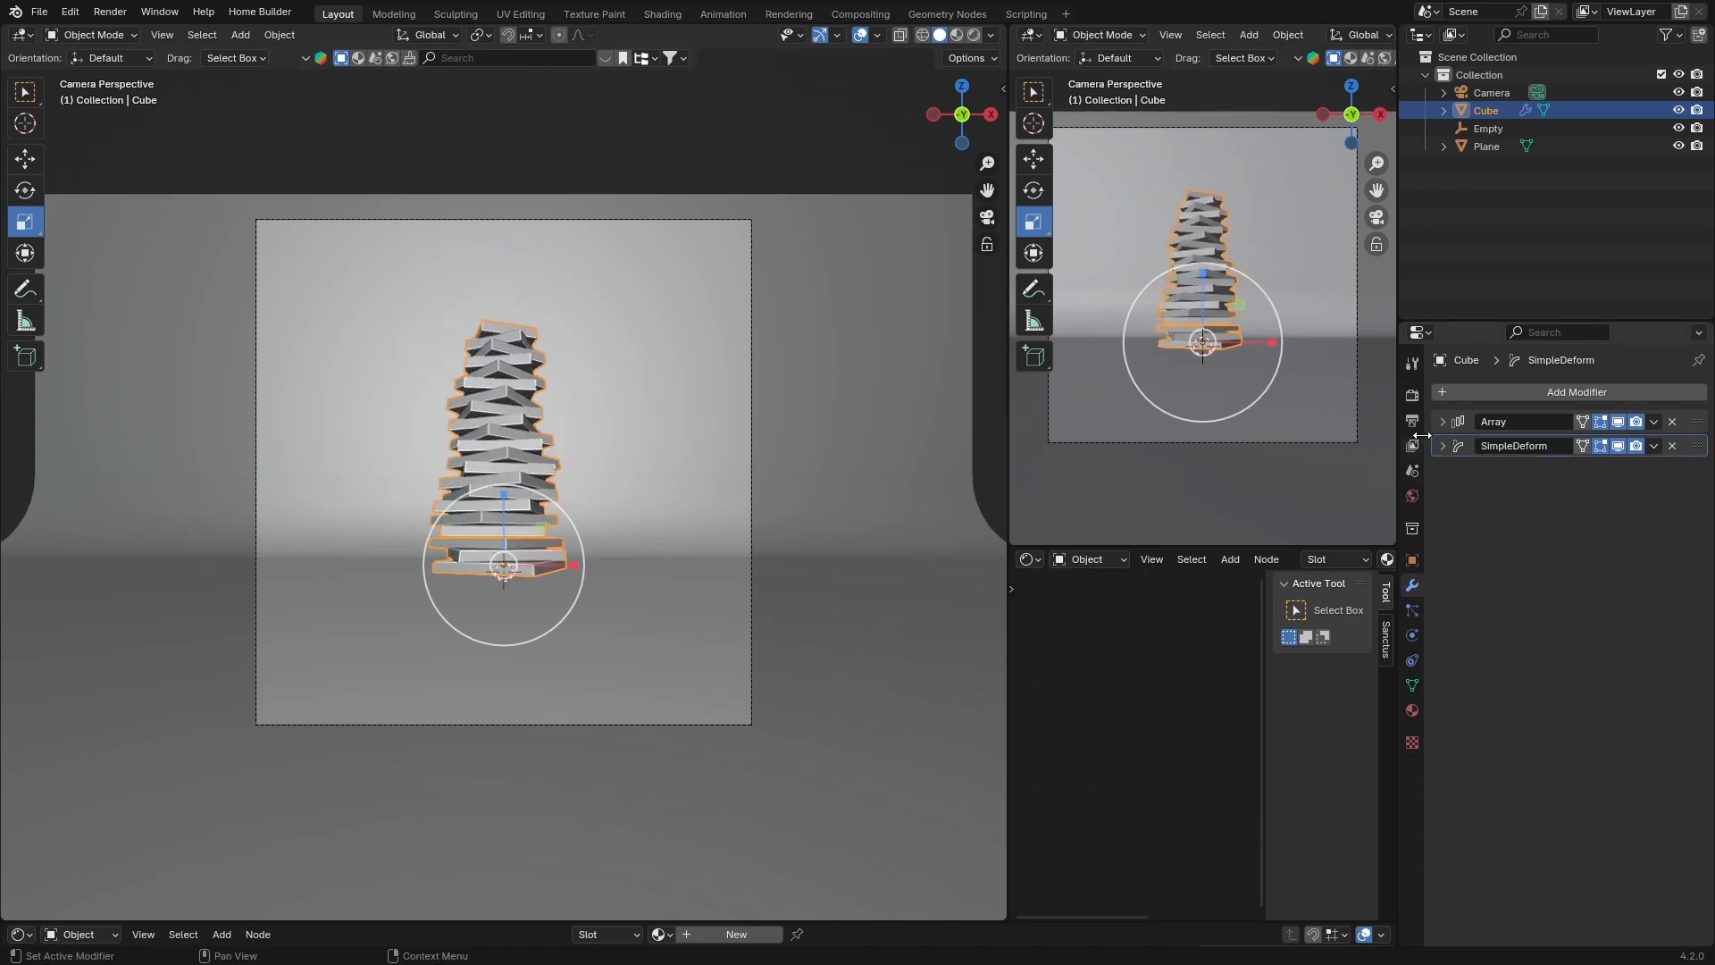
click(1442, 421)
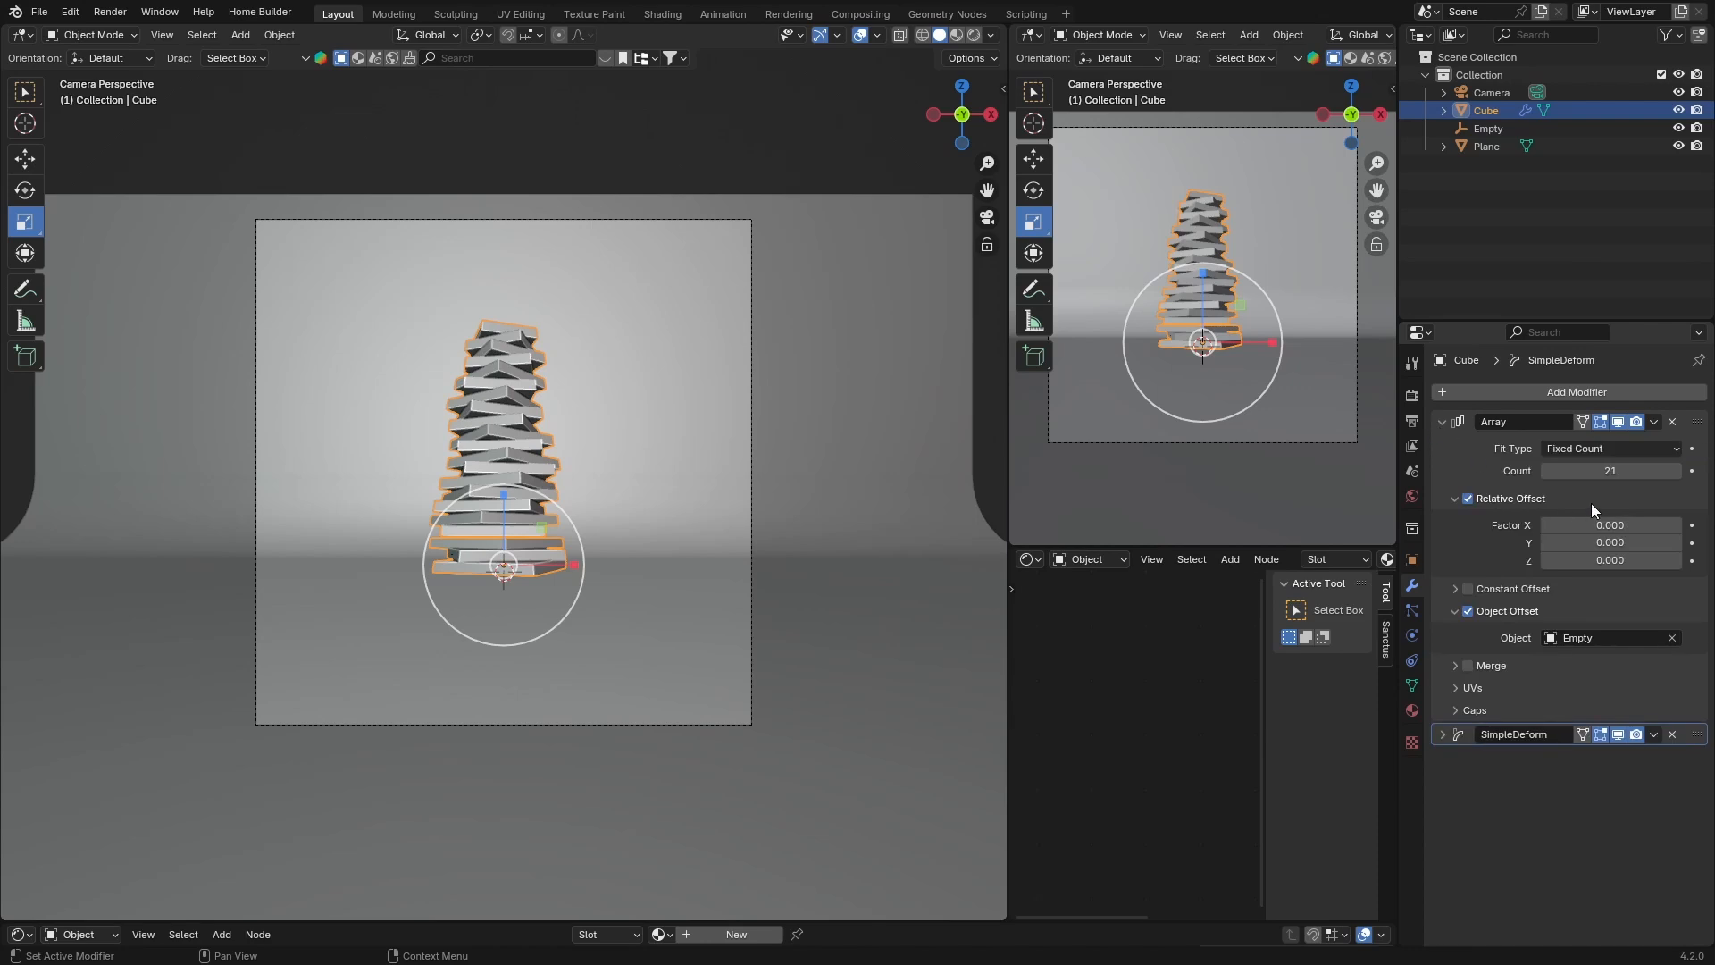
drag(1608, 471, 1635, 470)
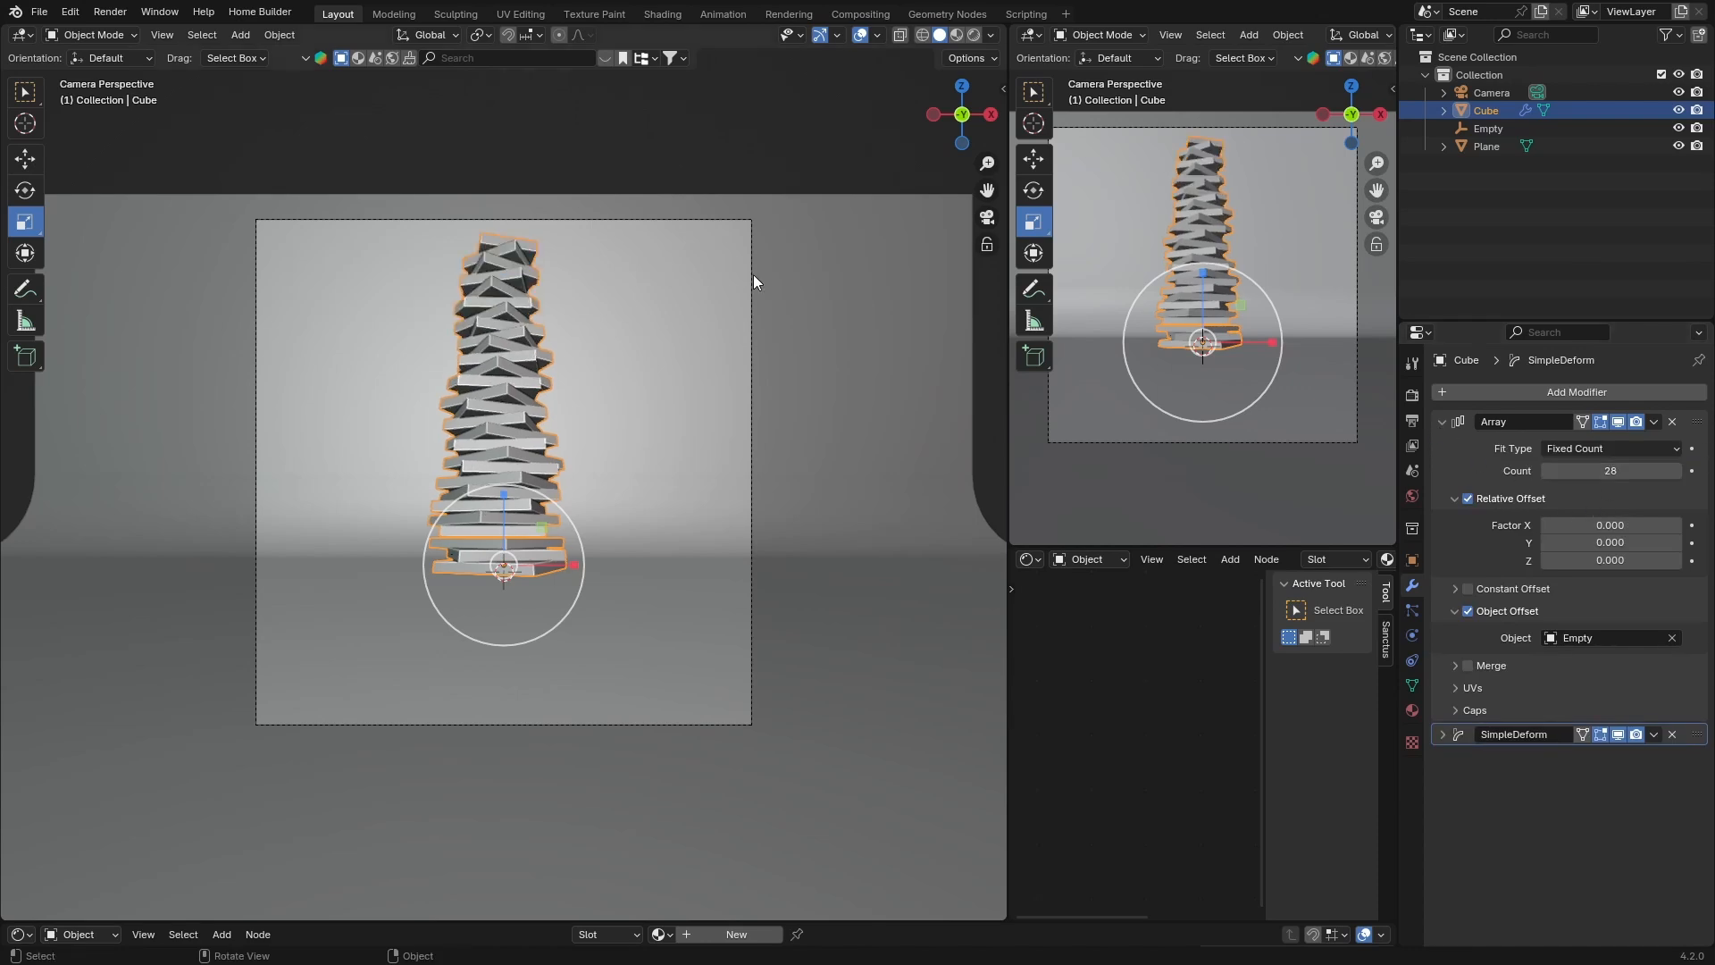
Inspect the tower from another angle, then preview it with rendered shading through the scene camera.
click(668, 172)
middle_drag(668, 171, 587, 553)
scroll(584, 554, down, 5)
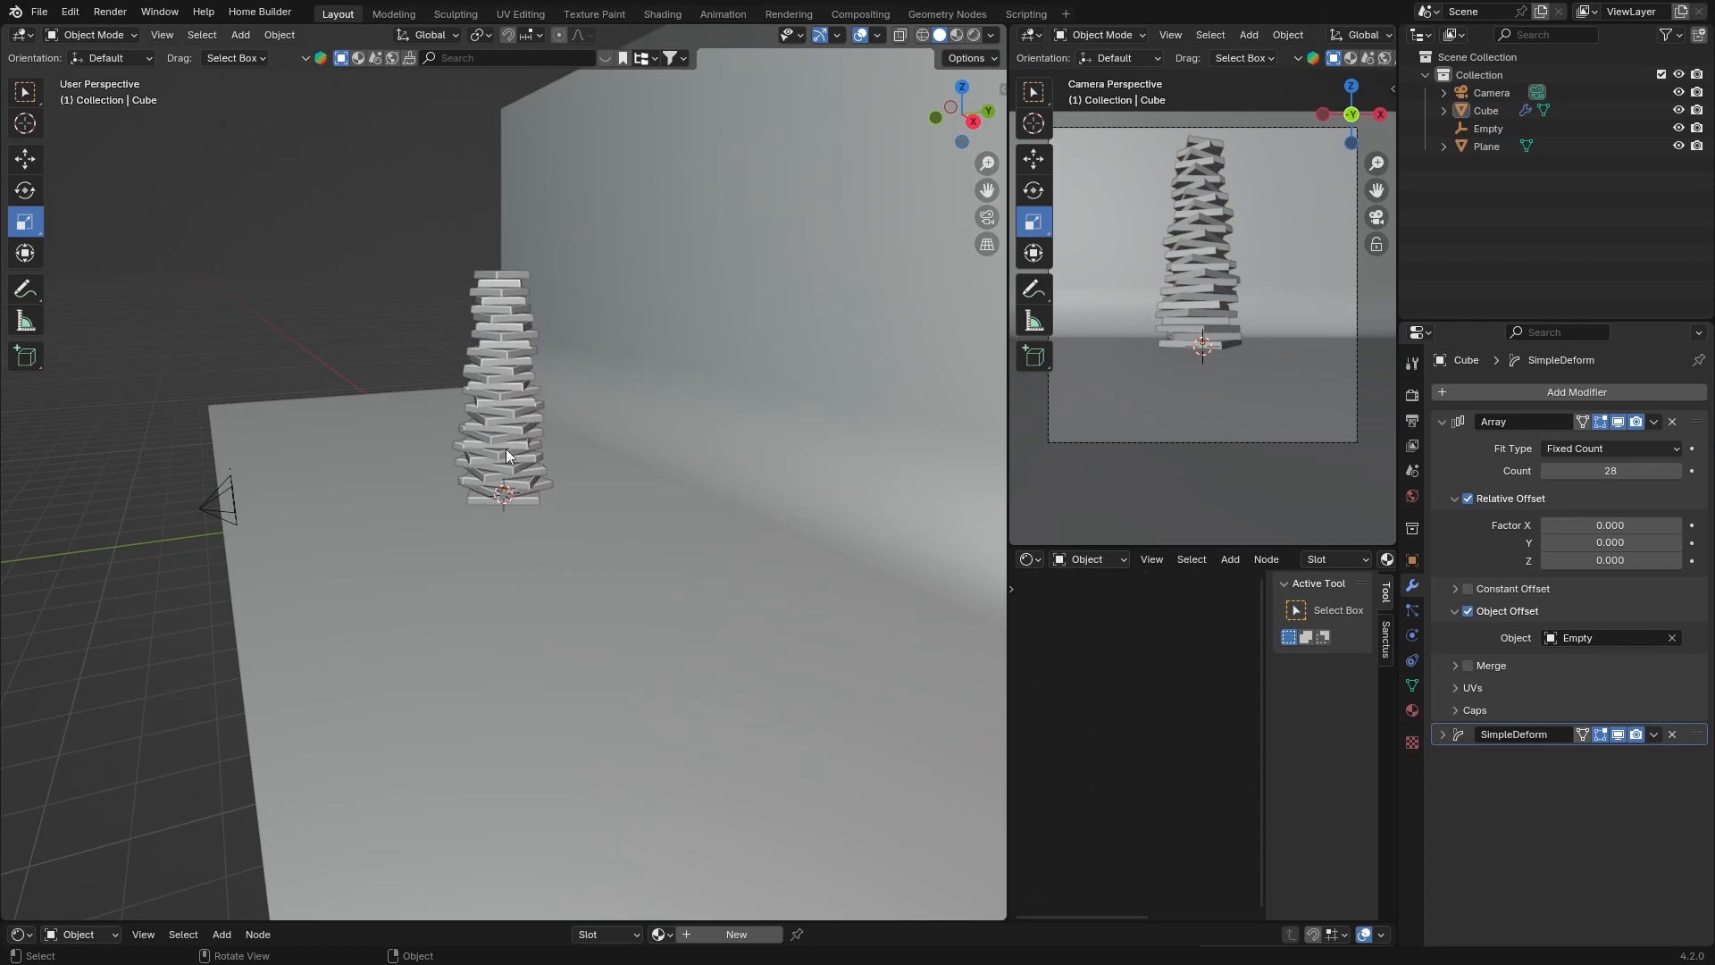
click(973, 35)
click(986, 220)
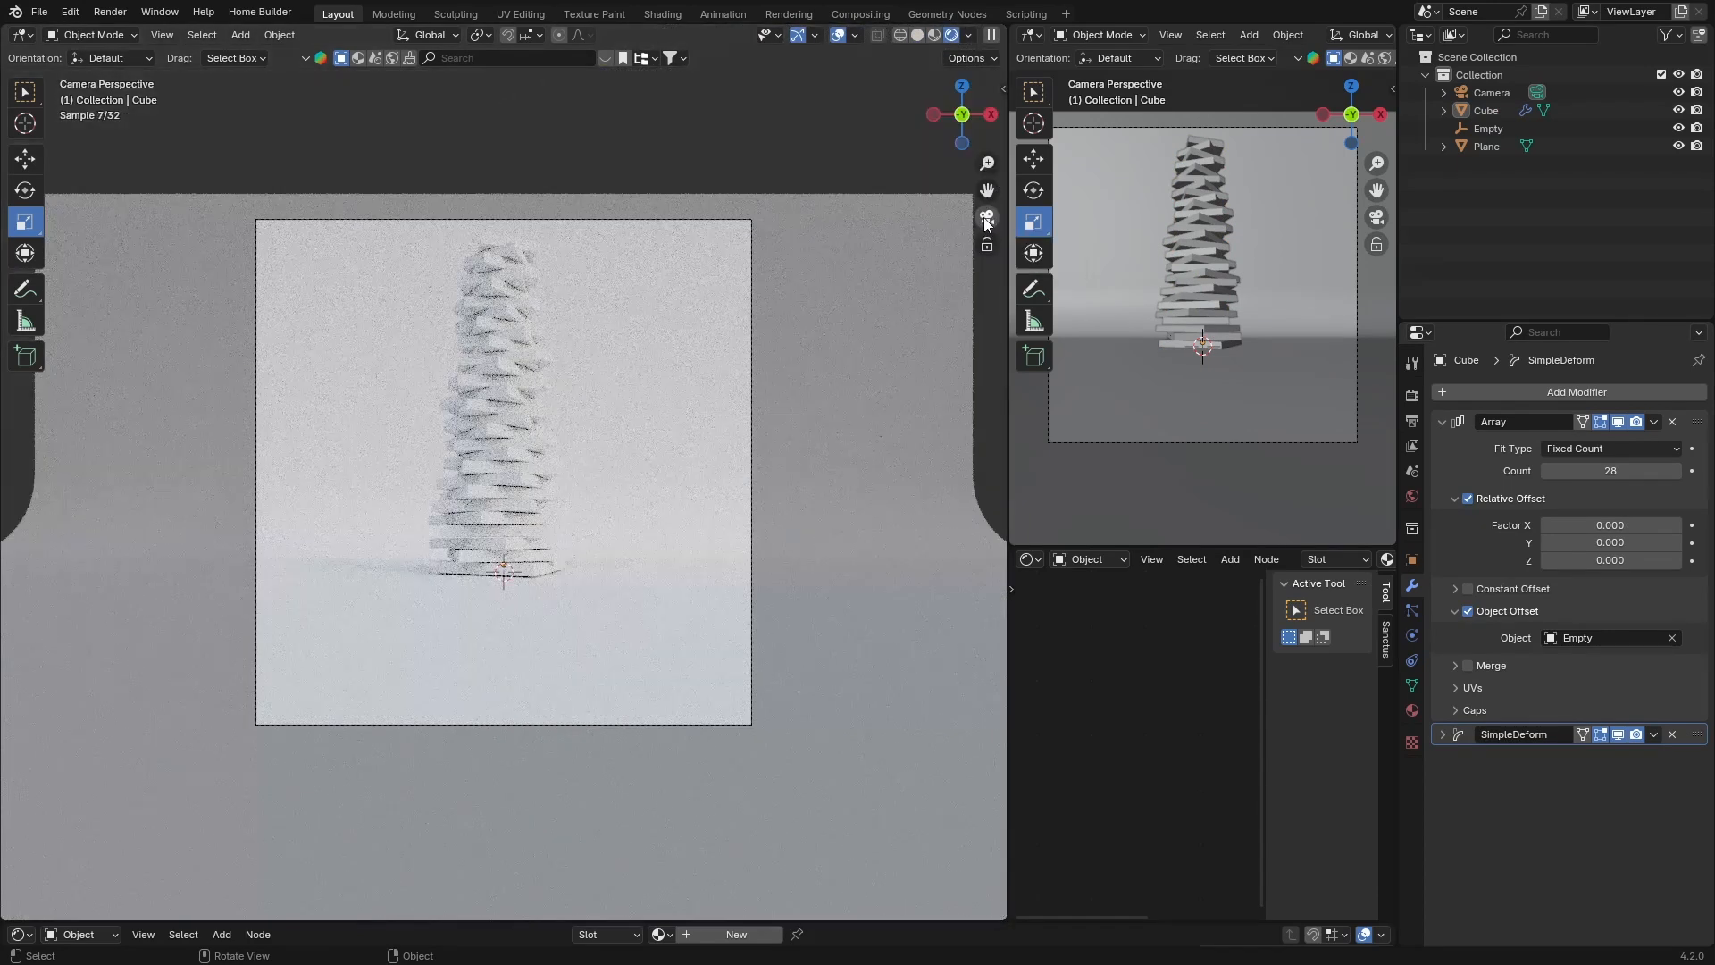
Give the slab tower a new material with Metallic set to 1.000.
click(522, 351)
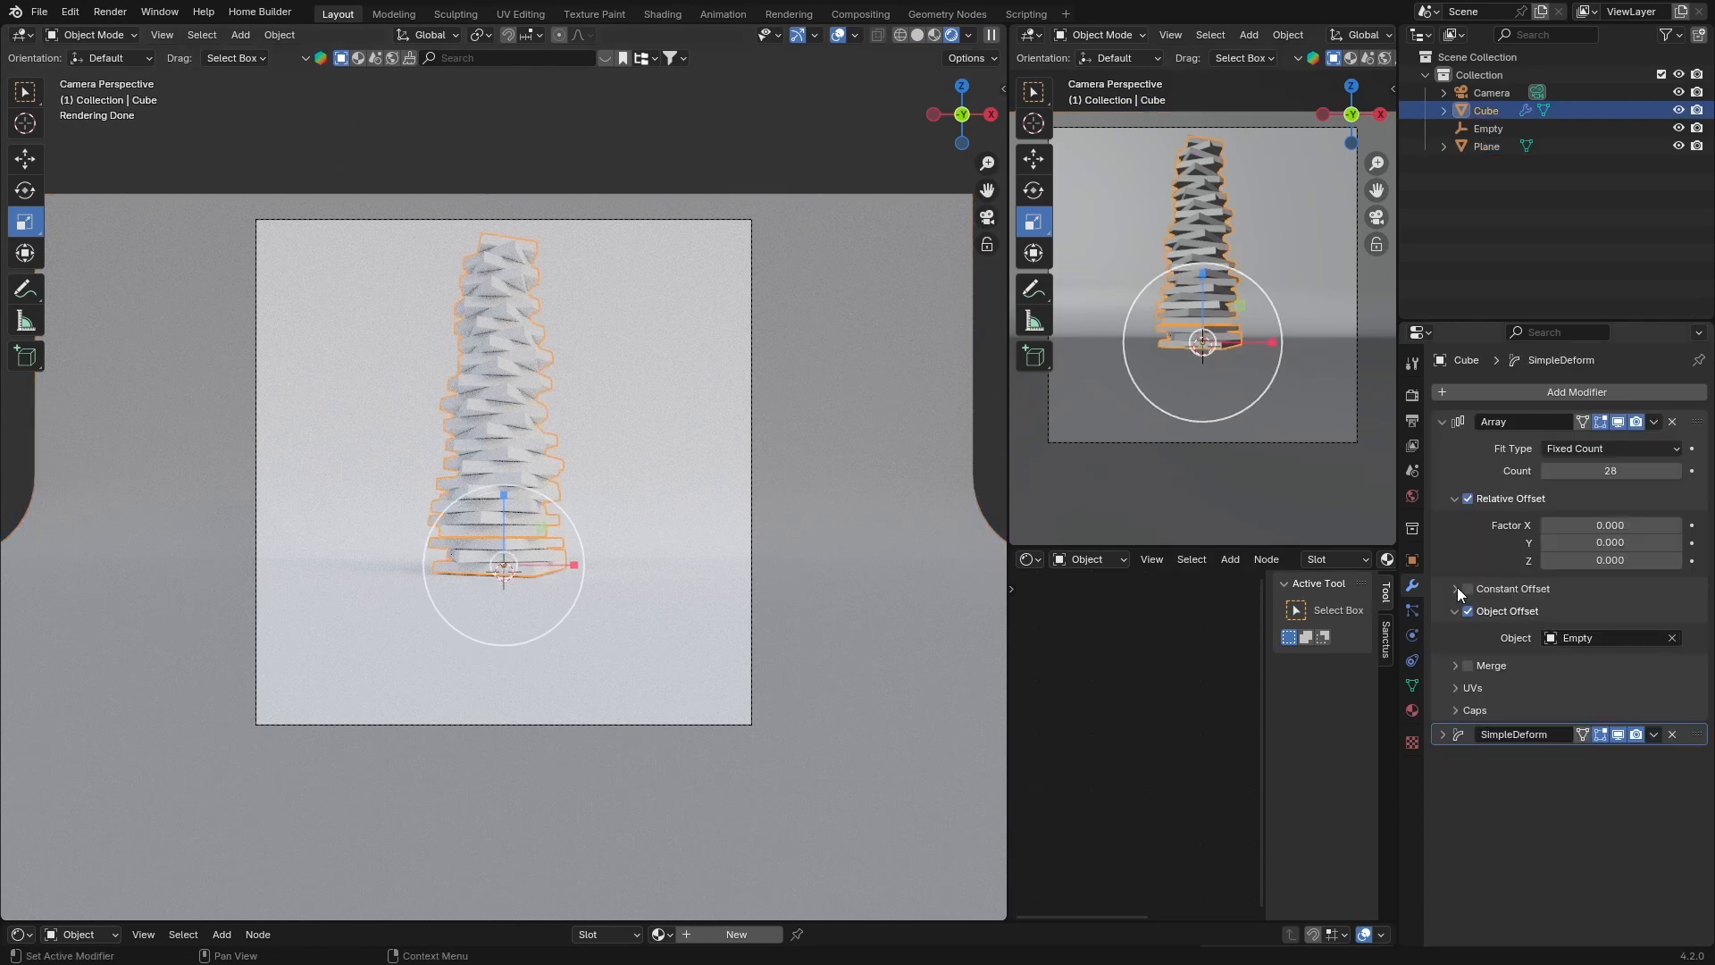
click(1415, 706)
click(1567, 469)
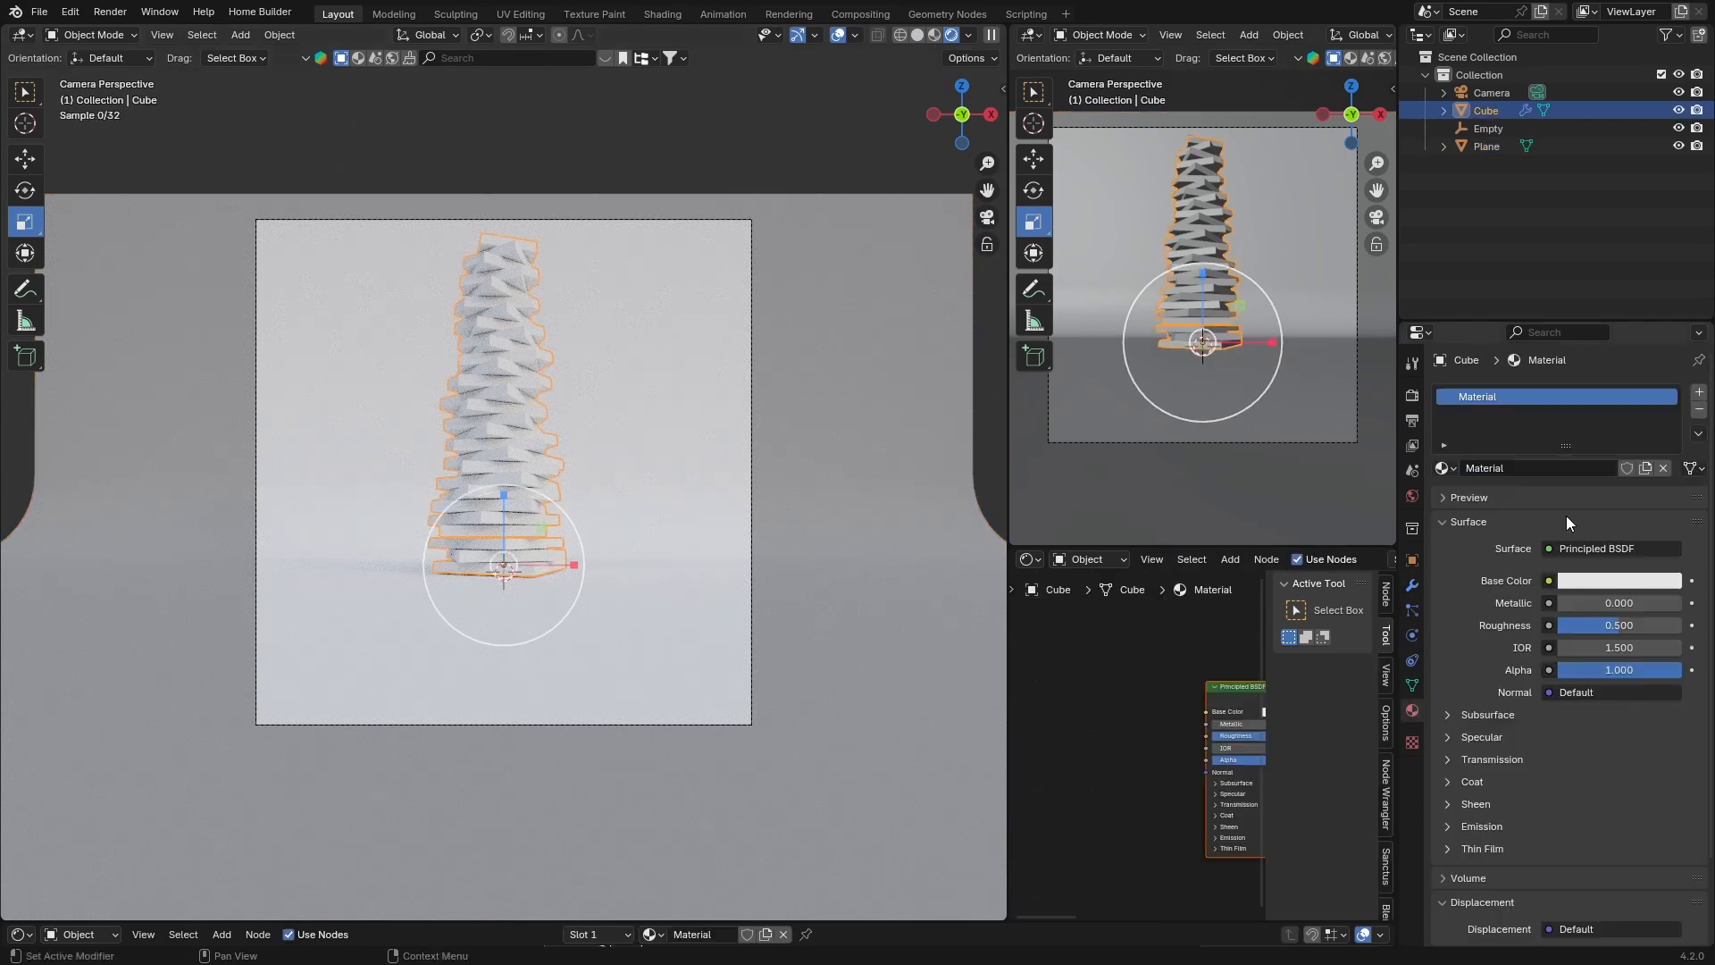
click(1582, 605)
click(1583, 607)
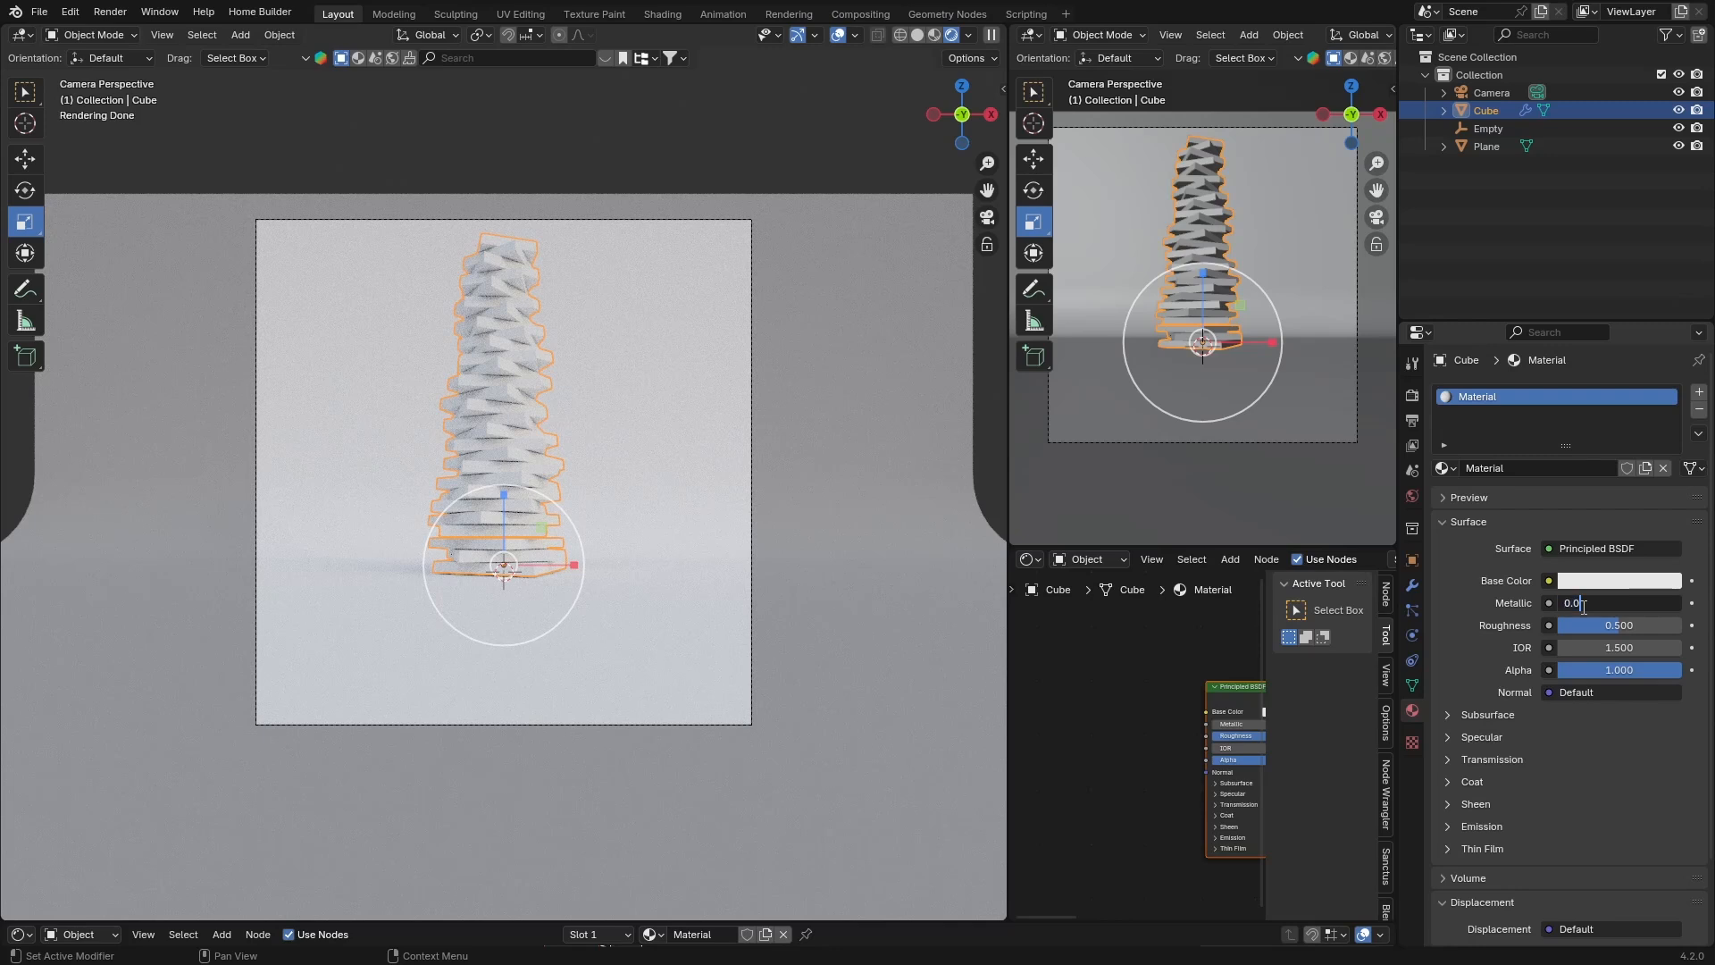
click(1504, 595)
drag(1563, 603, 1683, 602)
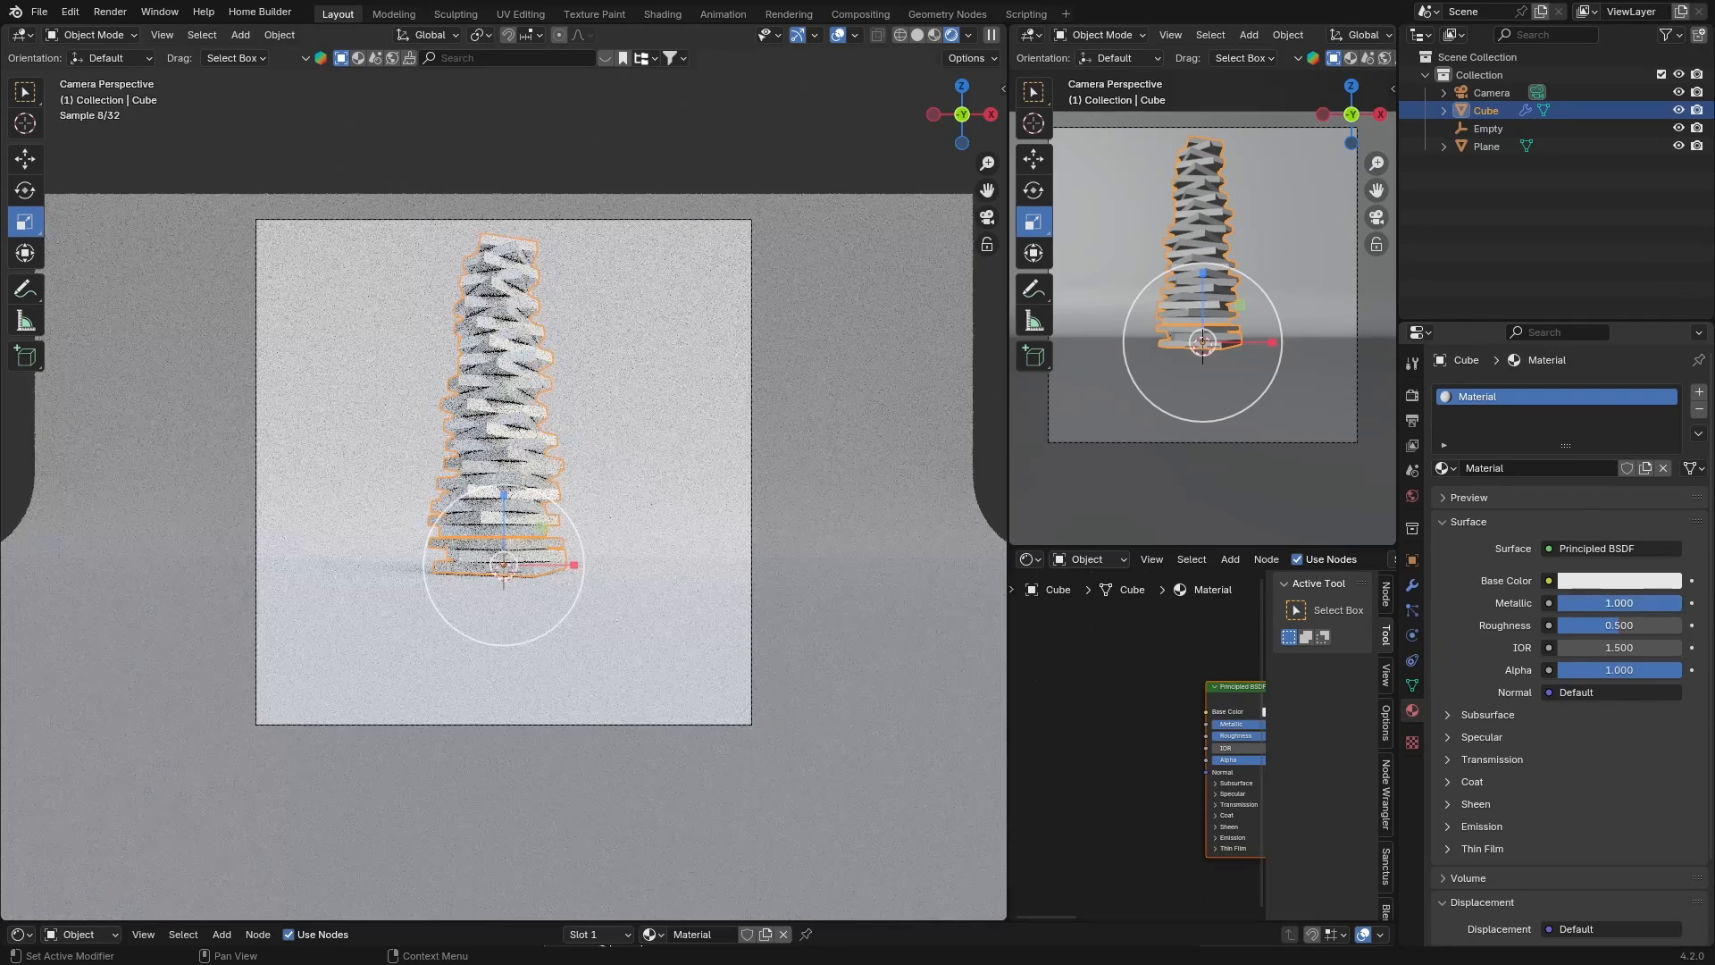
Set the tower material's base color to golden orange, with hue about 0.079 and saturation about 0.951.
click(629, 201)
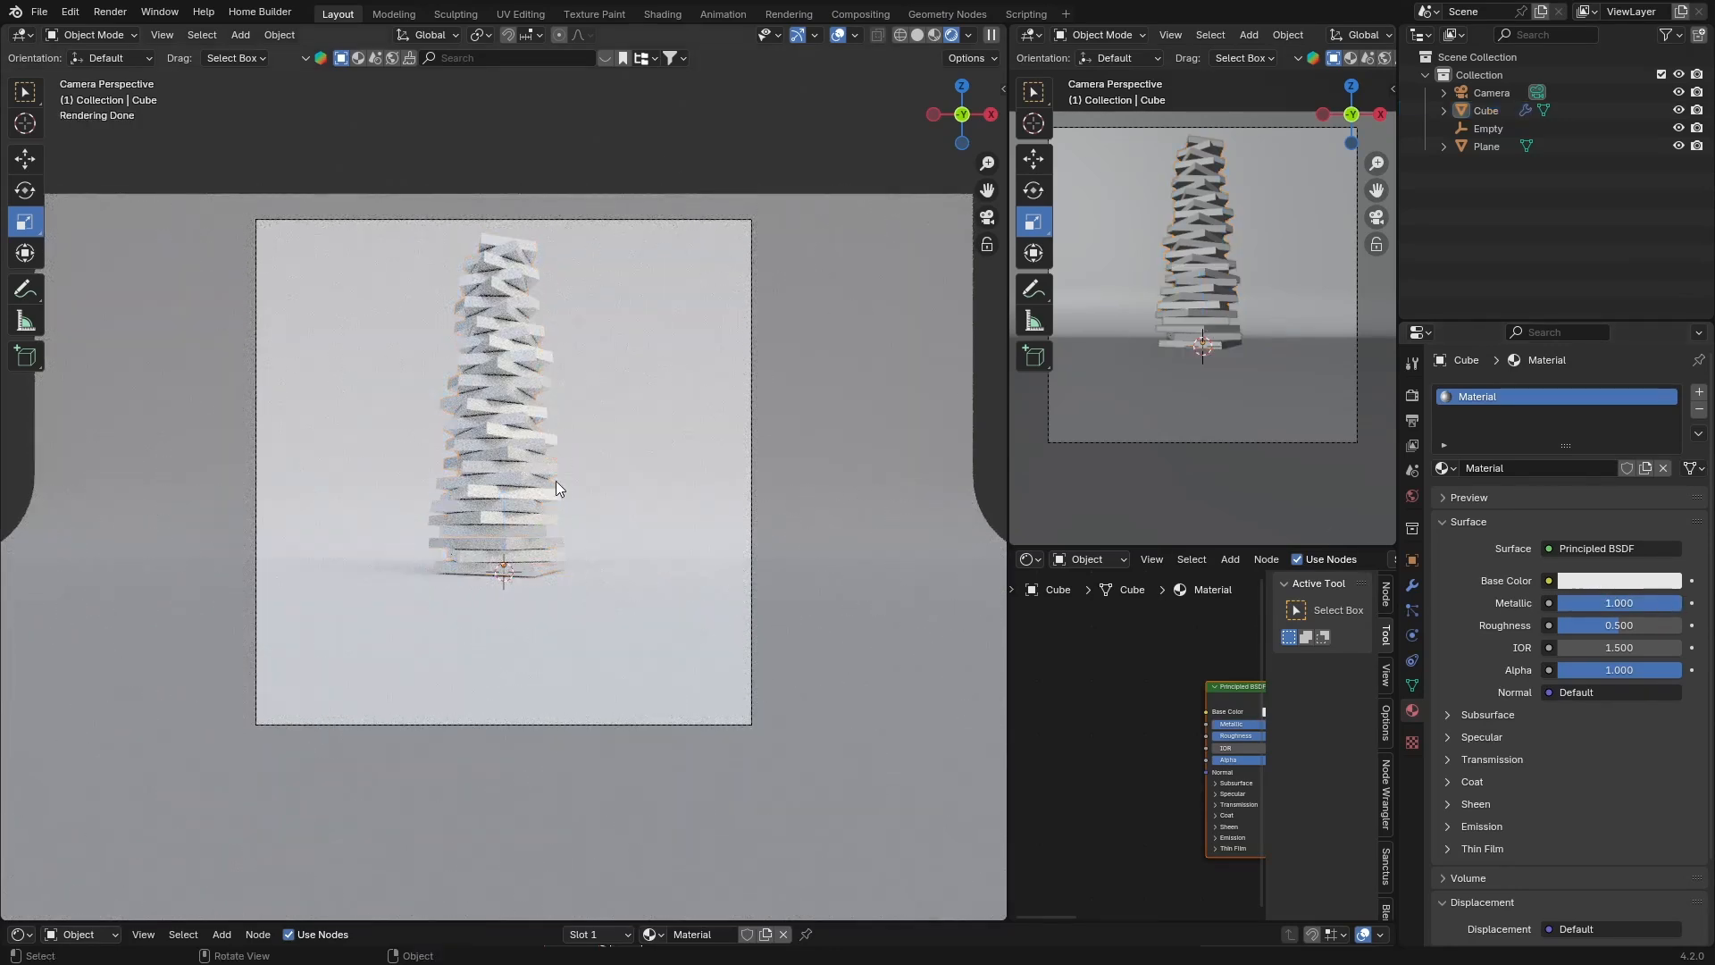
click(1604, 581)
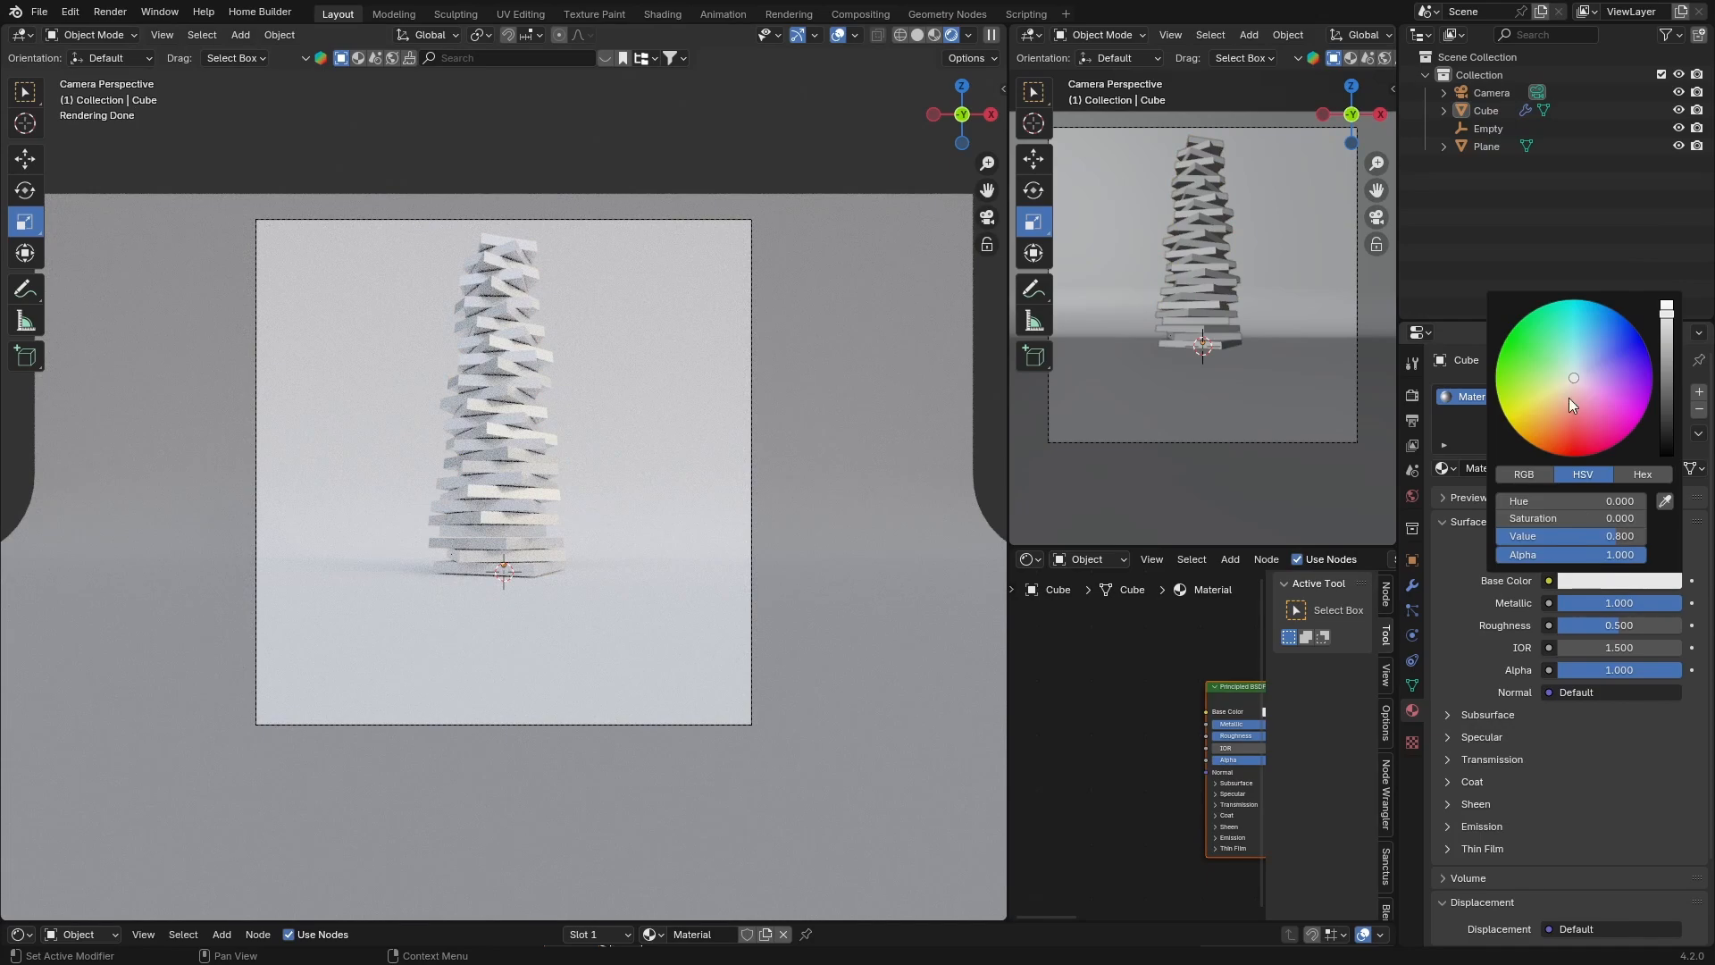
drag(1569, 402, 1536, 424)
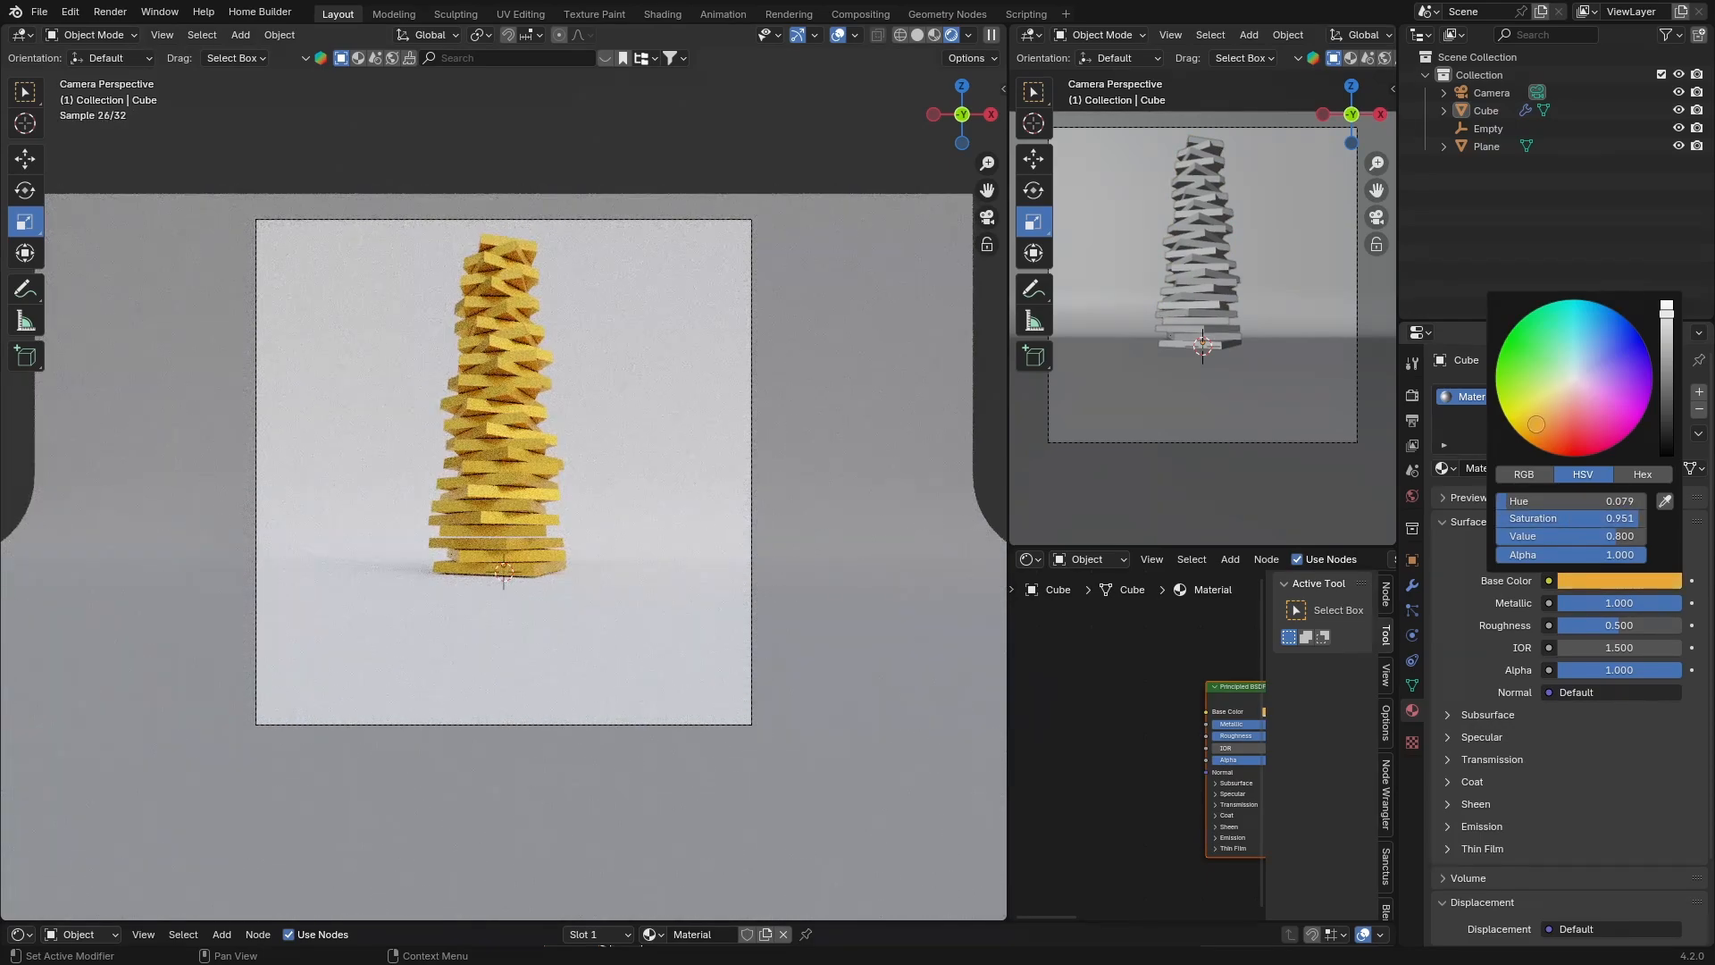
Give the backdrop plane a new material with a darker grey base color and a roughness of 0.136.
click(843, 310)
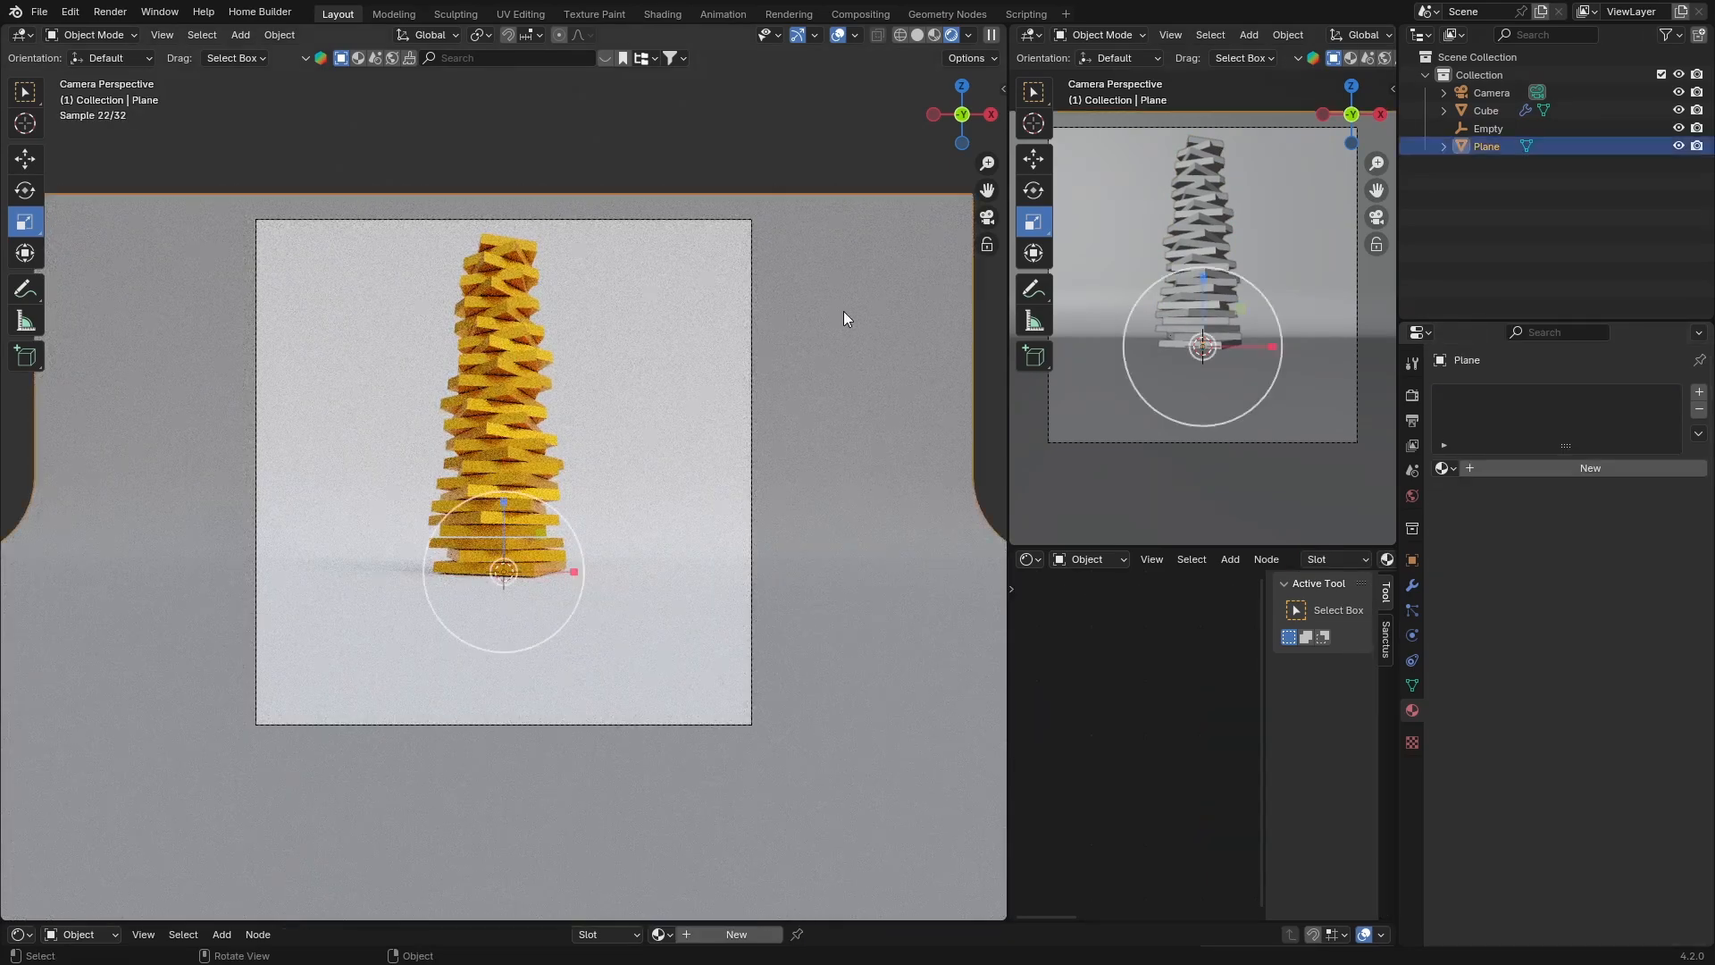
click(1573, 468)
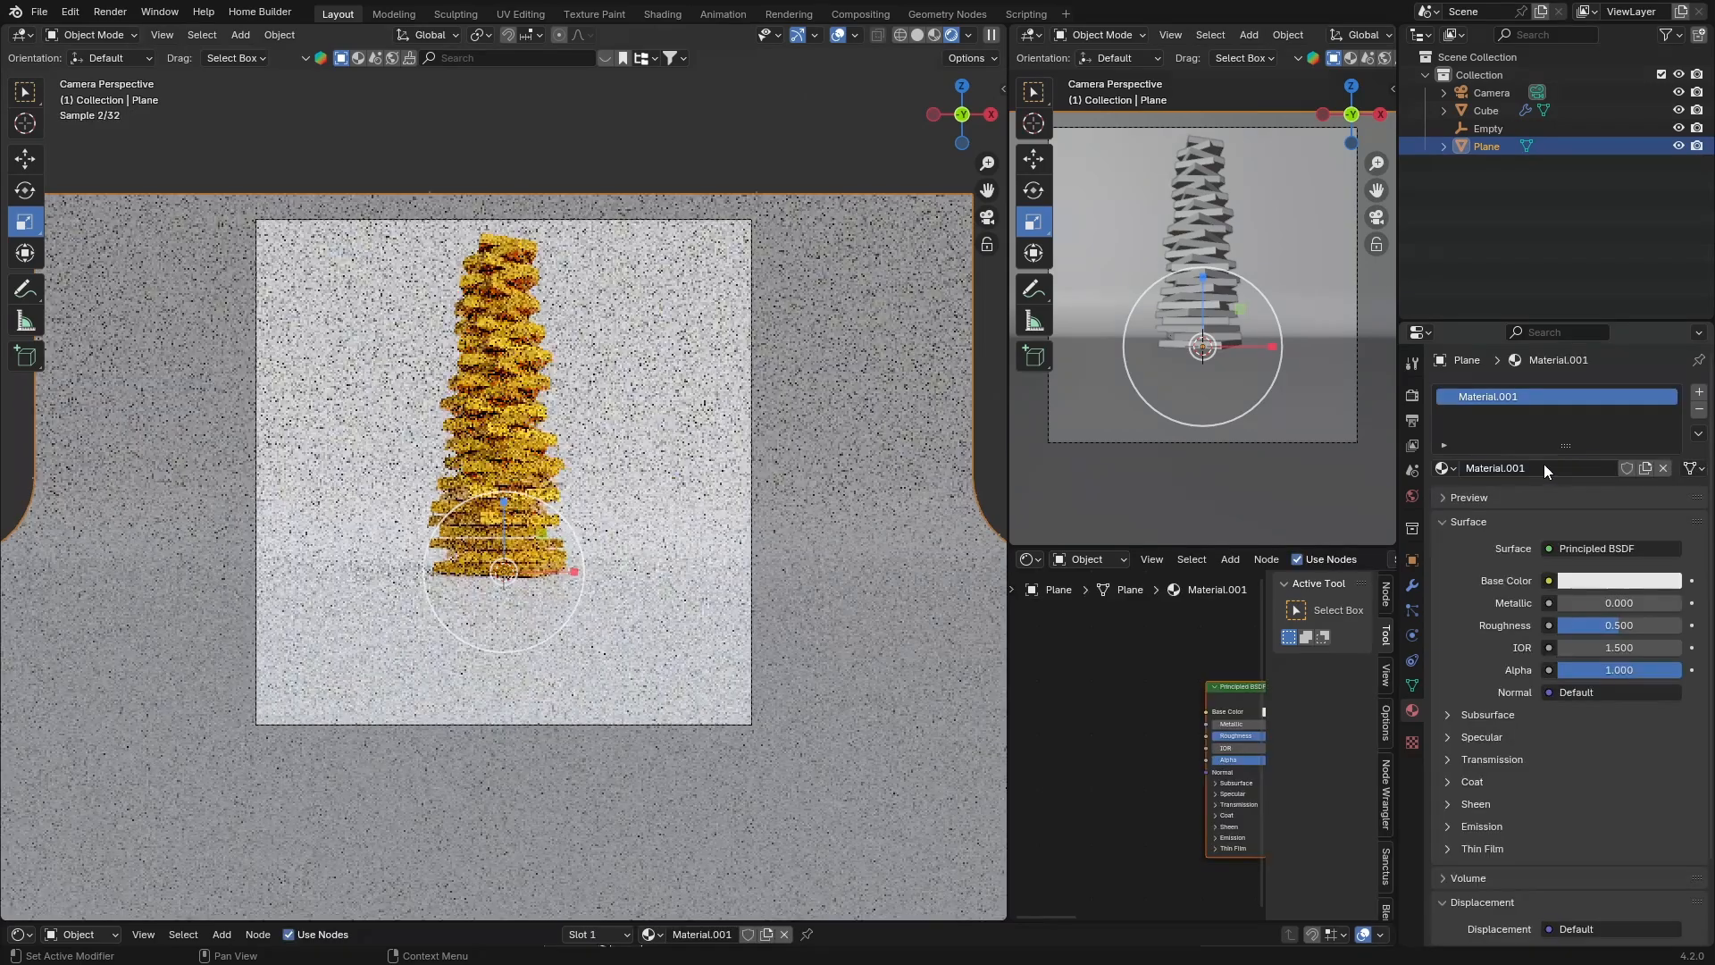
click(1591, 582)
click(1663, 396)
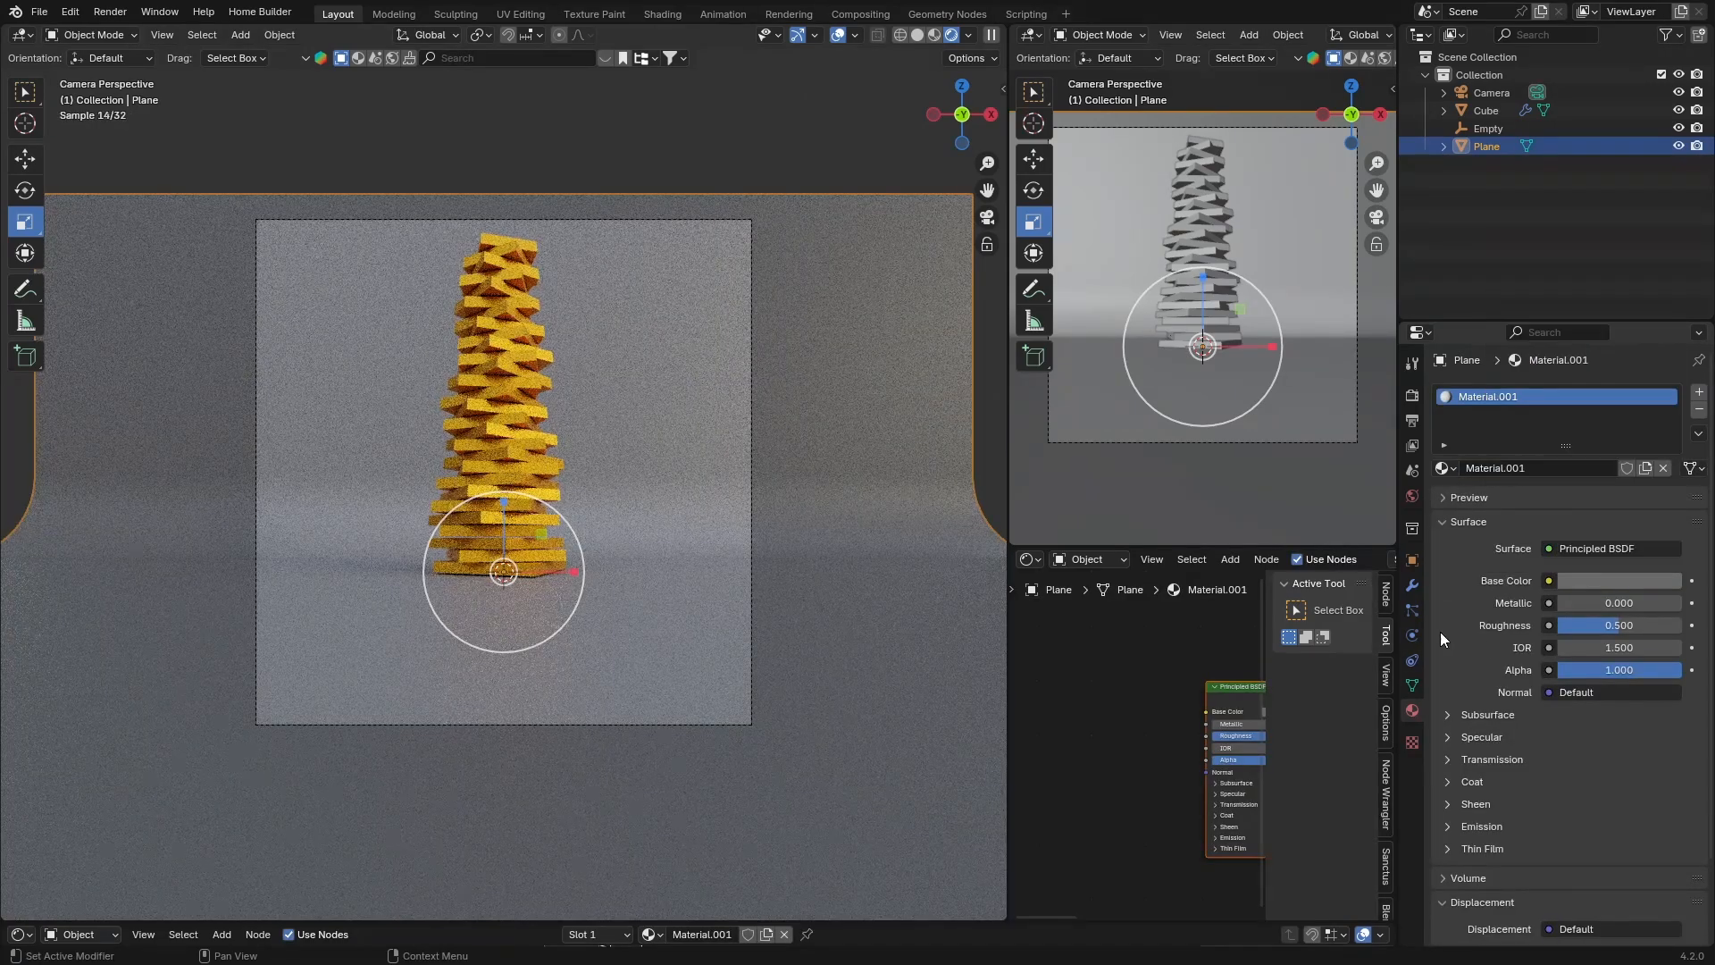
mouse_move(1575, 625)
mouse_down()
mouse_move(1532, 625)
mouse_move(1573, 624)
mouse_up()
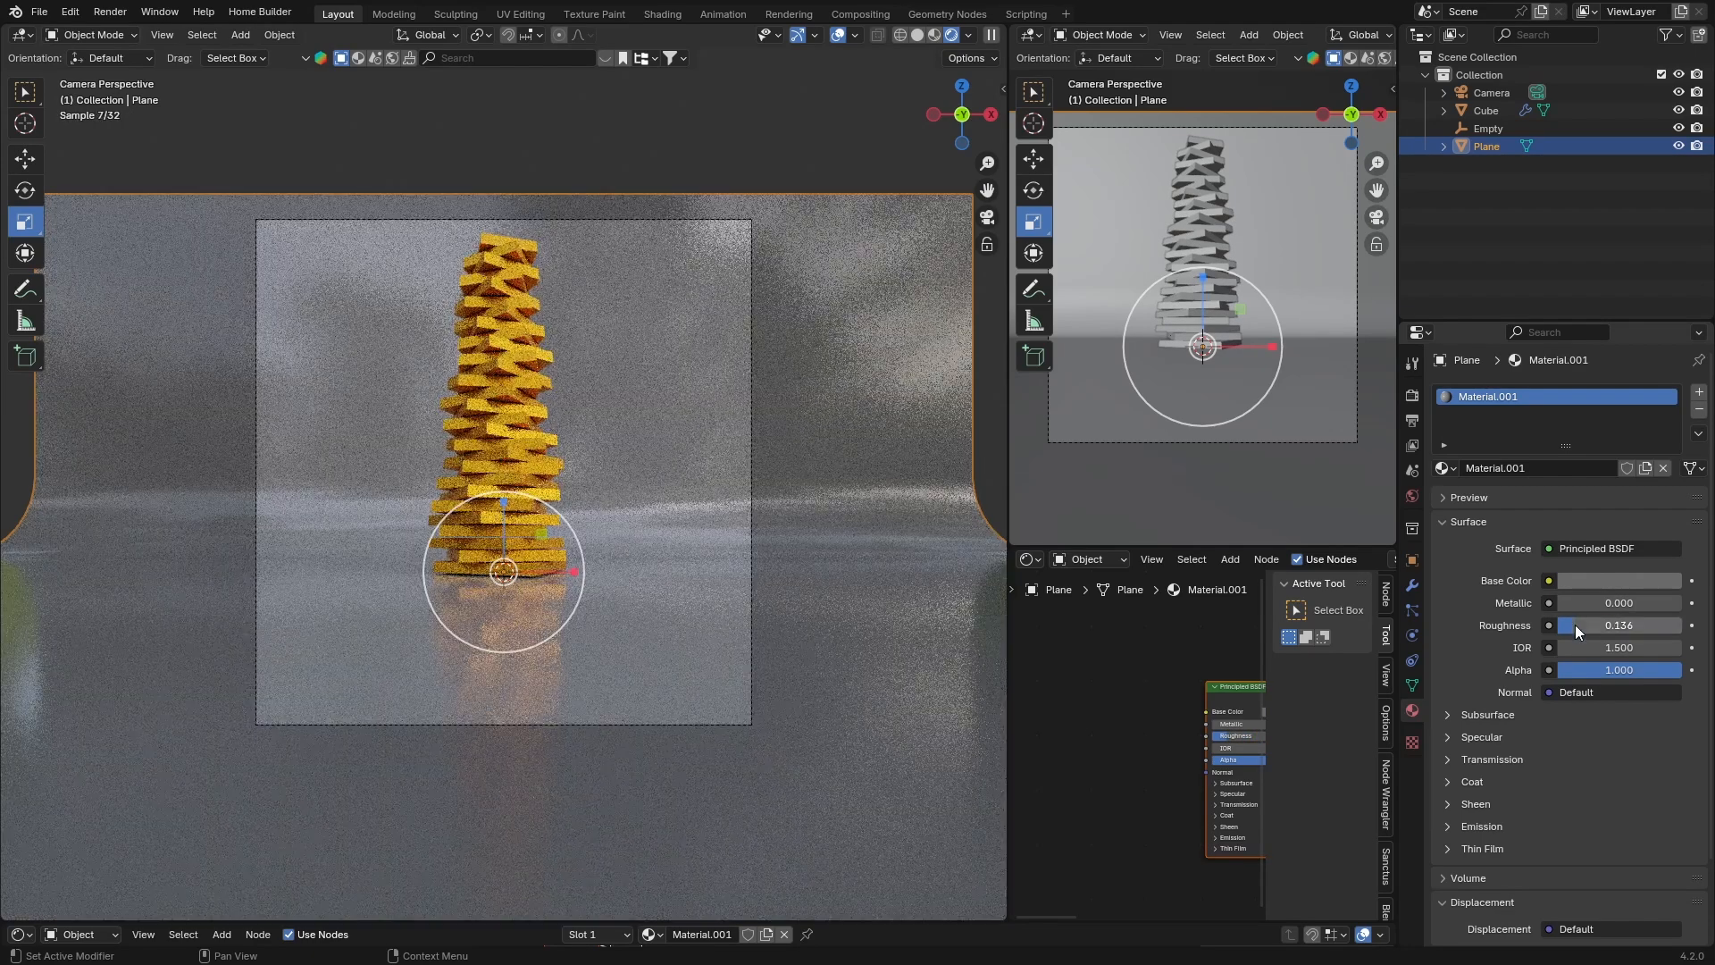
Lighten the backdrop material's grey base color slightly and set its roughness to 0.236.
scroll(512, 277, up, 2)
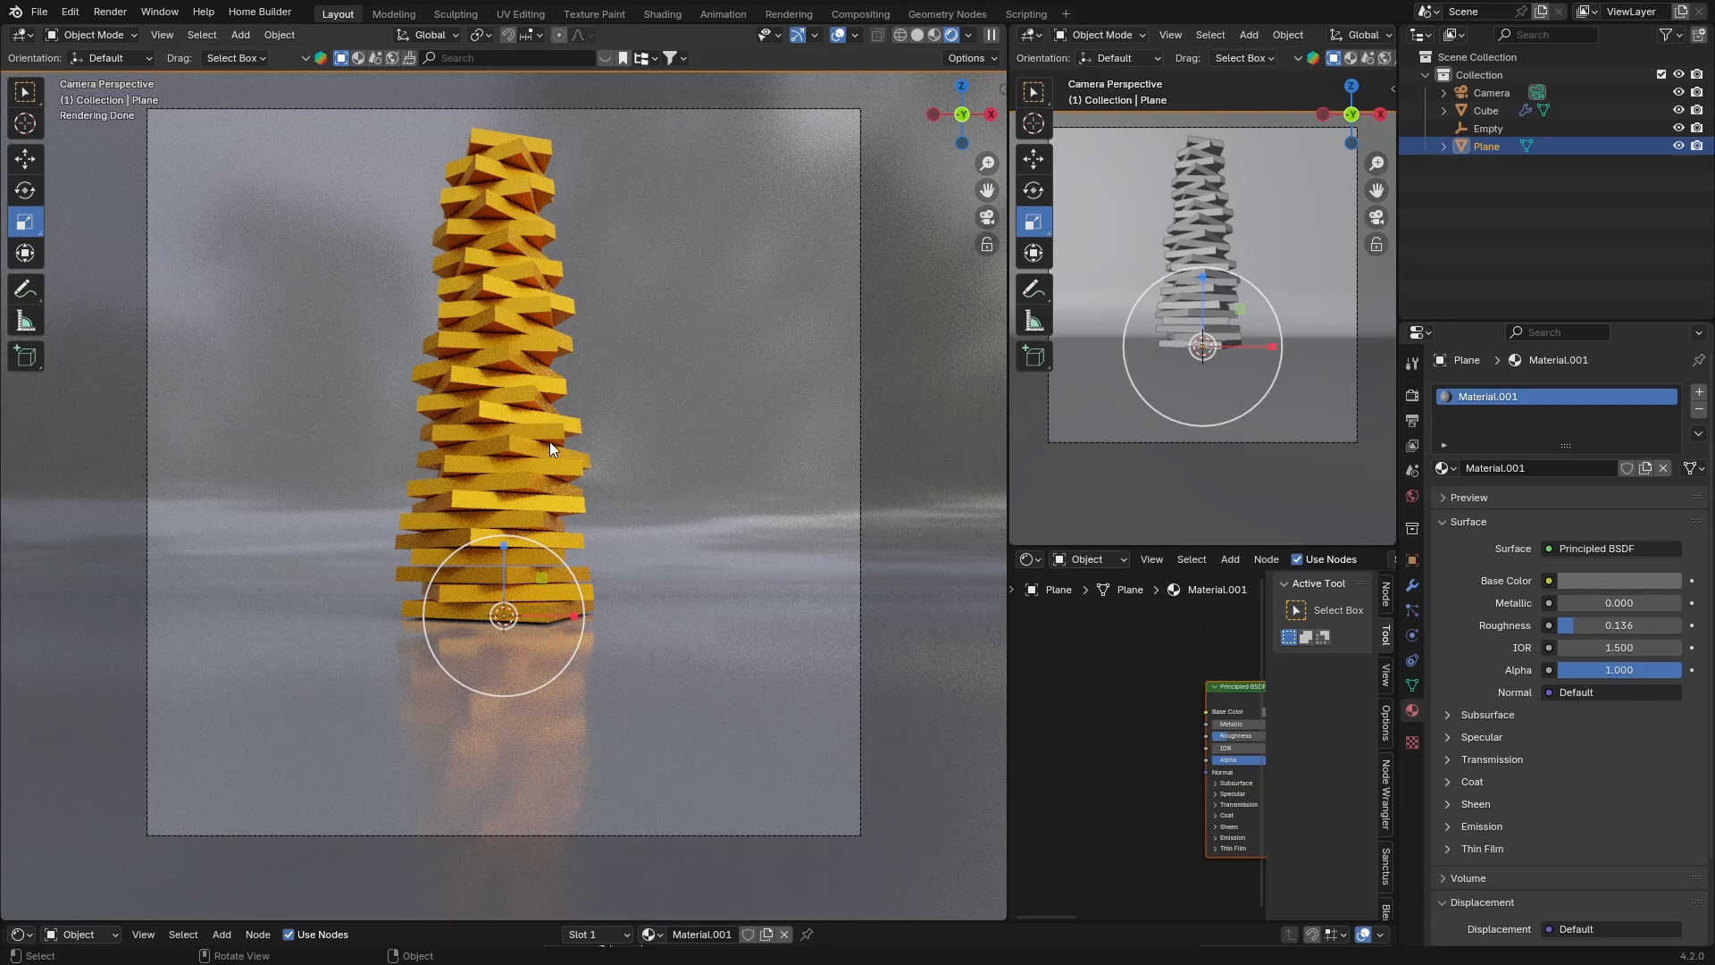
click(1604, 582)
mouse_move(1665, 399)
mouse_down()
mouse_move(1667, 426)
mouse_move(1665, 385)
mouse_up()
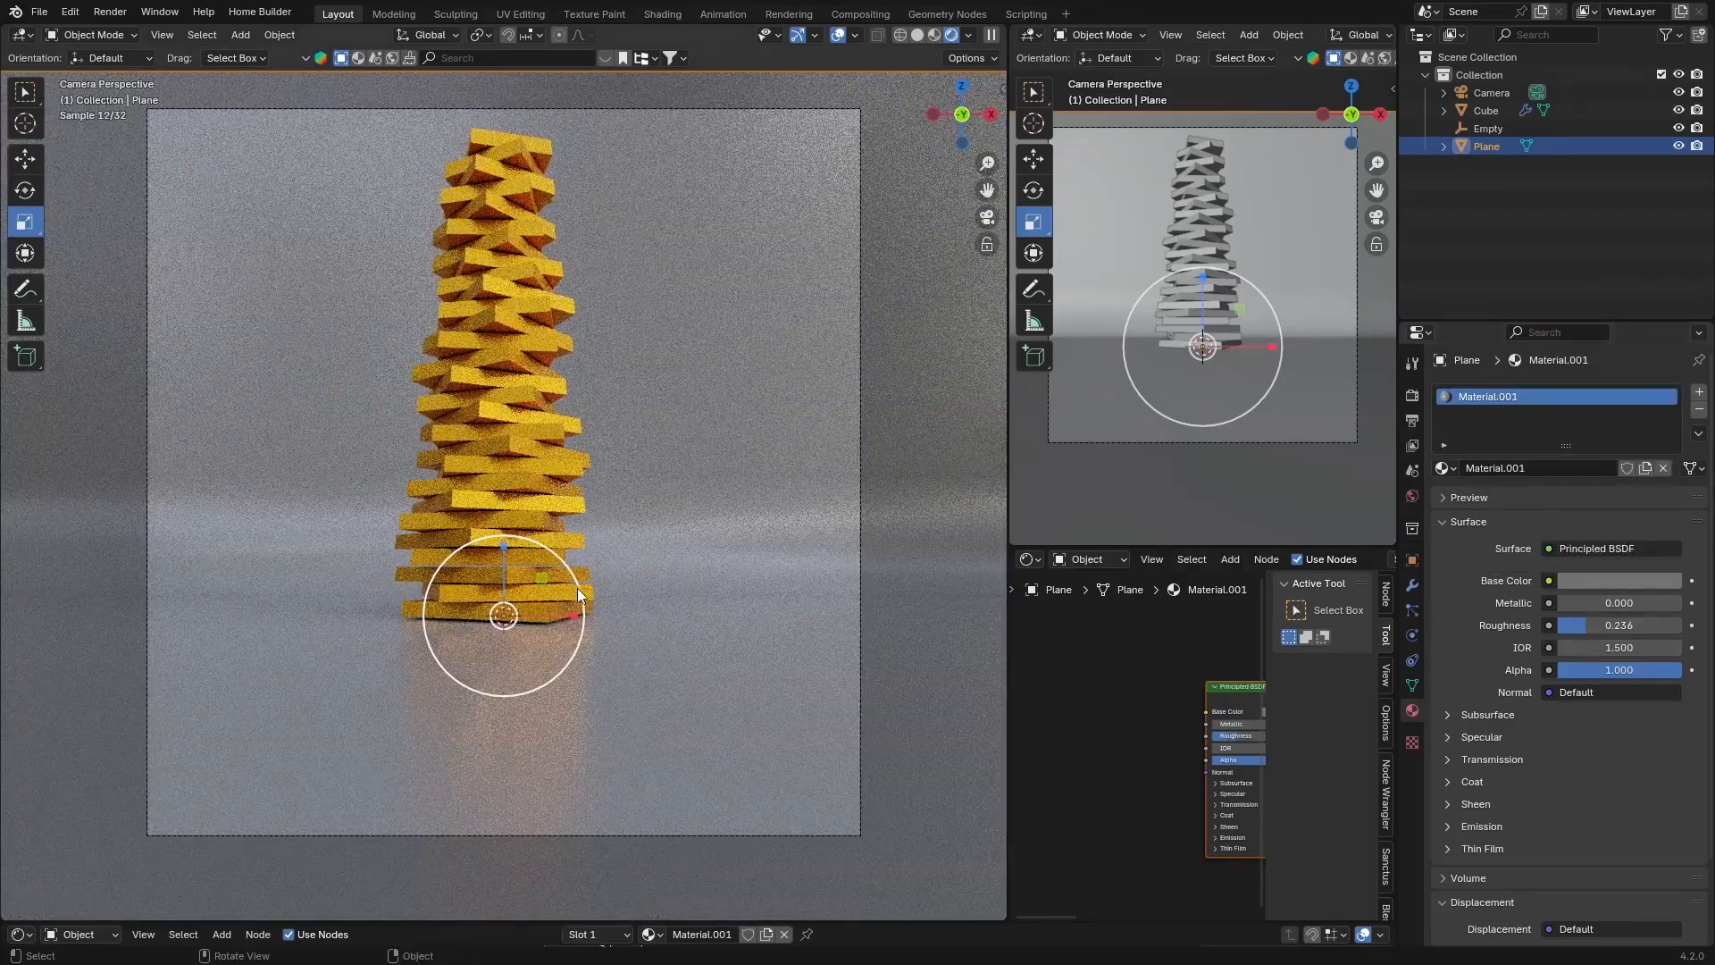
scroll(359, 553, down, 2)
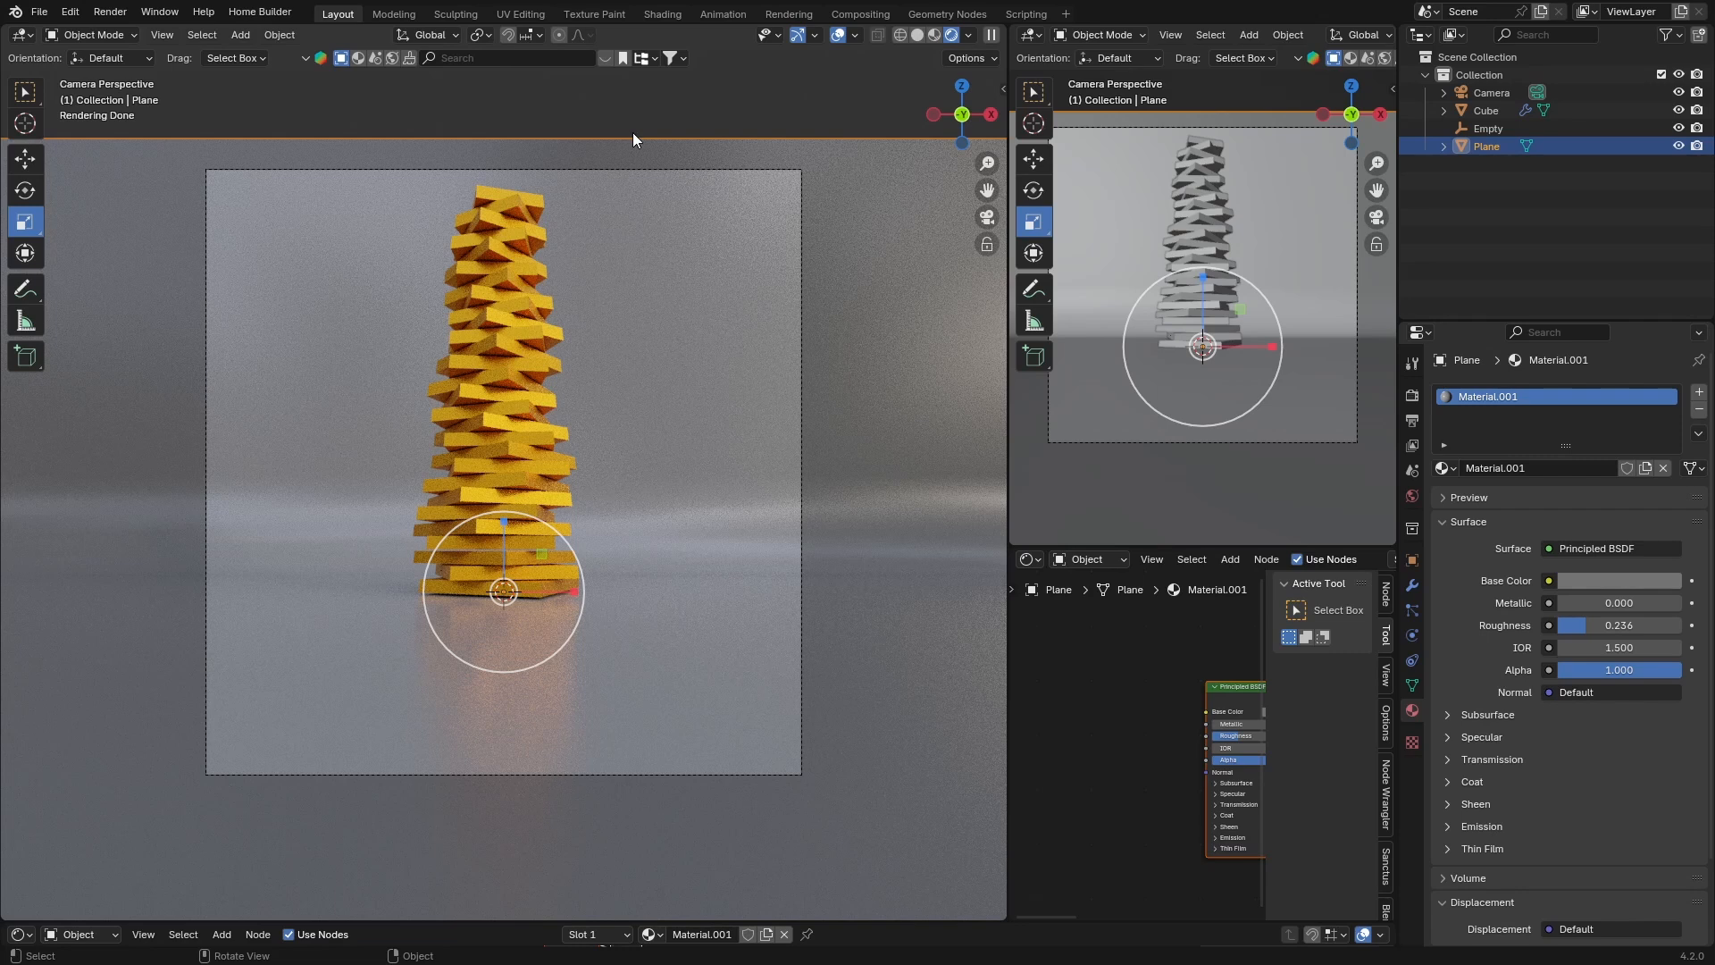
click(500, 299)
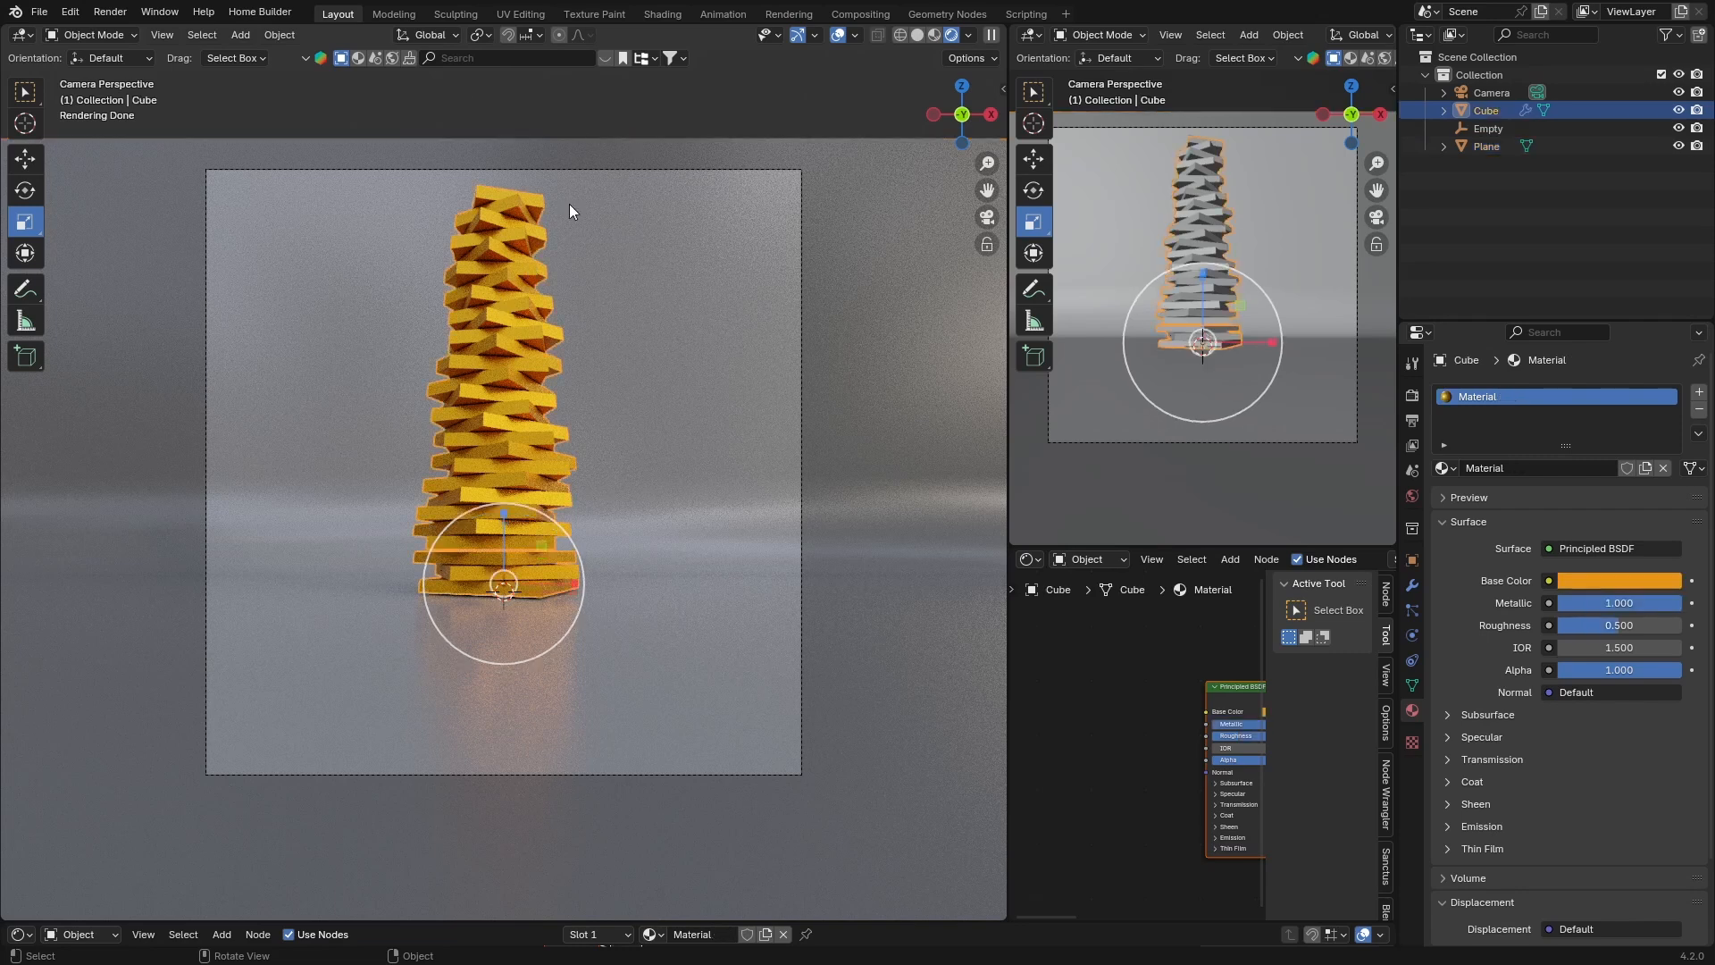
click(633, 102)
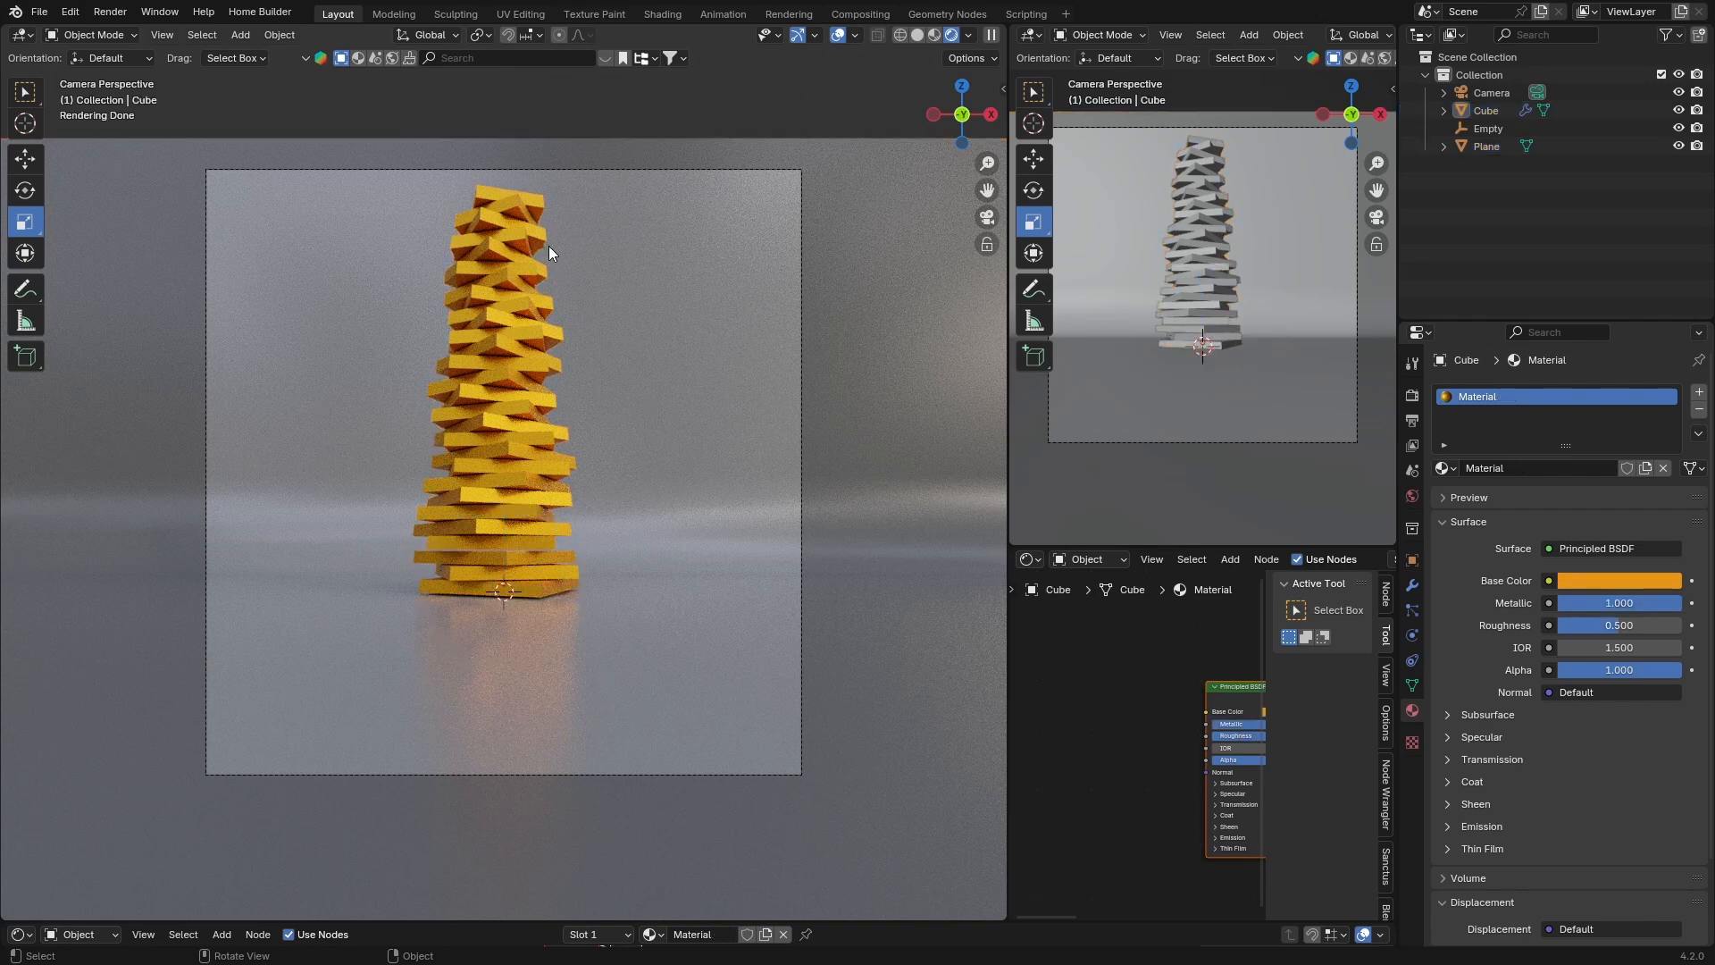